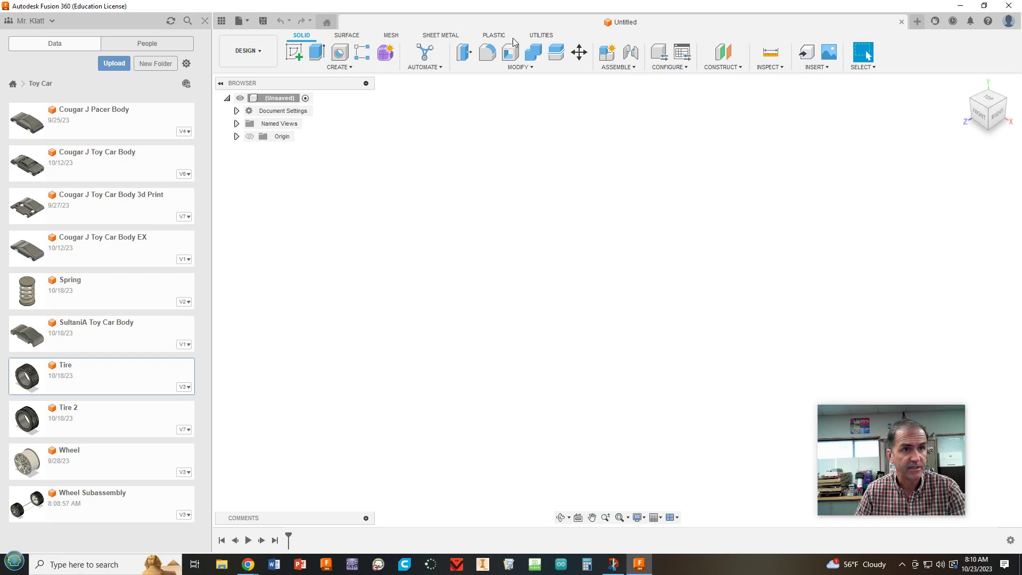
Save the new empty design under the name 'Full Assembly' in the Toy Car project.
{"action": "left_click", "coordinate": [263, 23]}
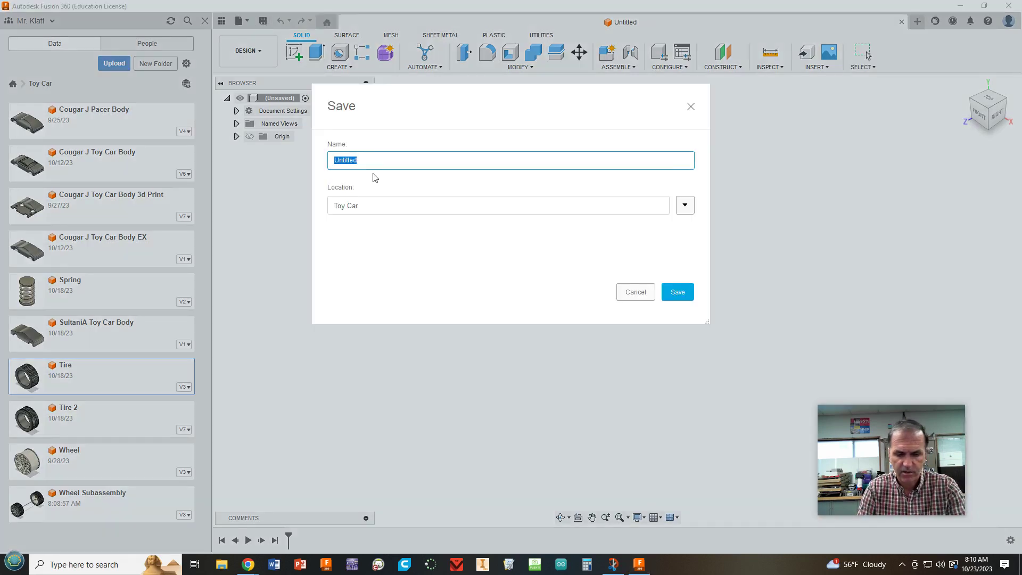
{"action": "type", "text": "Full"}
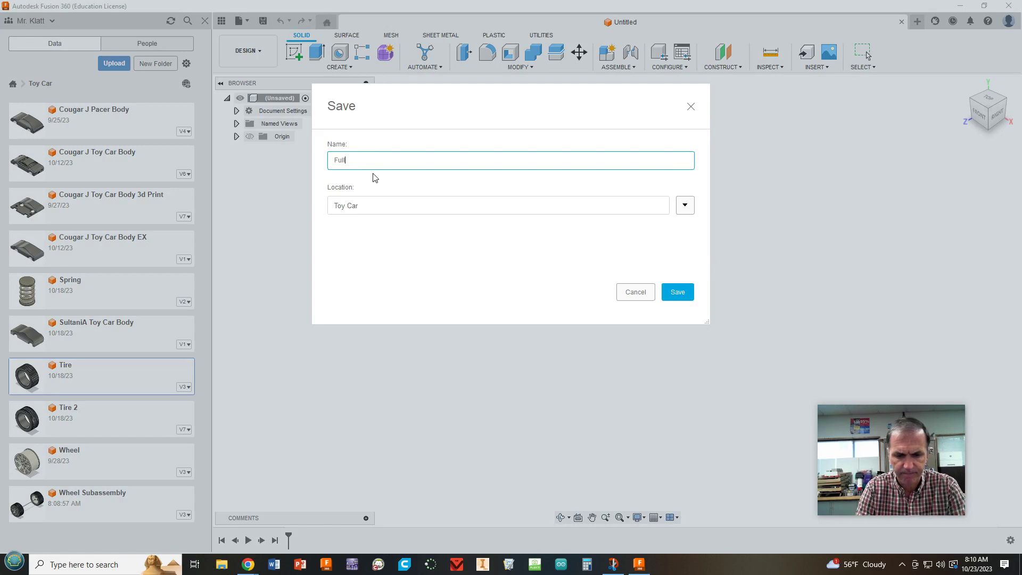
{"action": "type", "text": " Asse"}
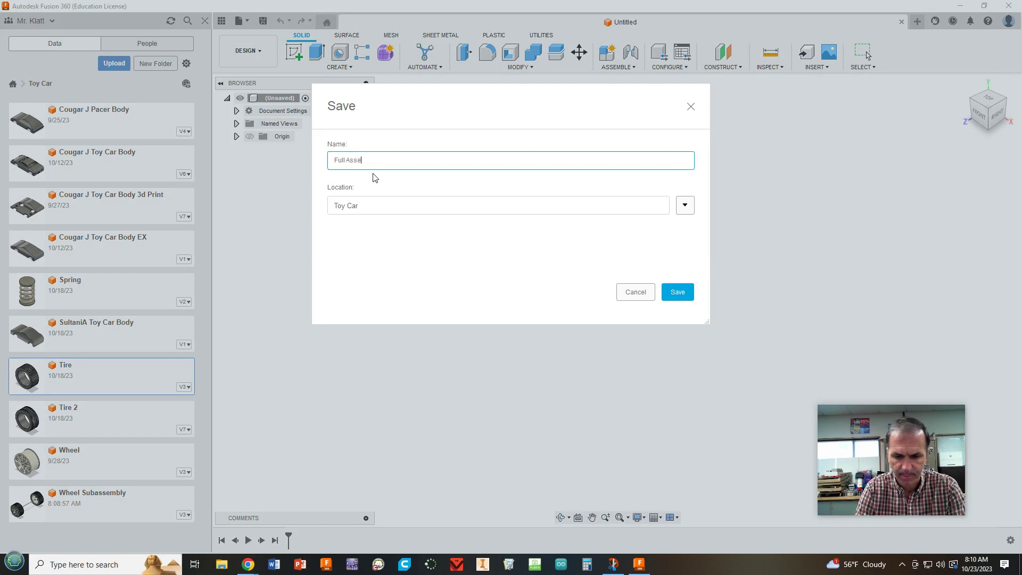
{"action": "type", "text": "mbly"}
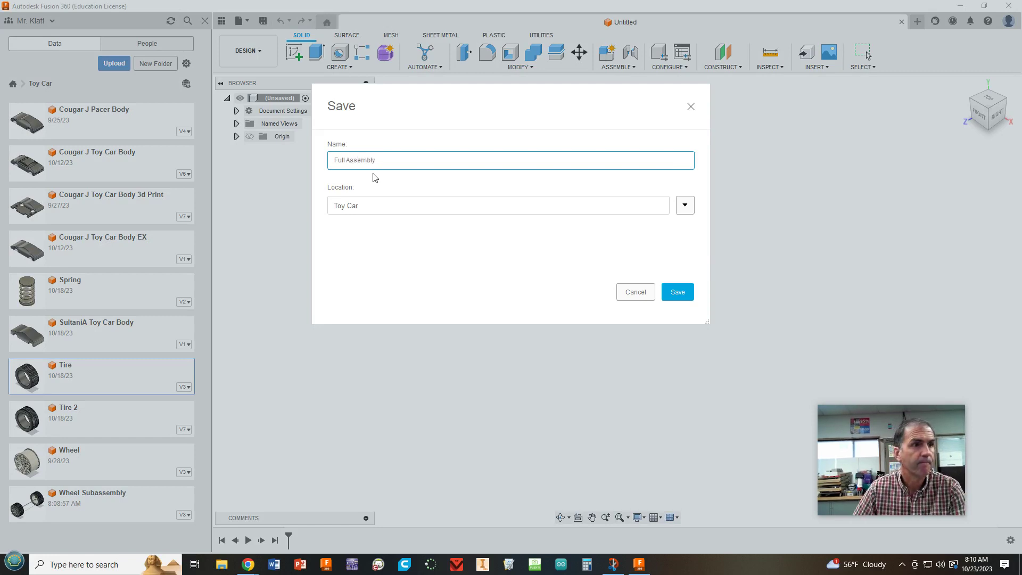
{"action": "left_click", "coordinate": [677, 292]}
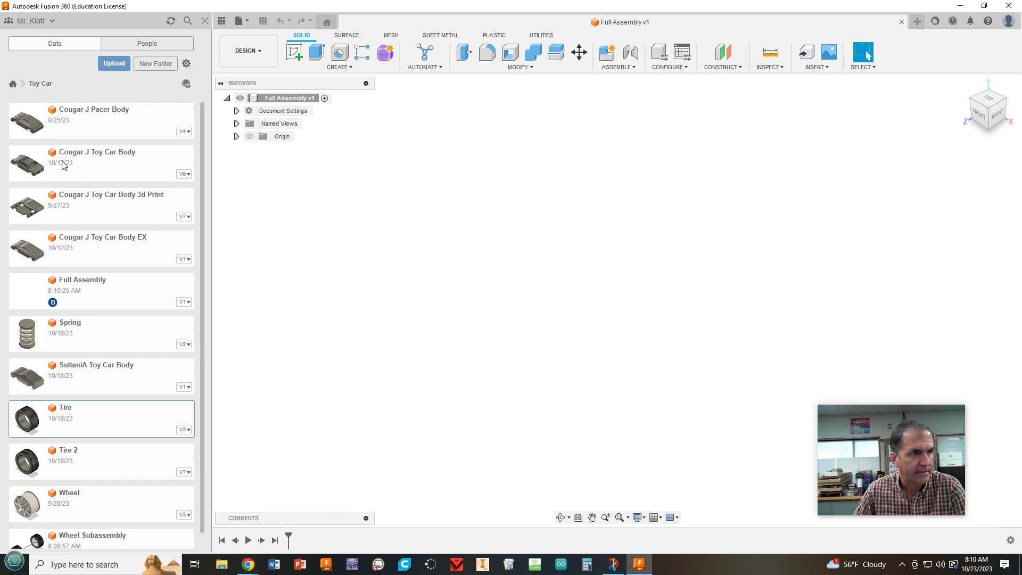
Insert the Cougar J Toy Car Body from the Data Panel, accept its placement, and view it from the side.
{"action": "left_click_drag", "start_coordinate": [62, 165], "coordinate": [565, 222]}
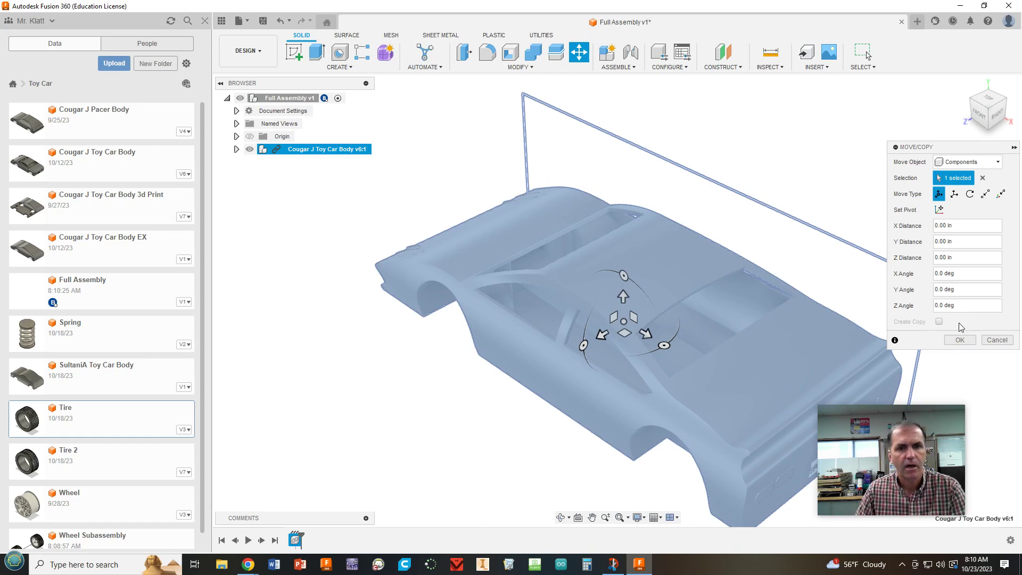
{"action": "left_click", "coordinate": [961, 340]}
{"action": "middle_click_drag", "start_coordinate": [890, 330], "coordinate": [748, 132]}
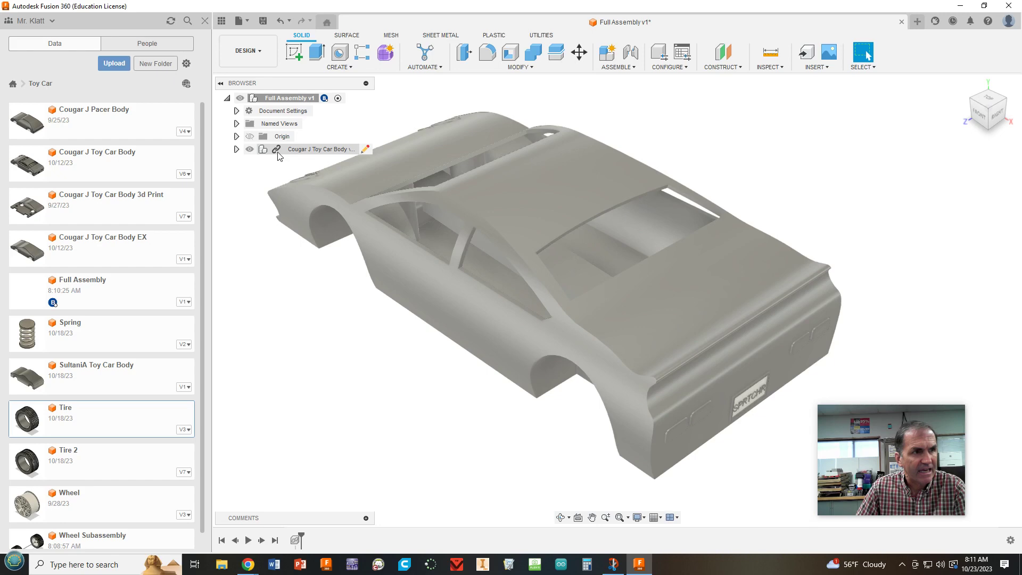
{"action": "scroll", "coordinate": [503, 317], "scroll_direction": "down", "scroll_amount": 1}
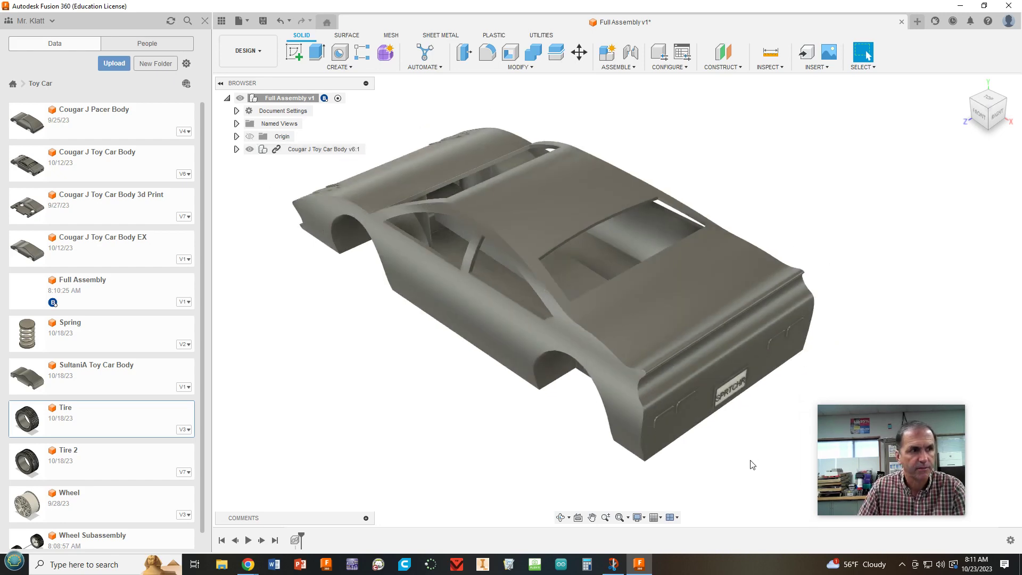
{"action": "middle_click_drag", "start_coordinate": [549, 437], "coordinate": [561, 420], "text": "shift"}
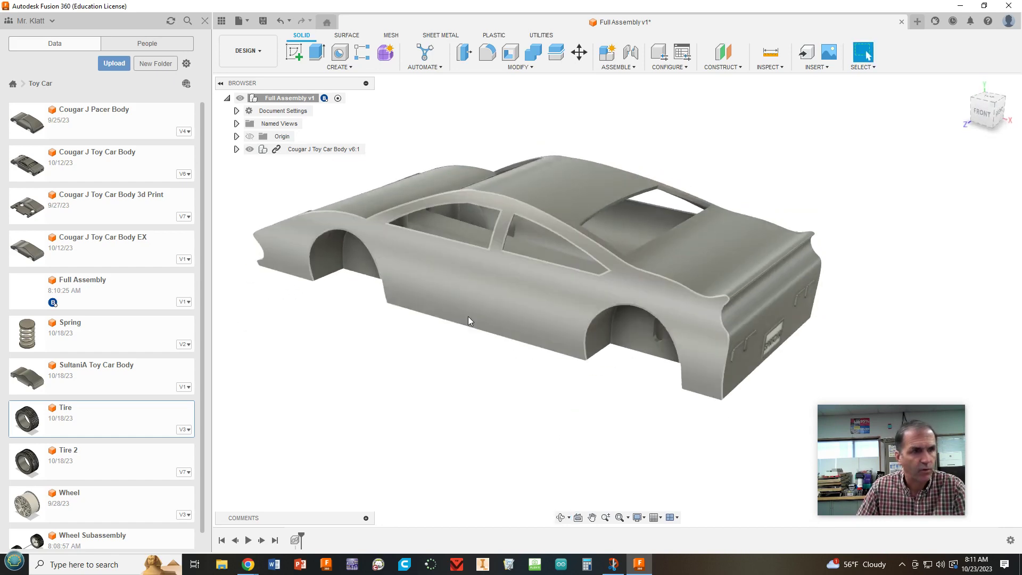
{"action": "left_click", "coordinate": [60, 158]}
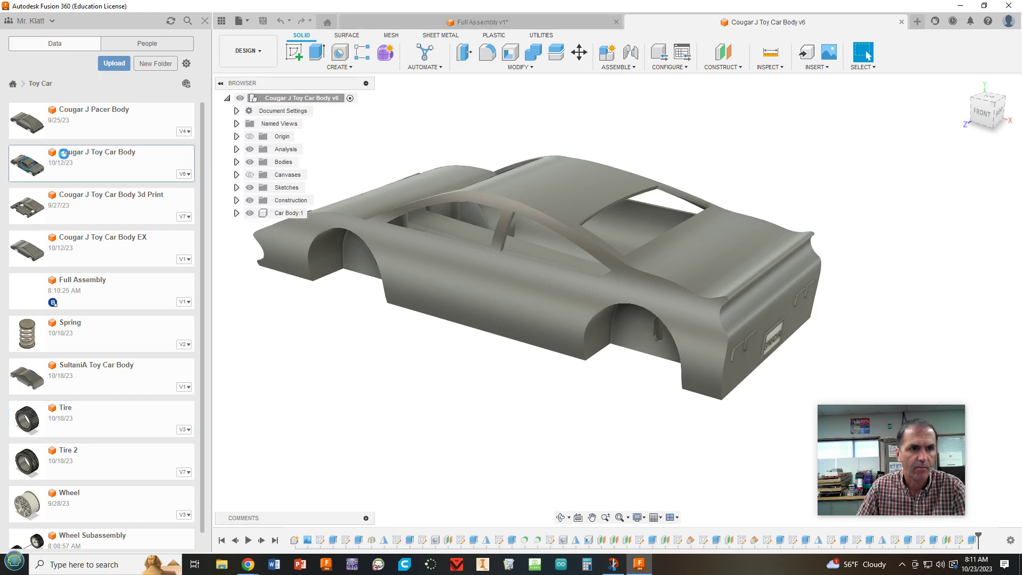
Test a Press Pull offset of about half an inch on the rear slot face, then cancel it.
{"action": "middle_click_drag", "start_coordinate": [545, 408], "coordinate": [540, 304]}
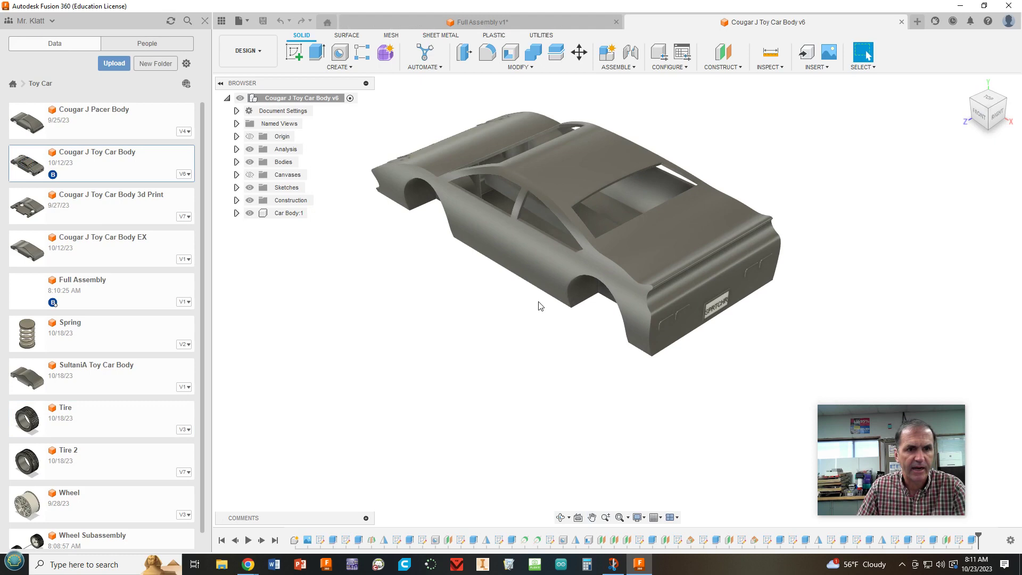
{"action": "scroll", "coordinate": [828, 298], "scroll_direction": "up", "scroll_amount": 3}
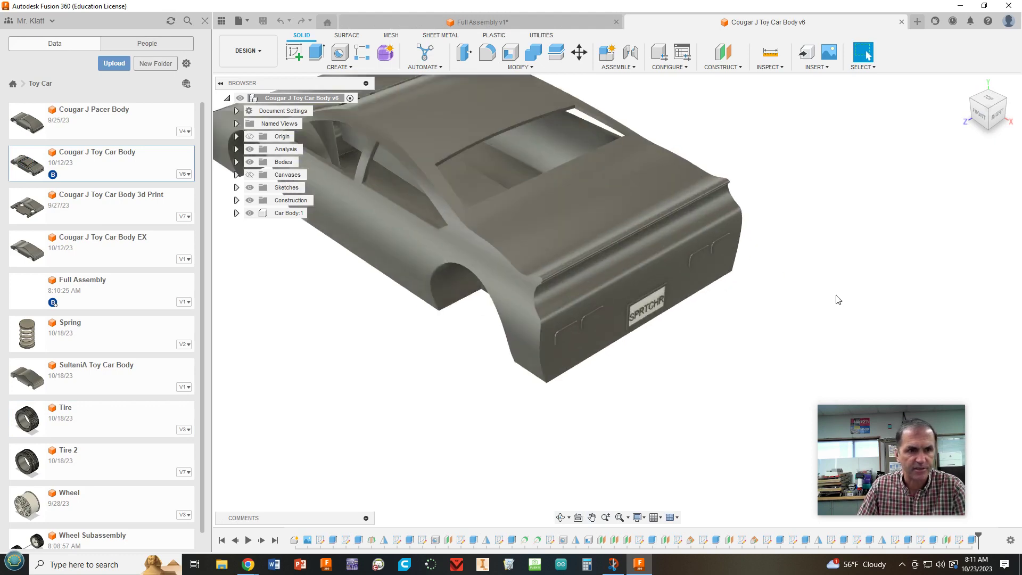
{"action": "middle_click_drag", "start_coordinate": [844, 280], "coordinate": [844, 225]}
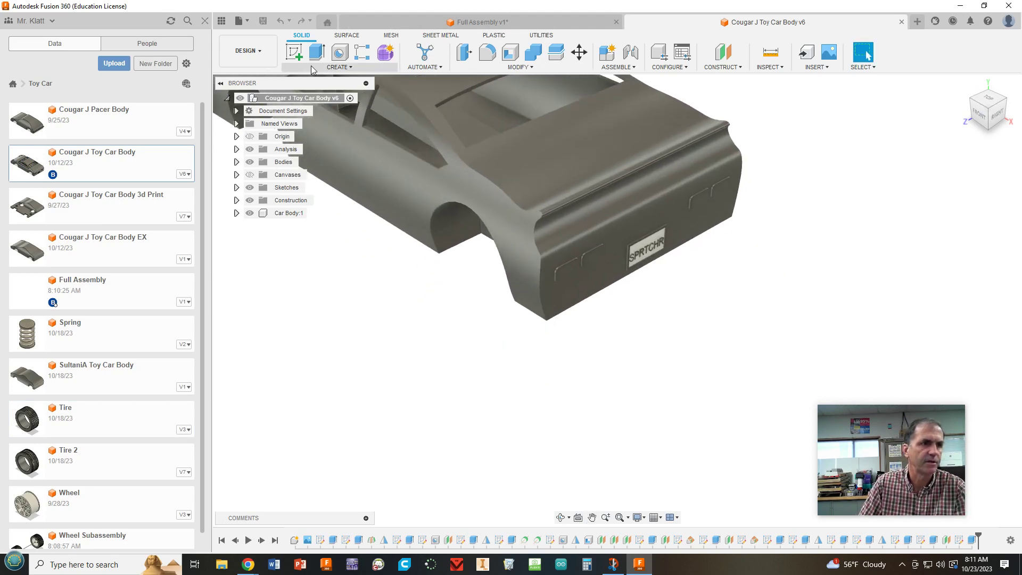
{"action": "key", "text": "q"}
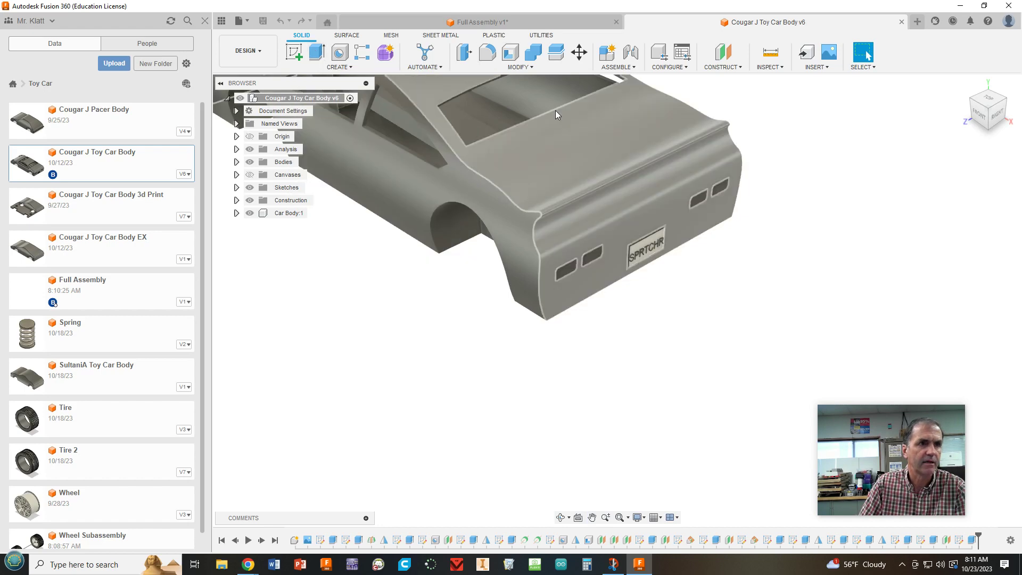
{"action": "left_click", "coordinate": [597, 260]}
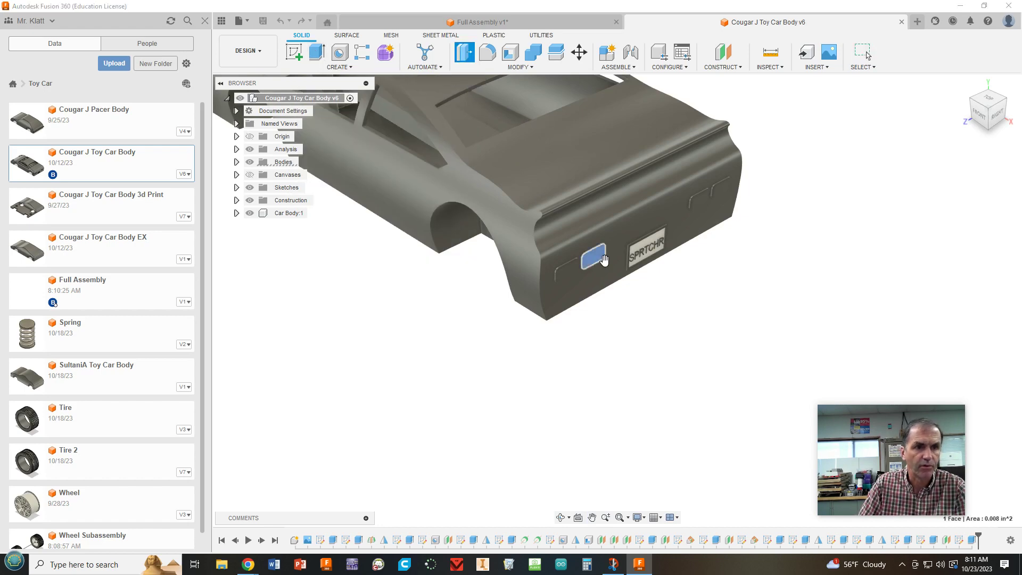
{"action": "left_click_drag", "start_coordinate": [600, 260], "coordinate": [725, 347]}
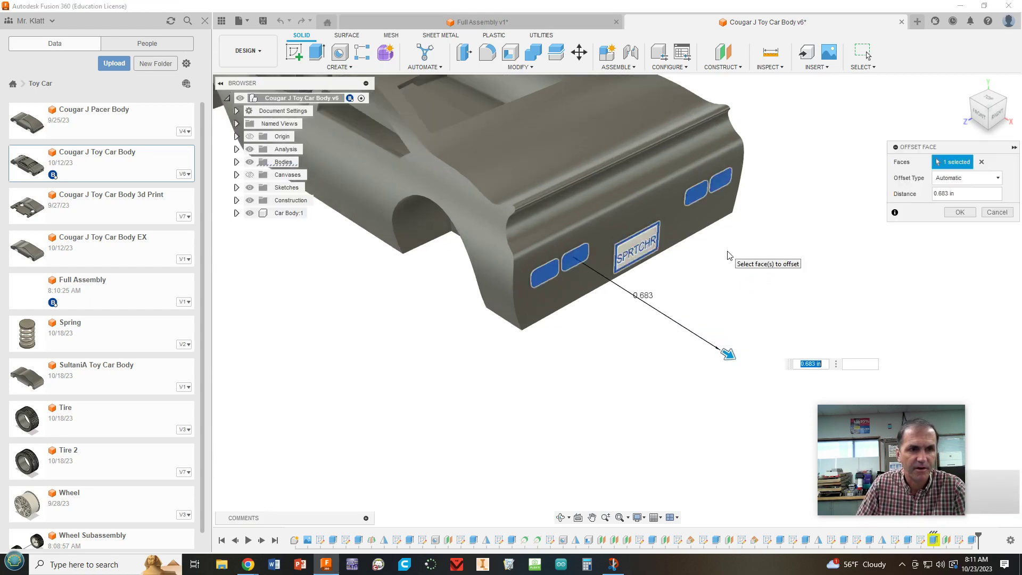
{"action": "left_click", "coordinate": [997, 212]}
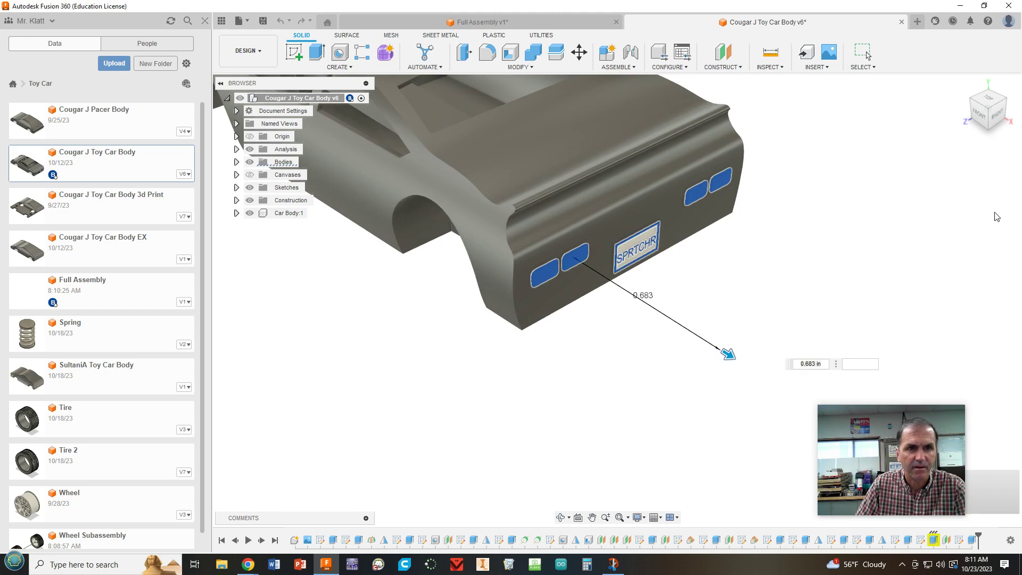
Try a second Press Pull test offset on another body face, then exit the command.
{"action": "left_click", "coordinate": [463, 53]}
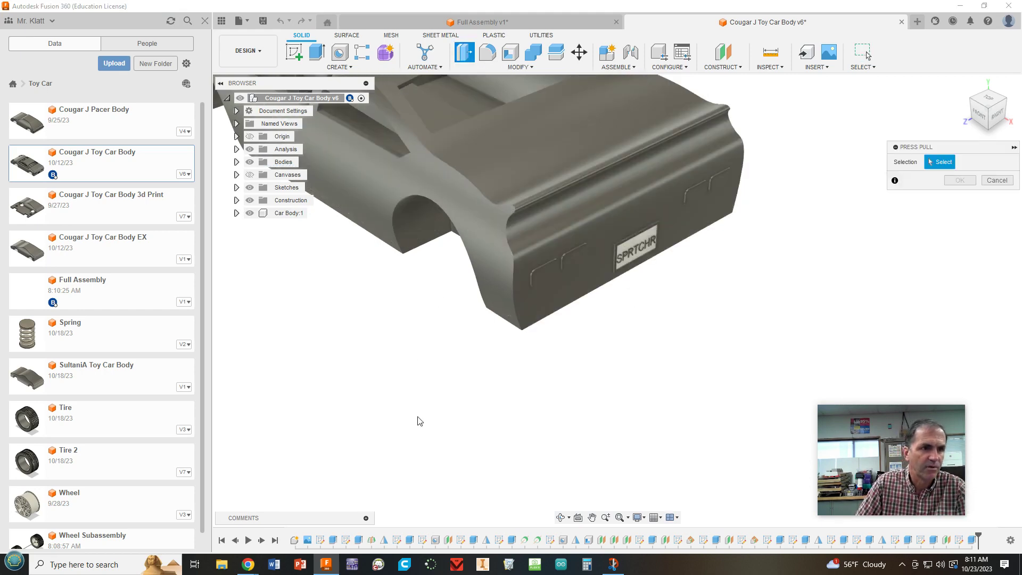
{"action": "left_click", "coordinate": [421, 239]}
{"action": "left_click_drag", "start_coordinate": [422, 242], "coordinate": [743, 452]}
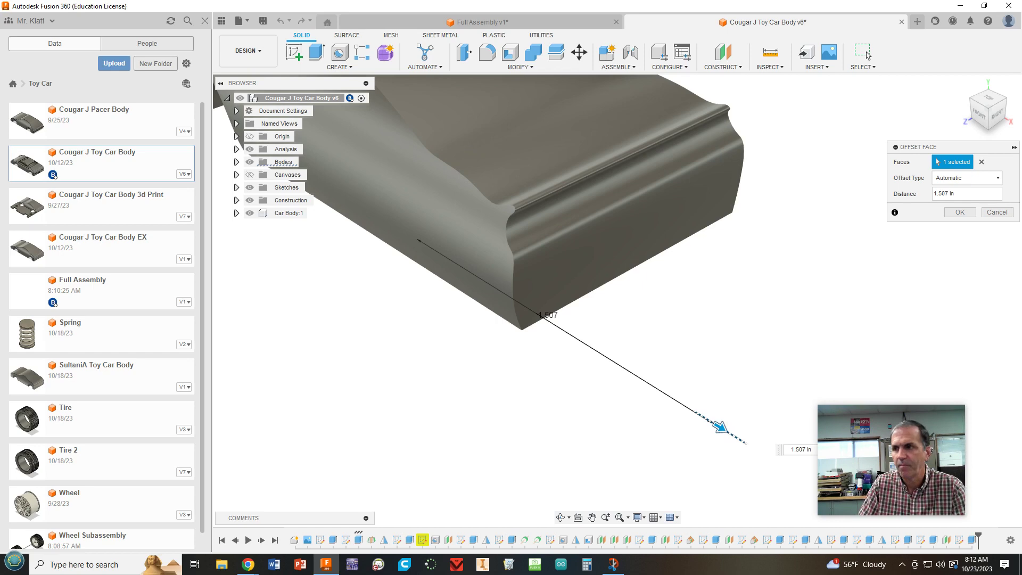
{"action": "key", "text": "Return"}
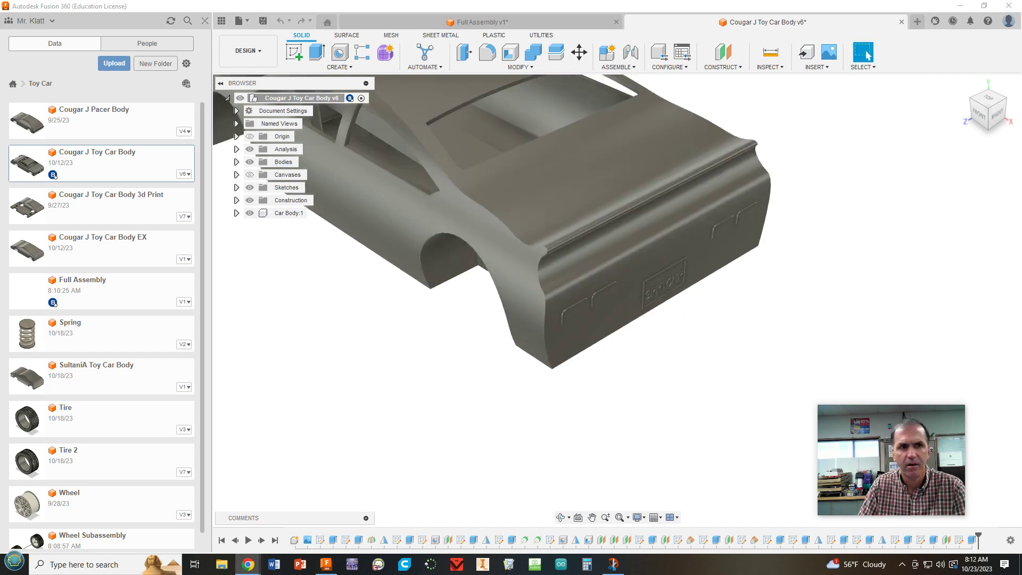
Extrude the left taillight profile 0.531 in as a Join and save a new body version.
{"action": "left_click", "coordinate": [314, 54]}
{"action": "left_click", "coordinate": [611, 297]}
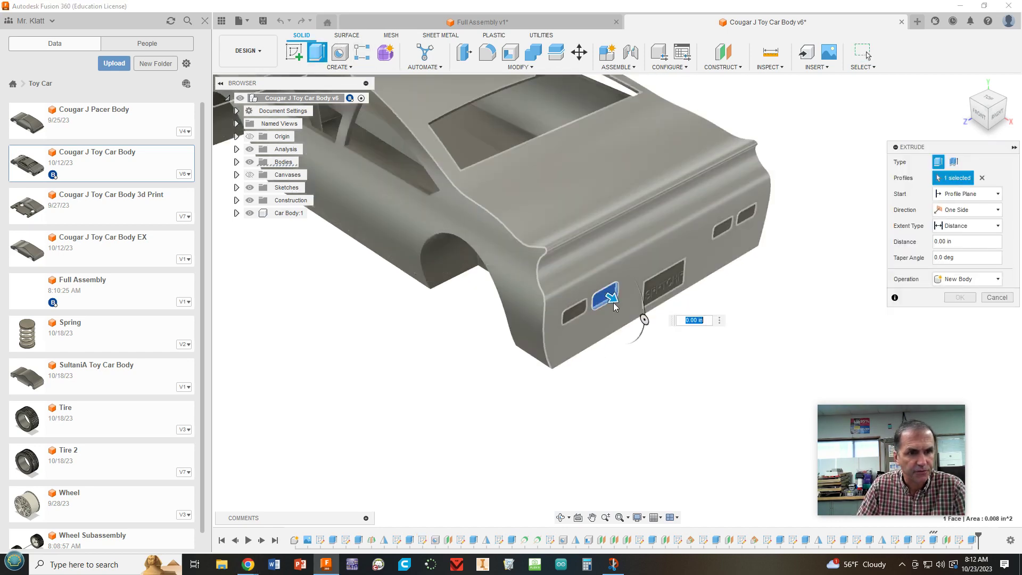
{"action": "left_click_drag", "start_coordinate": [613, 307], "coordinate": [728, 374]}
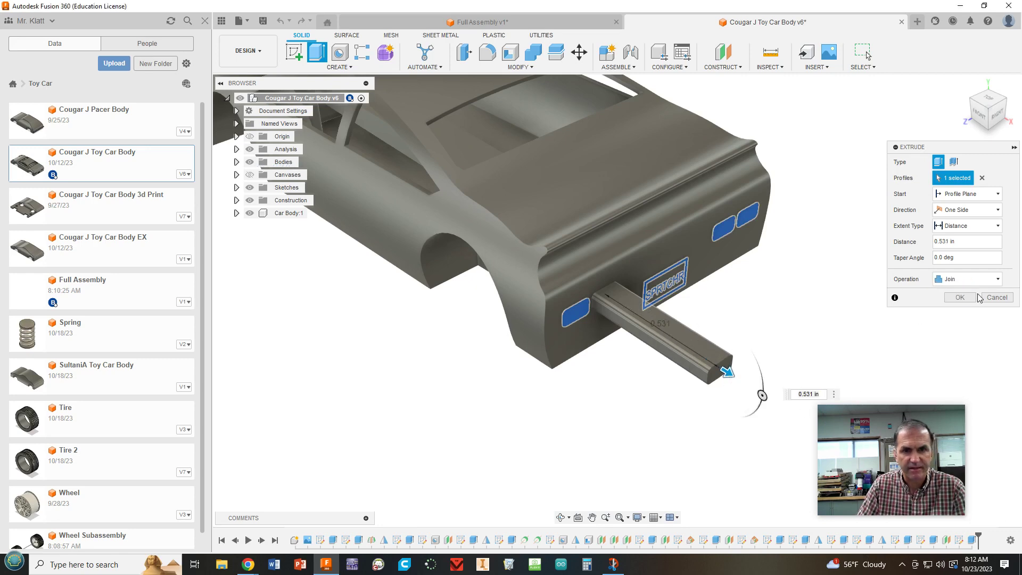
{"action": "left_click", "coordinate": [960, 297]}
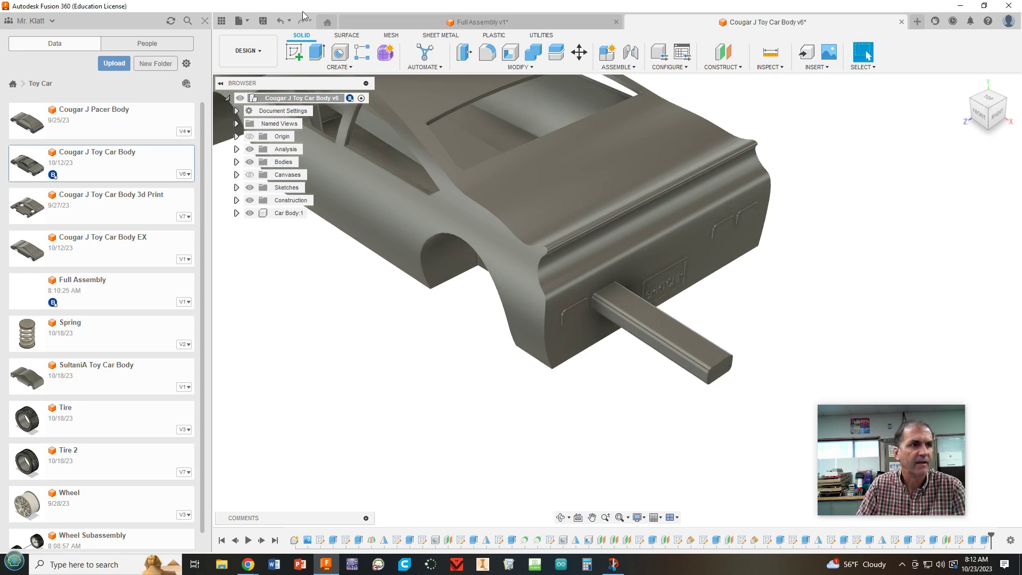
{"action": "left_click", "coordinate": [263, 20]}
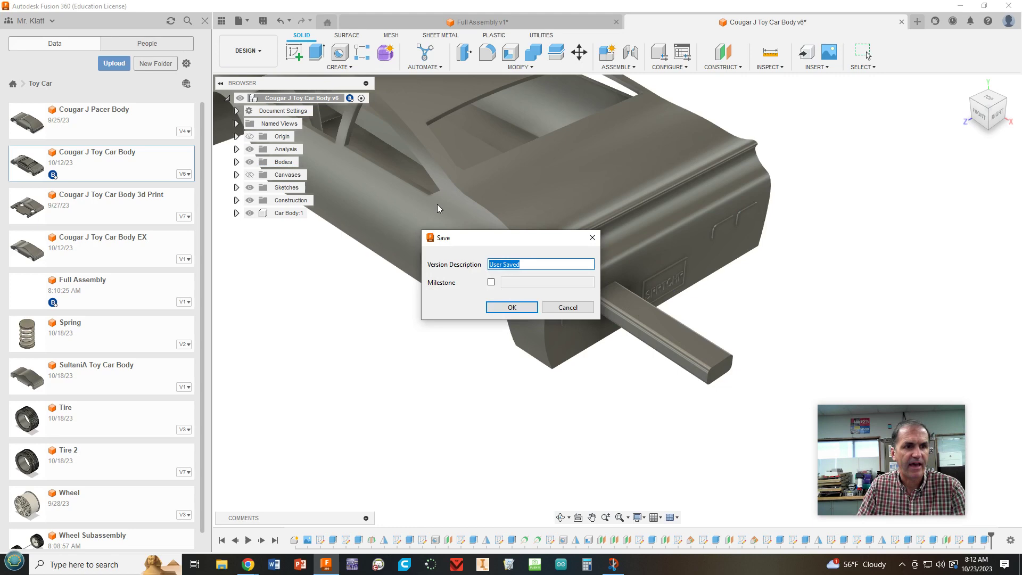
{"action": "left_click", "coordinate": [521, 307]}
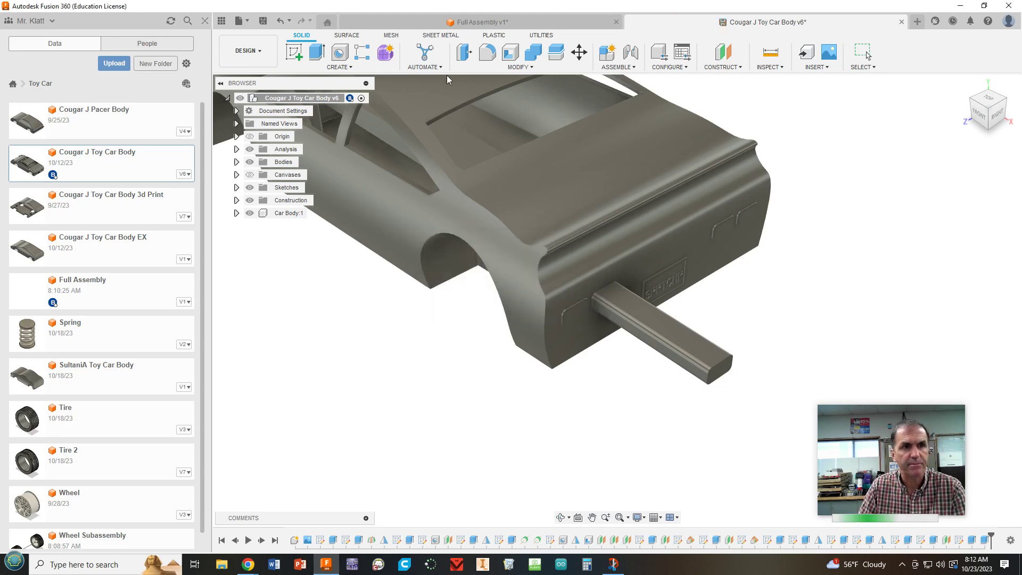
Return to Full Assembly and update the car body to the version with the rear bar.
{"action": "left_click", "coordinate": [477, 24]}
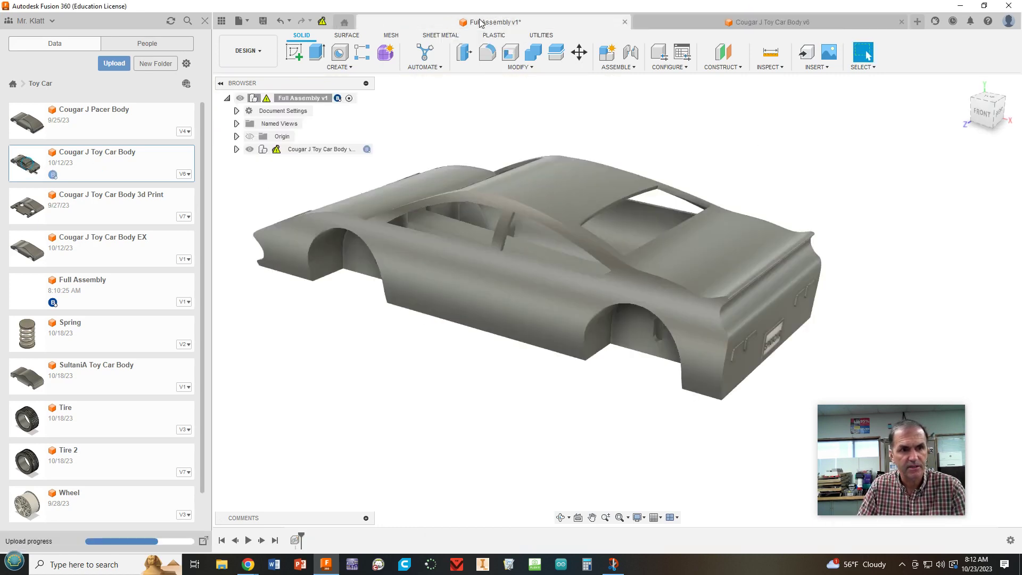
{"action": "left_click", "coordinate": [322, 22]}
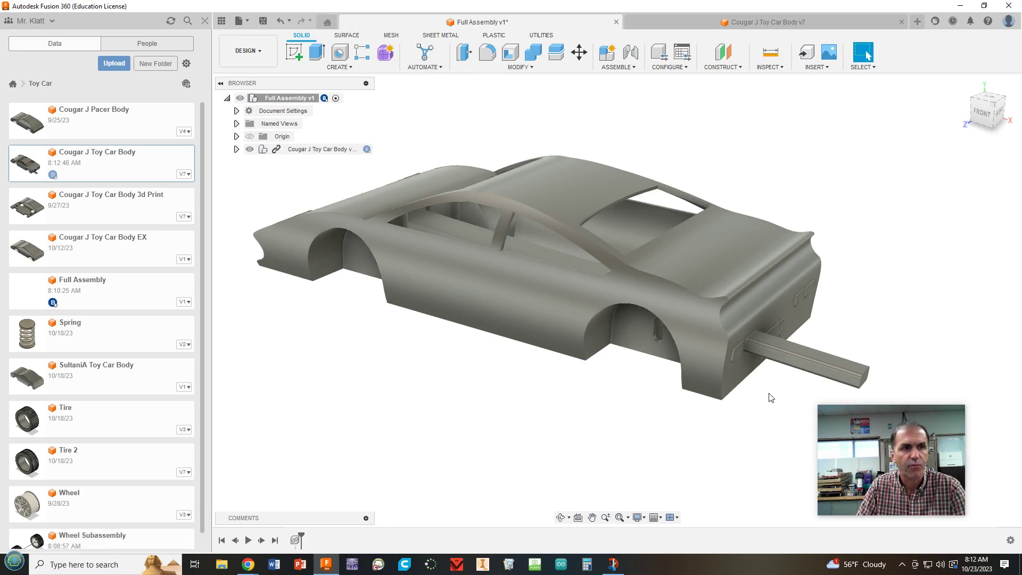
In the car body design, delete the rear bar extrusion and save a new version.
{"action": "left_click", "coordinate": [793, 22]}
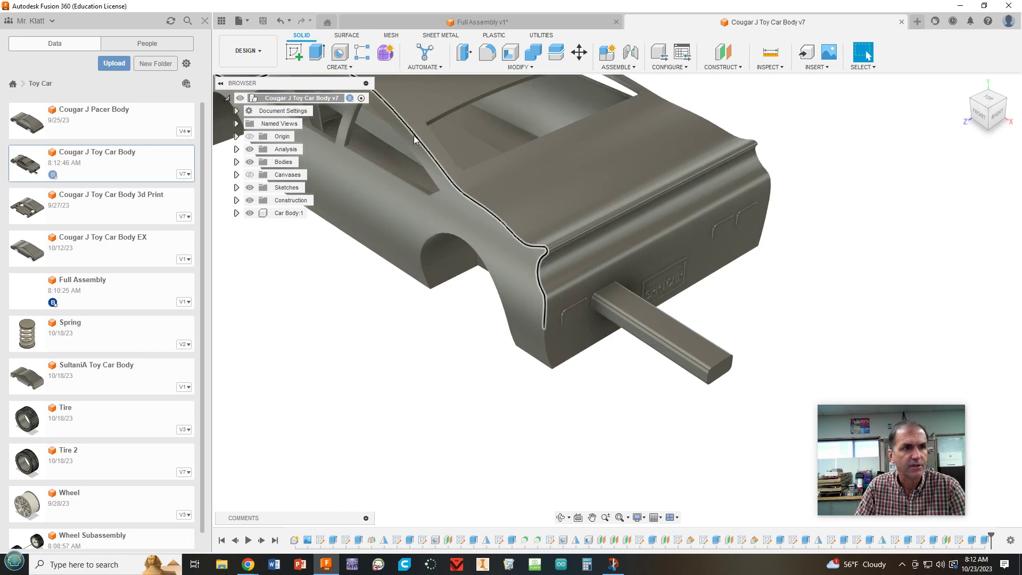
{"action": "right_click", "coordinate": [984, 540]}
{"action": "left_click", "coordinate": [942, 463]}
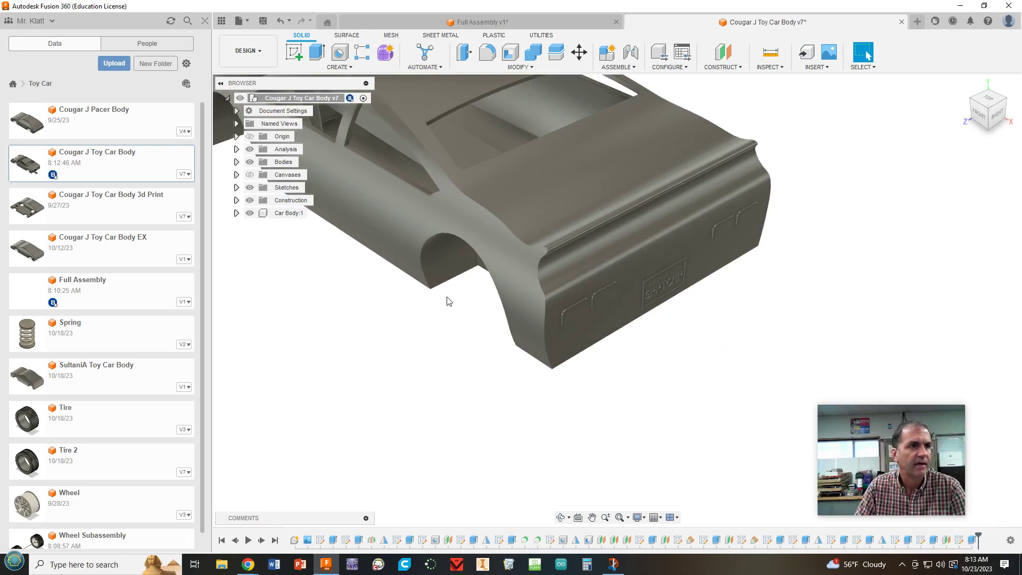
{"action": "left_click", "coordinate": [263, 21]}
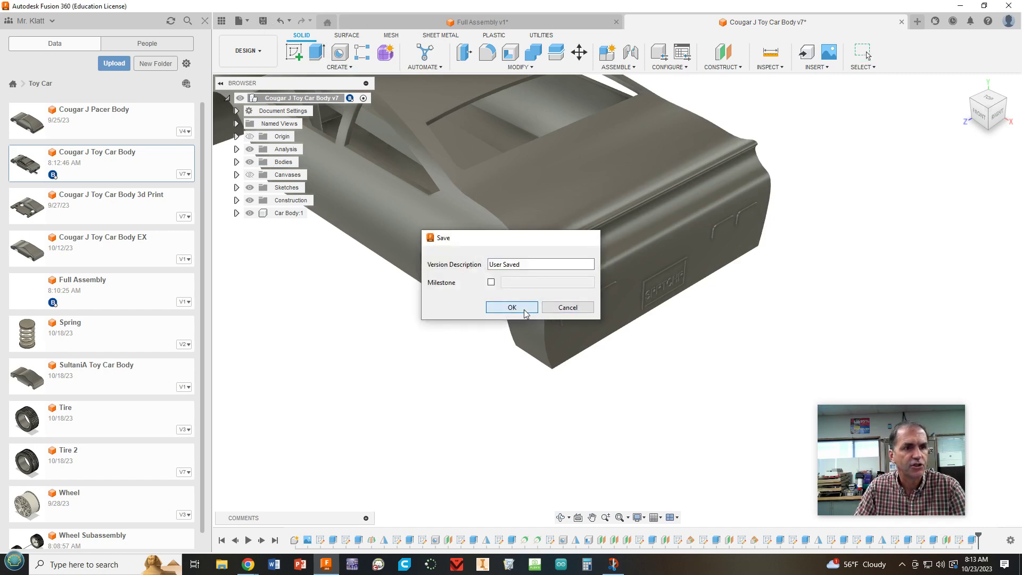
{"action": "left_click", "coordinate": [524, 309]}
Update the car body in Full Assembly to v8 and orbit to inspect its underside.
{"action": "left_click", "coordinate": [499, 21]}
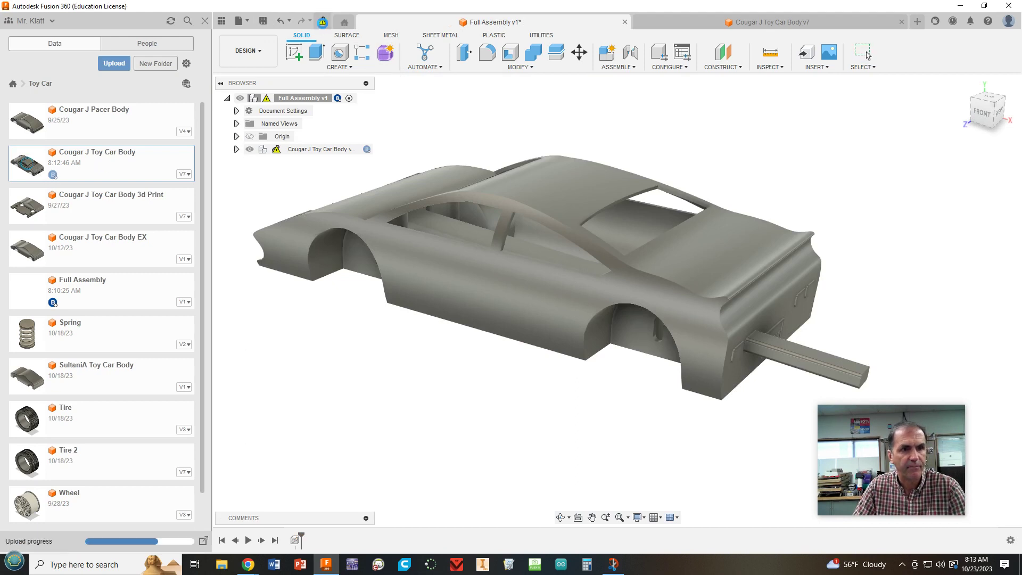
{"action": "left_click", "coordinate": [322, 22]}
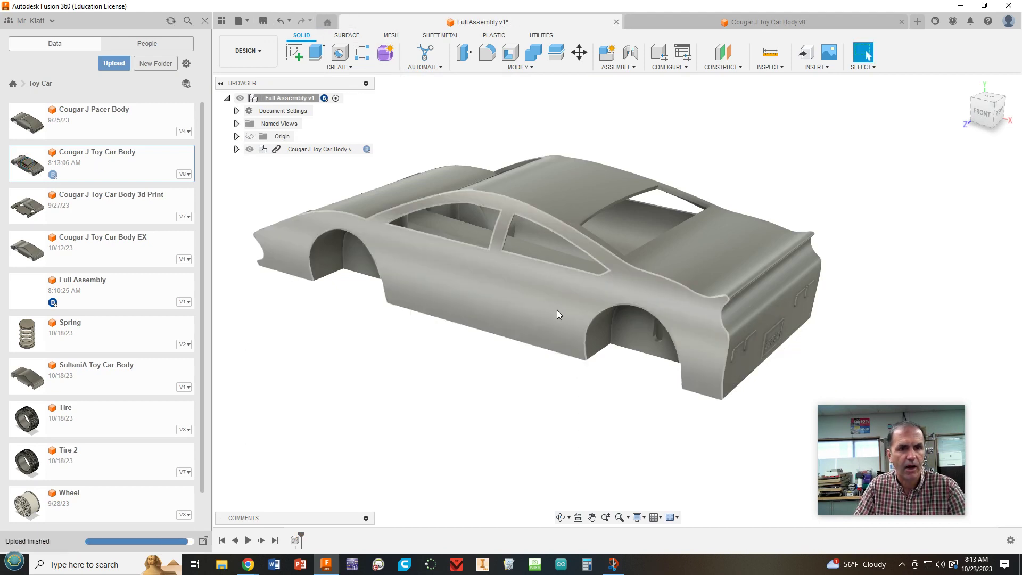
{"action": "middle_click_drag", "start_coordinate": [731, 508], "coordinate": [708, 473], "text": "shift"}
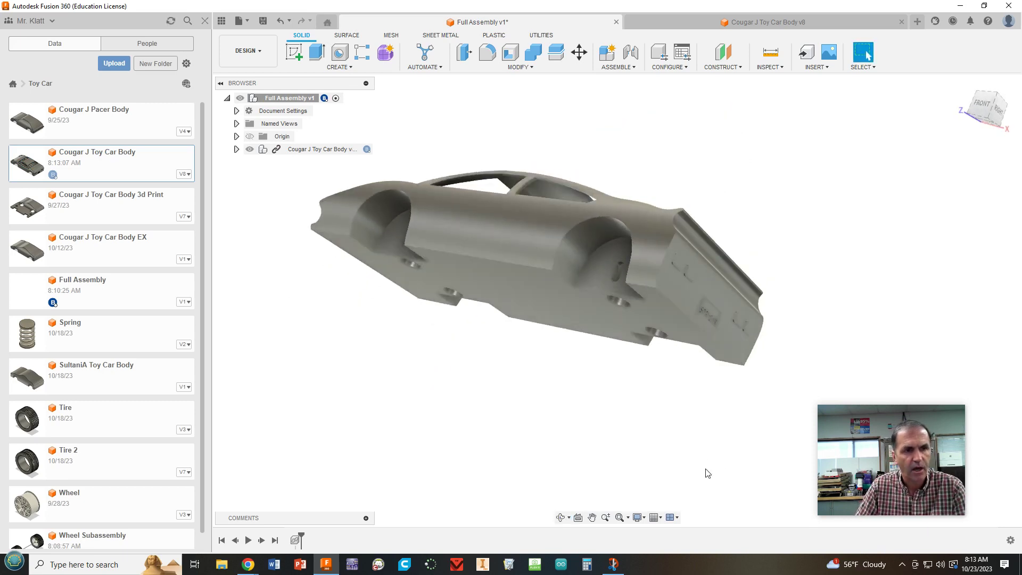
{"action": "middle_click_drag", "start_coordinate": [683, 400], "coordinate": [716, 393], "text": "shift"}
Insert two Spring copies, shifting the second one 0.548 in along X.
{"action": "left_click_drag", "start_coordinate": [62, 334], "coordinate": [479, 404]}
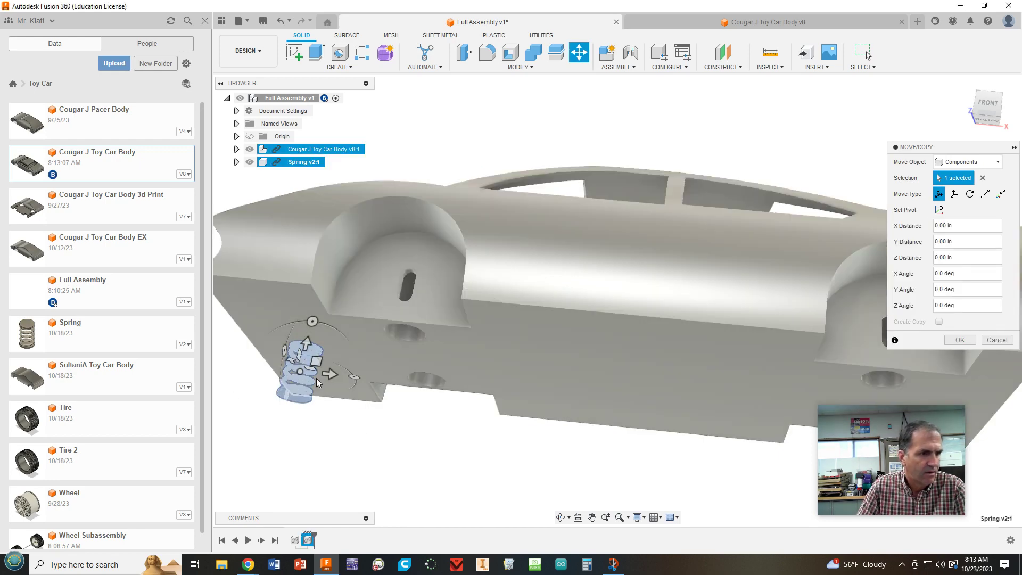
{"action": "left_click", "coordinate": [960, 339]}
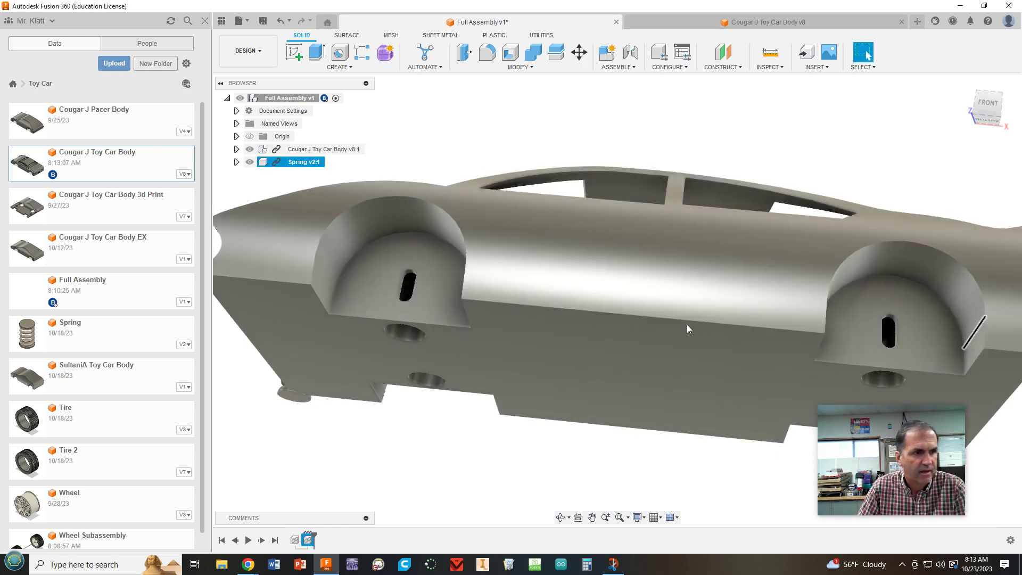
{"action": "left_click", "coordinate": [94, 342]}
{"action": "left_click_drag", "start_coordinate": [97, 340], "coordinate": [527, 445]}
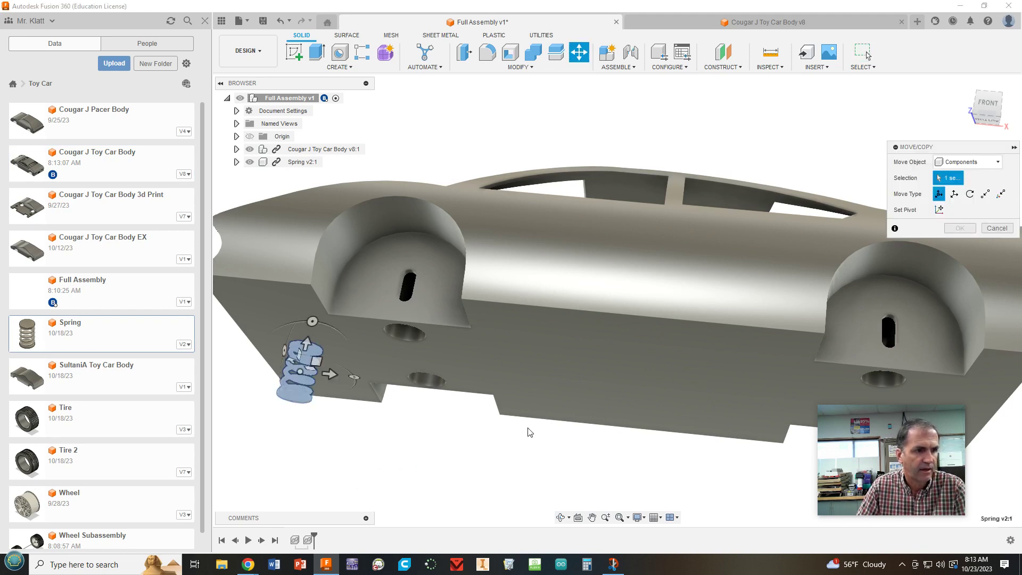
{"action": "scroll", "coordinate": [528, 436], "scroll_direction": "down", "scroll_amount": 4}
{"action": "left_click_drag", "start_coordinate": [422, 393], "coordinate": [499, 402]}
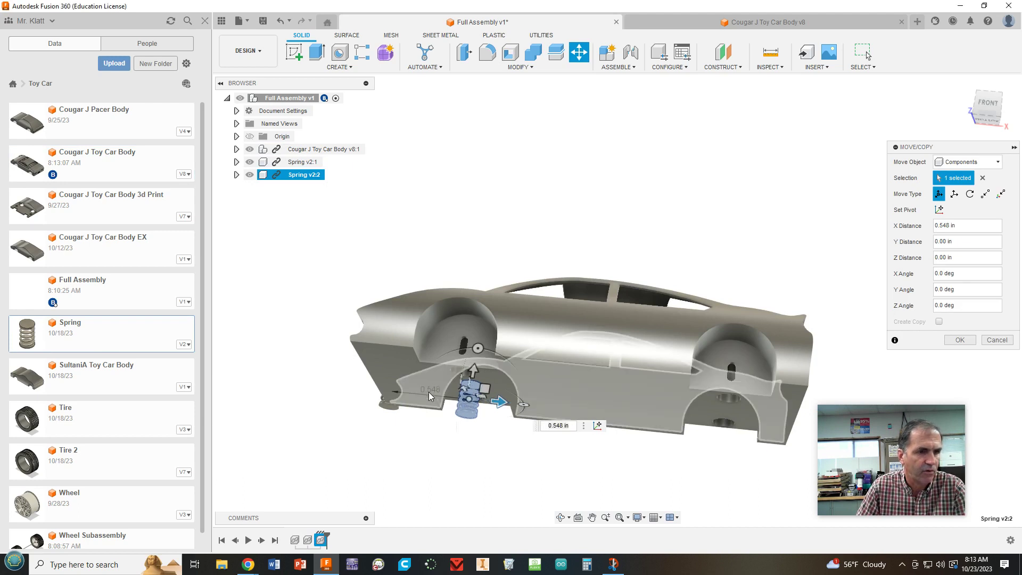
{"action": "left_click", "coordinate": [958, 339]}
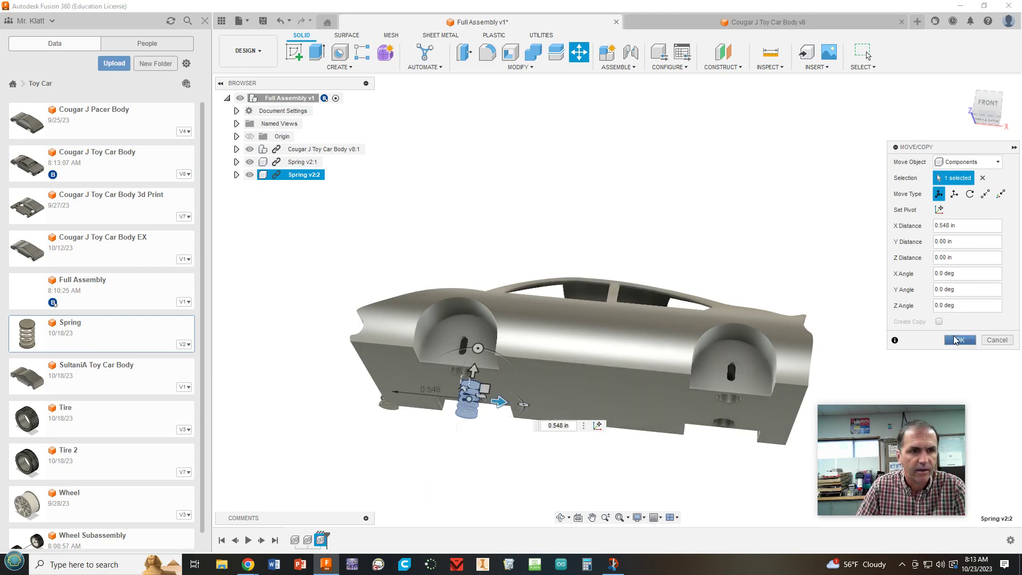
Add a third Spring raised 1.201 in along Y and a fourth beside it.
{"action": "left_click_drag", "start_coordinate": [65, 336], "coordinate": [354, 250]}
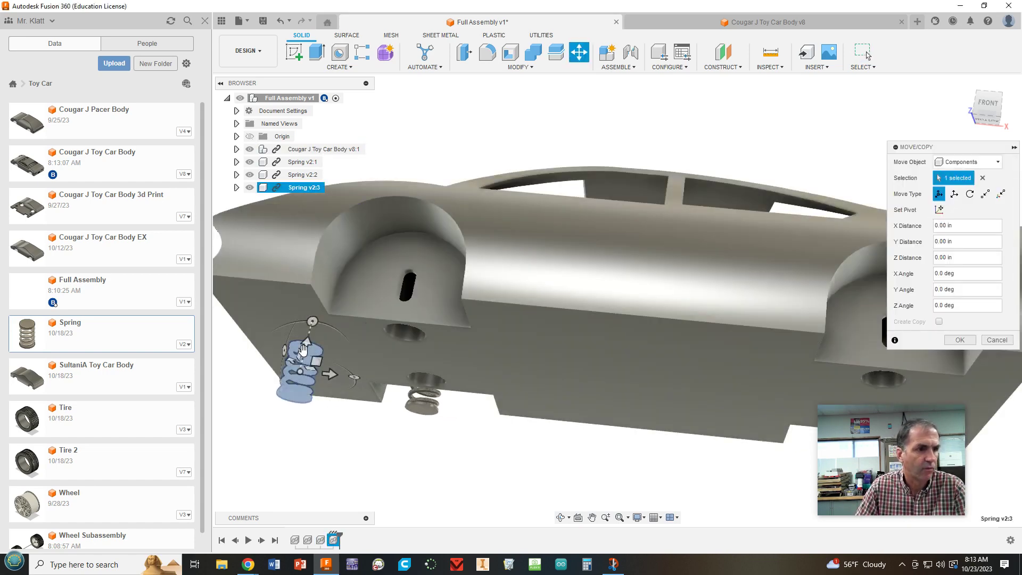
{"action": "left_click_drag", "start_coordinate": [306, 345], "coordinate": [425, 140]}
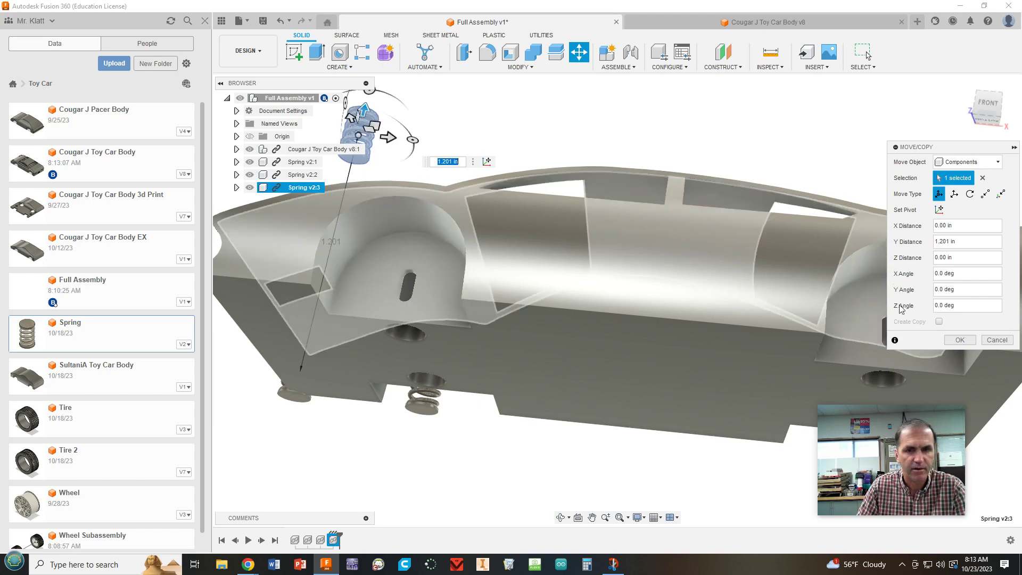
{"action": "left_click", "coordinate": [960, 339]}
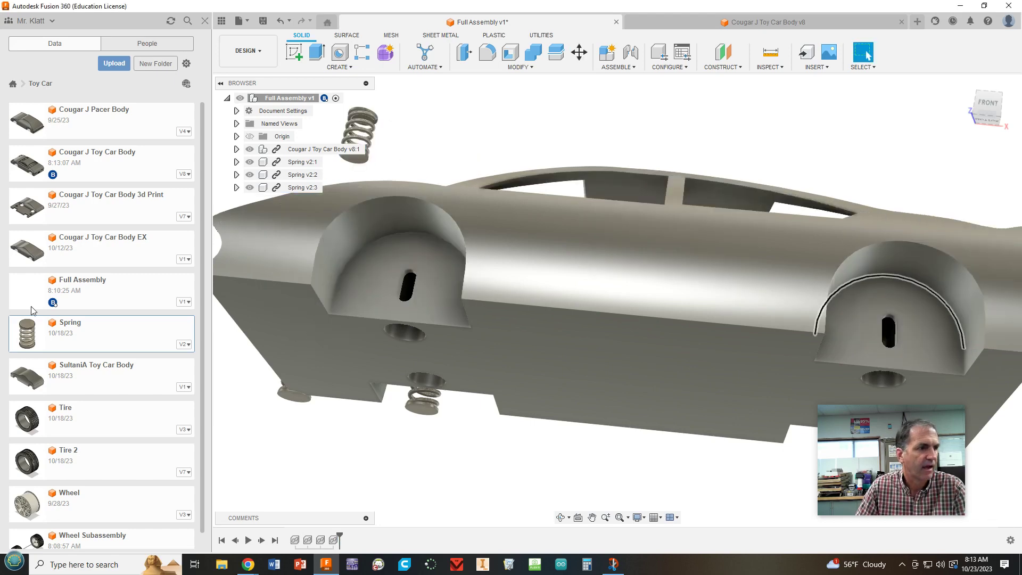
{"action": "left_click_drag", "start_coordinate": [52, 341], "coordinate": [355, 454]}
{"action": "left_click_drag", "start_coordinate": [363, 399], "coordinate": [476, 248]}
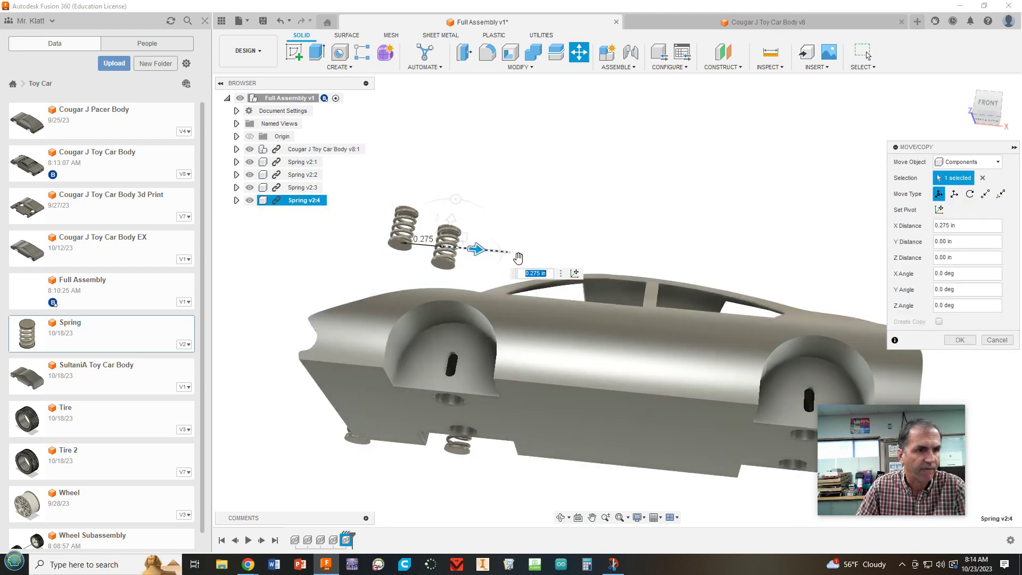
{"action": "left_click", "coordinate": [960, 339]}
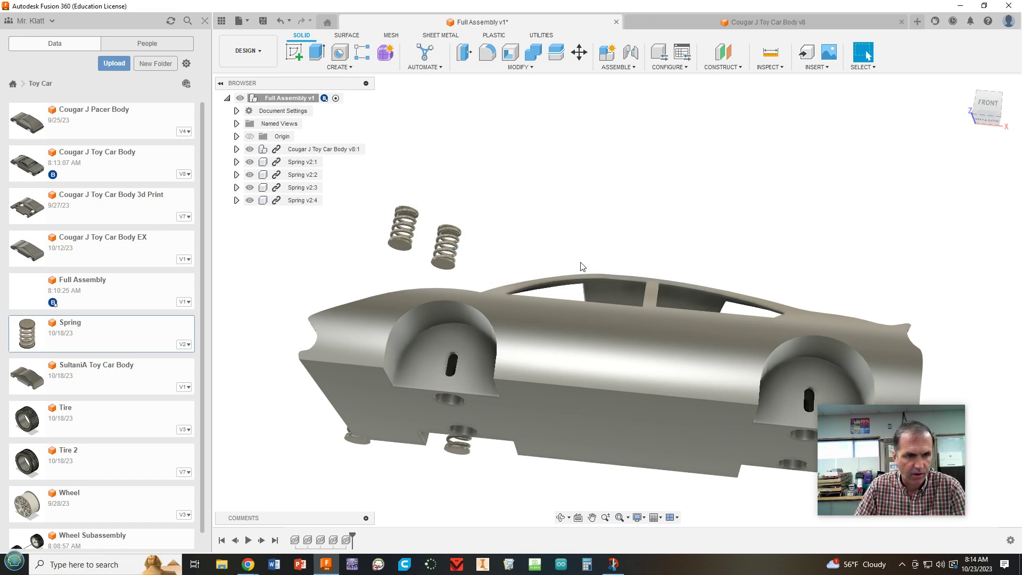
{"action": "middle_click_drag", "start_coordinate": [581, 267], "coordinate": [584, 199], "text": "shift"}
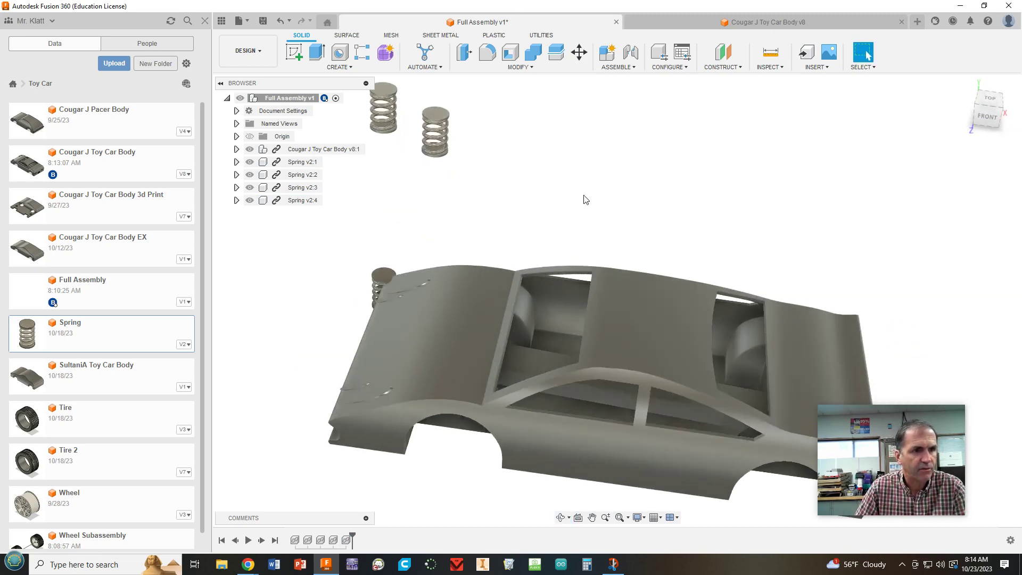
{"action": "scroll", "coordinate": [721, 319], "scroll_direction": "up", "scroll_amount": 5}
{"action": "scroll", "coordinate": [564, 237], "scroll_direction": "up", "scroll_amount": 8}
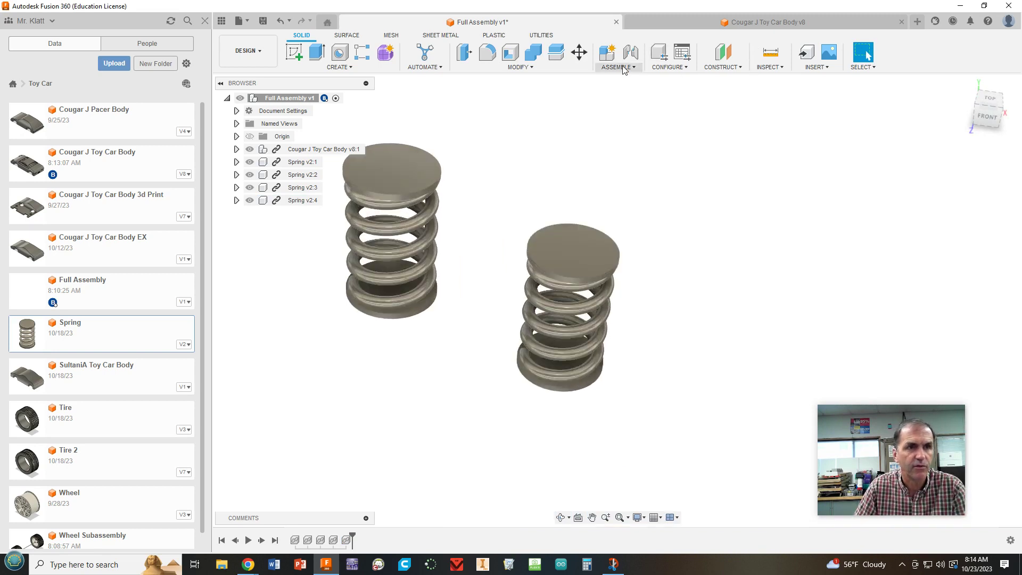
Joint the spring's top centre to a hole centre under the car body, flipped into the slot.
{"action": "left_click", "coordinate": [631, 52]}
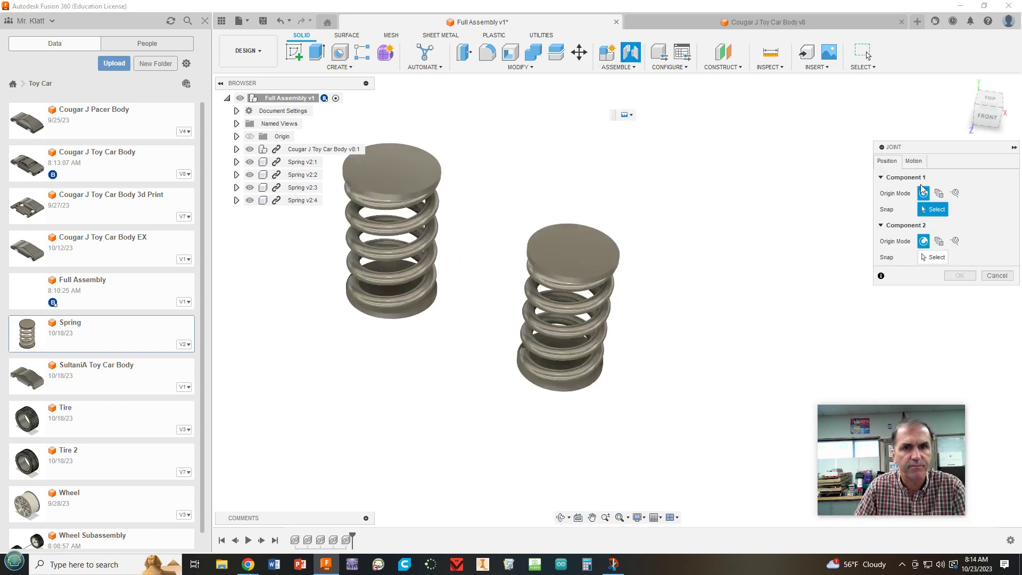
{"action": "left_click", "coordinate": [914, 160]}
{"action": "left_click", "coordinate": [886, 161]}
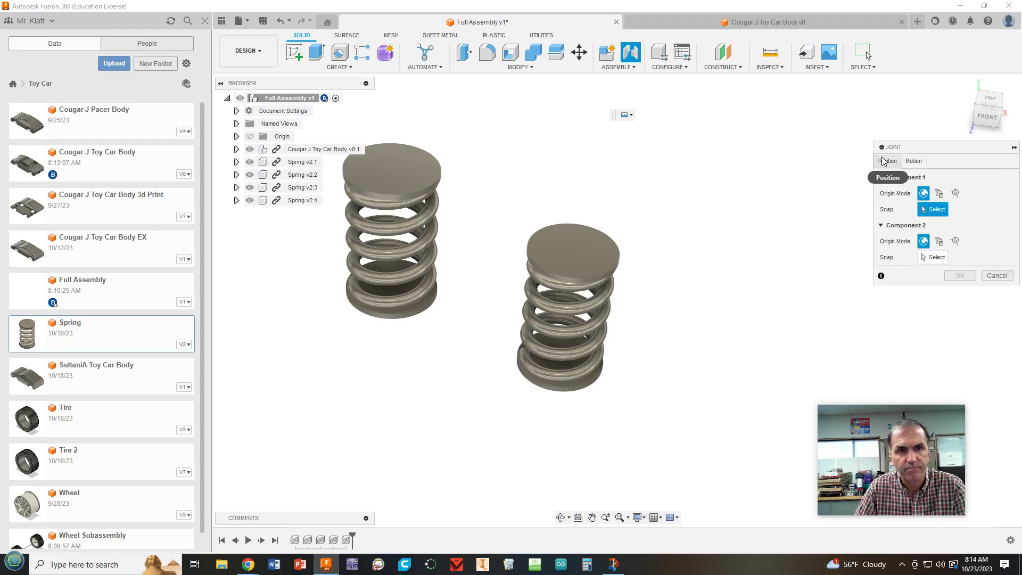
{"action": "left_click", "coordinate": [575, 253]}
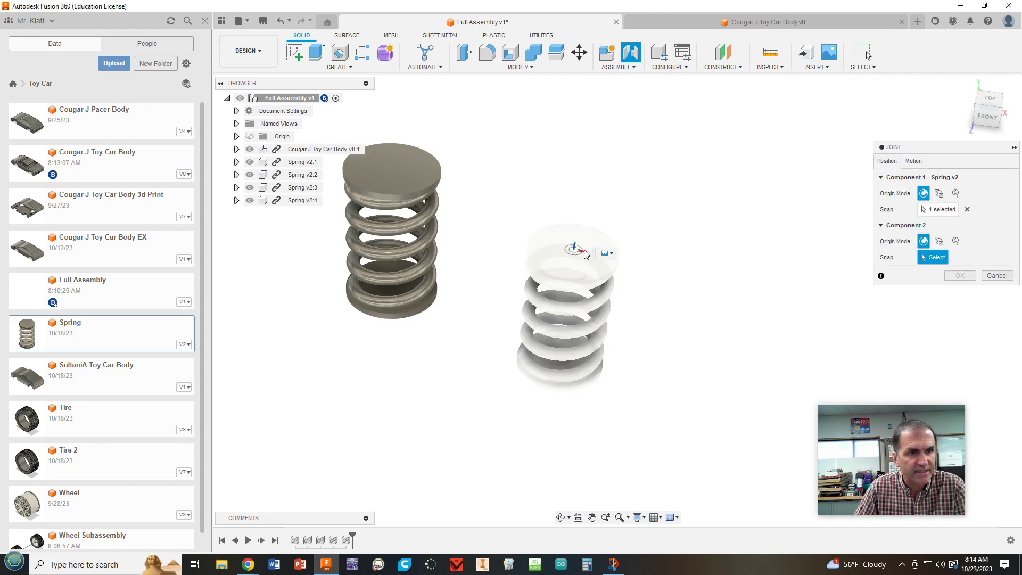
{"action": "scroll", "coordinate": [700, 277], "scroll_direction": "down", "scroll_amount": 5}
{"action": "middle_click_drag", "start_coordinate": [693, 318], "coordinate": [687, 98], "text": "shift"}
{"action": "scroll", "coordinate": [587, 267], "scroll_direction": "up", "scroll_amount": 10}
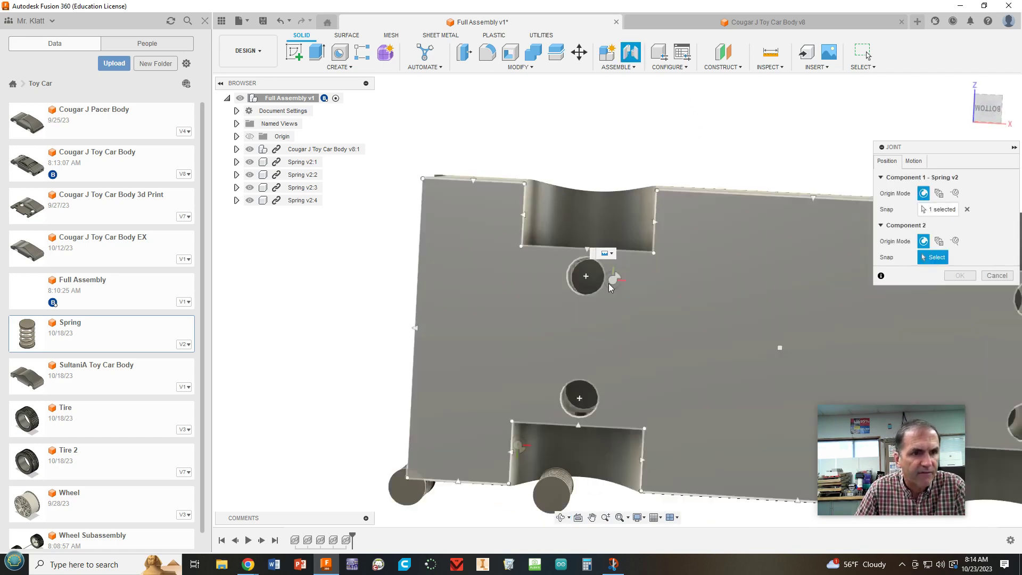
{"action": "left_click", "coordinate": [588, 266]}
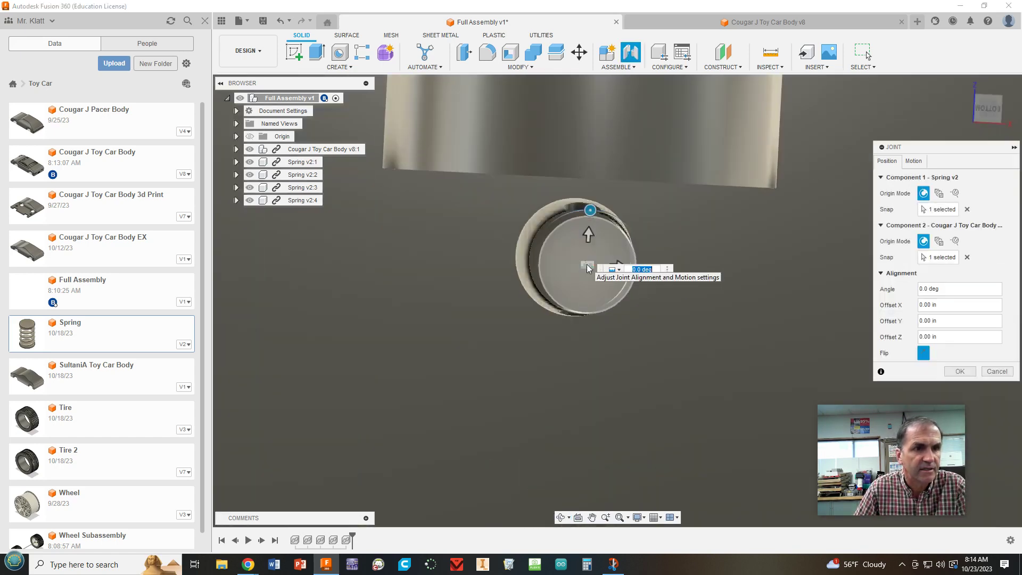
{"action": "middle_click_drag", "start_coordinate": [716, 281], "coordinate": [732, 379], "text": "shift"}
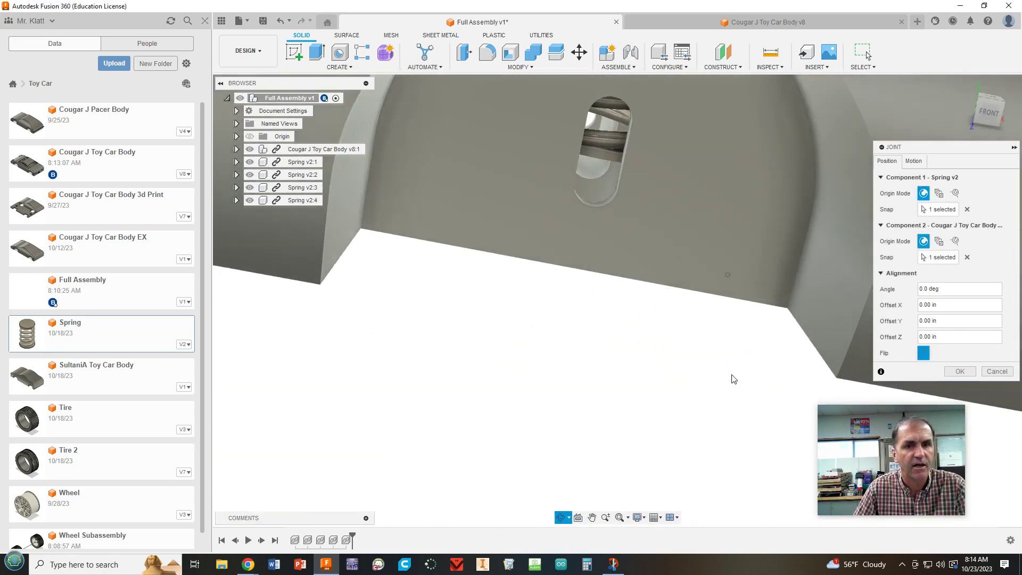
{"action": "left_click", "coordinate": [924, 354]}
{"action": "left_click", "coordinate": [925, 354]}
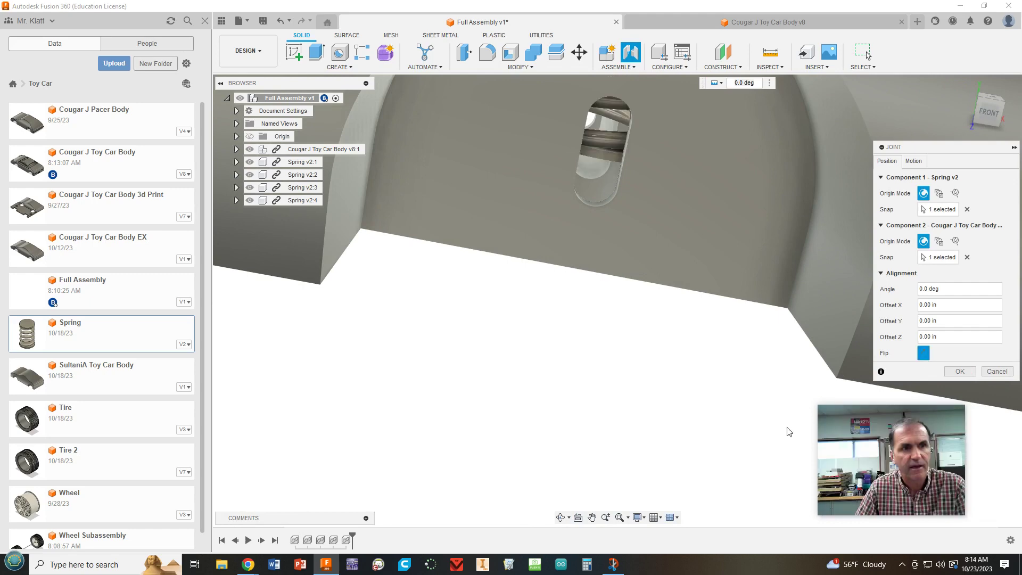
{"action": "middle_click_drag", "start_coordinate": [762, 426], "coordinate": [737, 411], "text": "shift"}
Confirm the spring joint, check the springs from below, and close the Data Panel.
{"action": "left_click", "coordinate": [958, 372]}
{"action": "scroll", "coordinate": [552, 403], "scroll_direction": "down", "scroll_amount": 3}
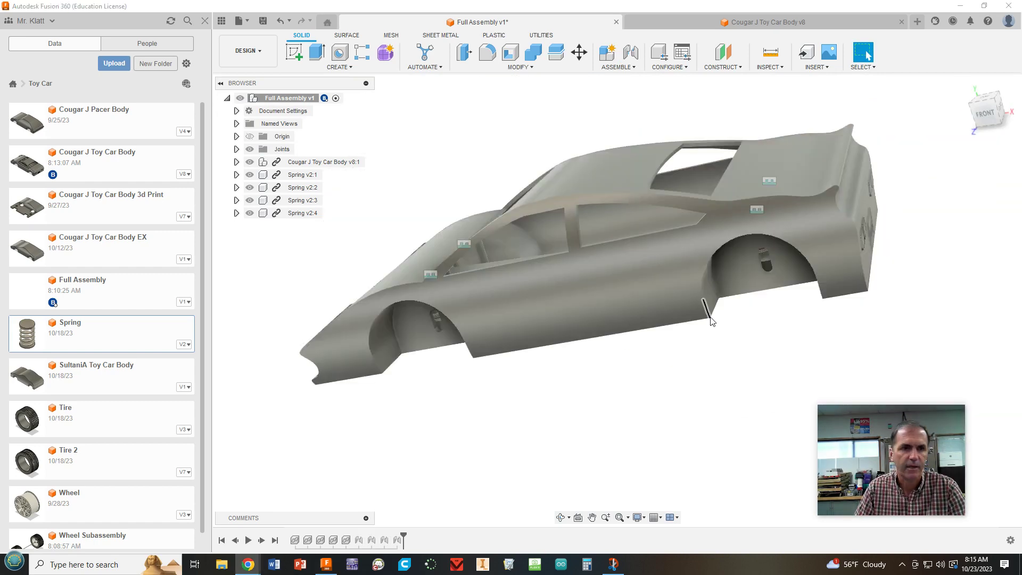
{"action": "middle_click_drag", "start_coordinate": [736, 370], "coordinate": [730, 335], "text": "shift"}
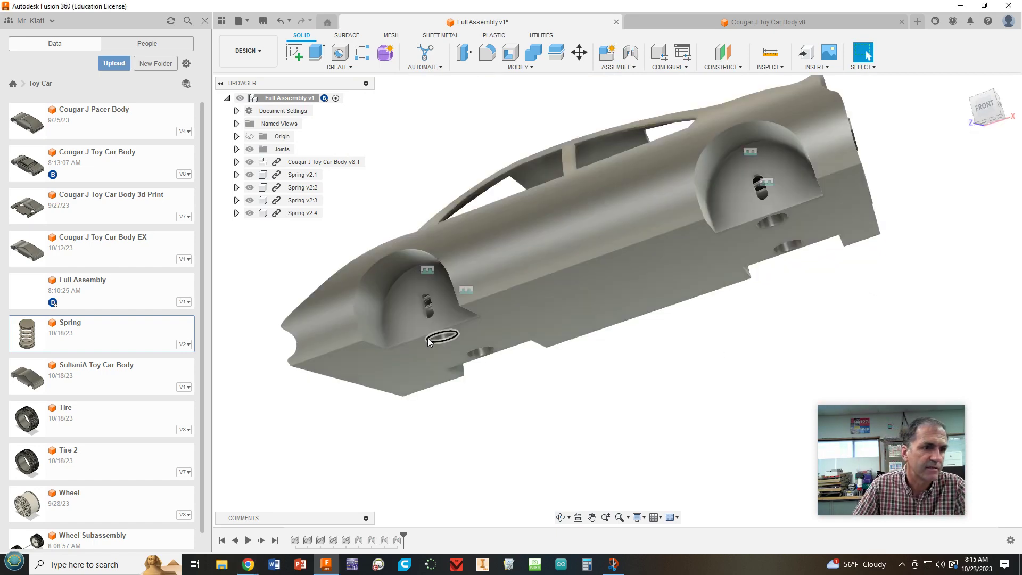
{"action": "middle_click_drag", "start_coordinate": [613, 394], "coordinate": [585, 417], "text": "shift"}
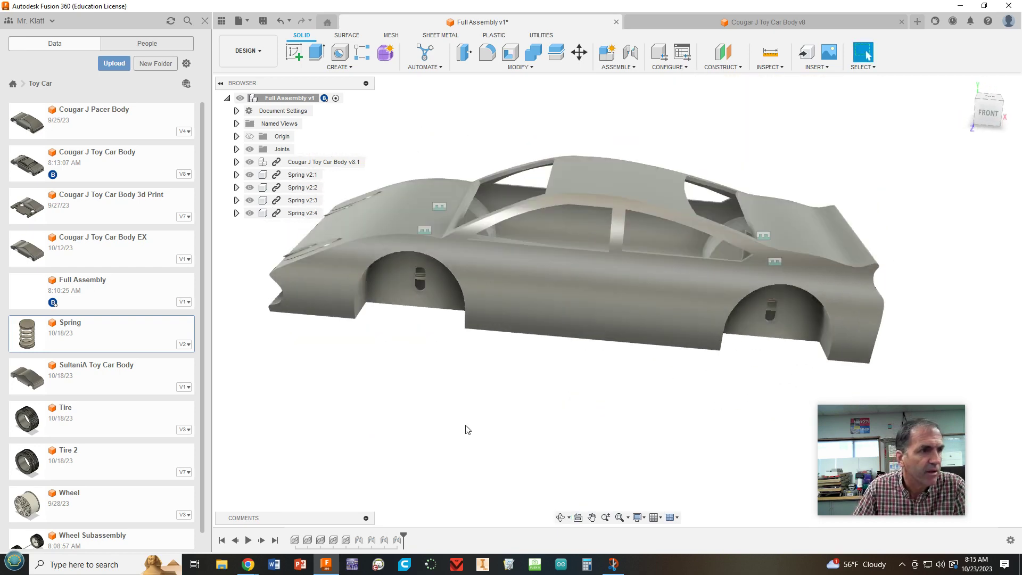
{"action": "left_click", "coordinate": [205, 20]}
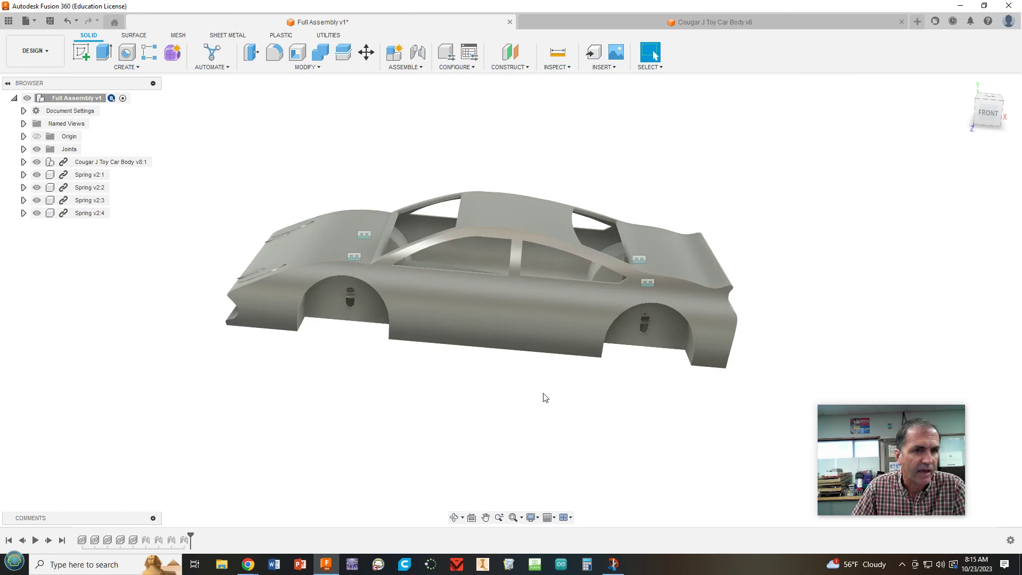
{"action": "mouse_move", "coordinate": [614, 394]}
{"action": "middle_mouse_down", "text": "shift"}
{"action": "mouse_move", "coordinate": [609, 353]}
{"action": "mouse_move", "coordinate": [655, 54]}
{"action": "mouse_move", "coordinate": [609, 386]}
{"action": "middle_mouse_up", "text": "shift"}
{"action": "scroll", "coordinate": [540, 402], "scroll_direction": "up", "scroll_amount": 4}
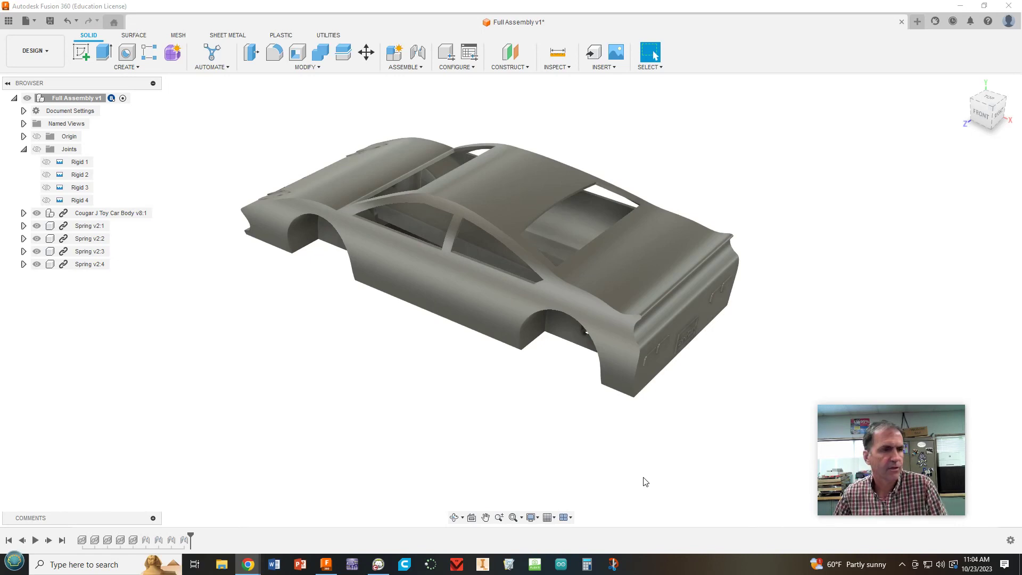
Change the Full Assembly's active unit type from inches to Millimeter.
{"action": "scroll", "coordinate": [639, 473], "scroll_direction": "up", "scroll_amount": 2}
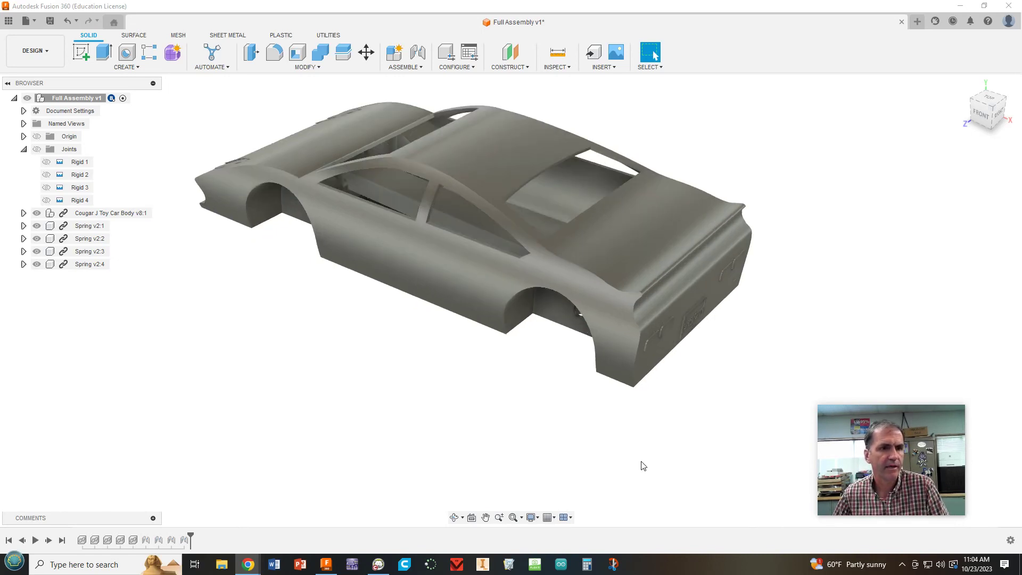
{"action": "scroll", "coordinate": [642, 466], "scroll_direction": "down", "scroll_amount": 1}
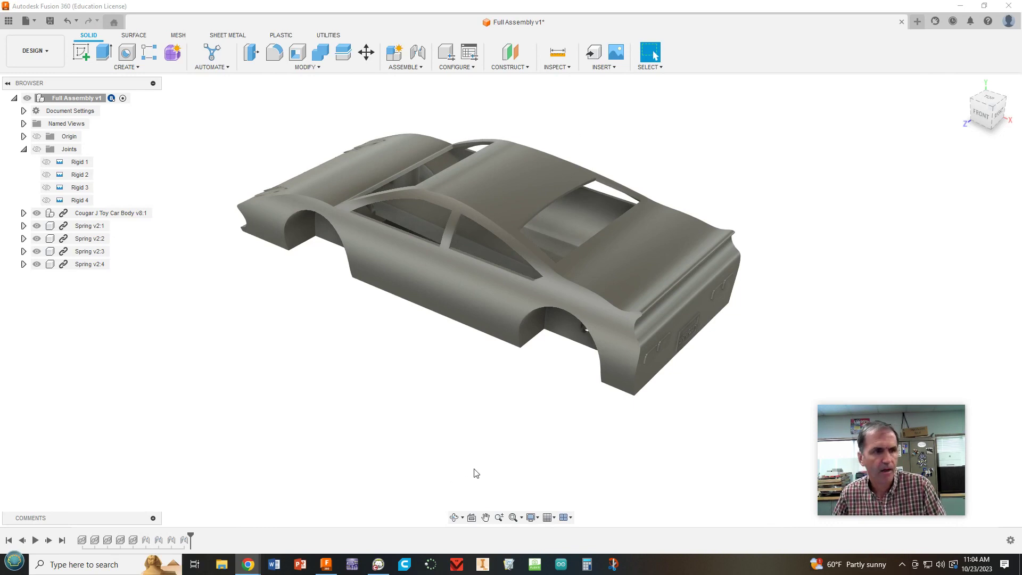
{"action": "middle_click_drag", "start_coordinate": [481, 458], "coordinate": [482, 405], "text": "shift"}
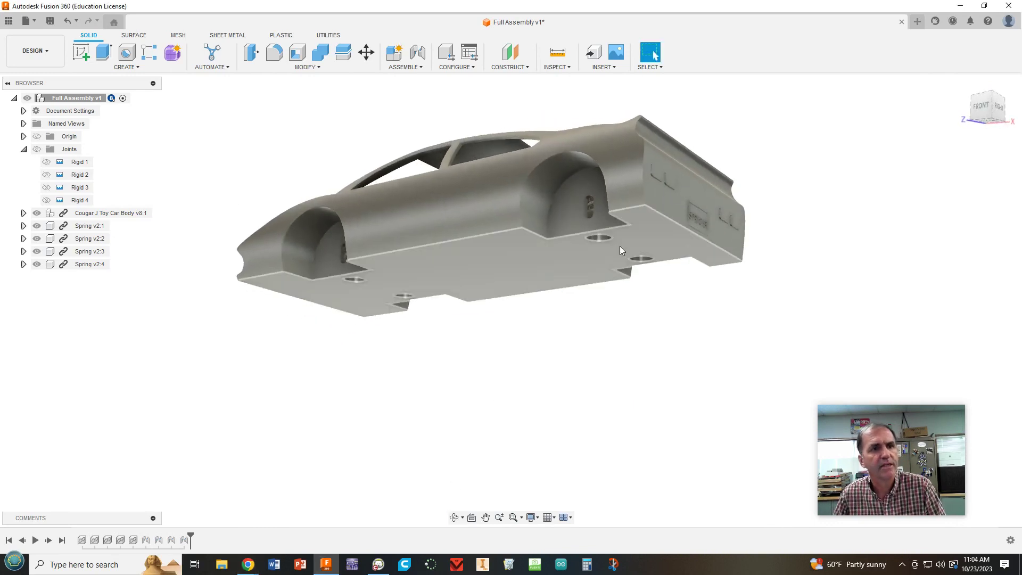
{"action": "left_click", "coordinate": [24, 111]}
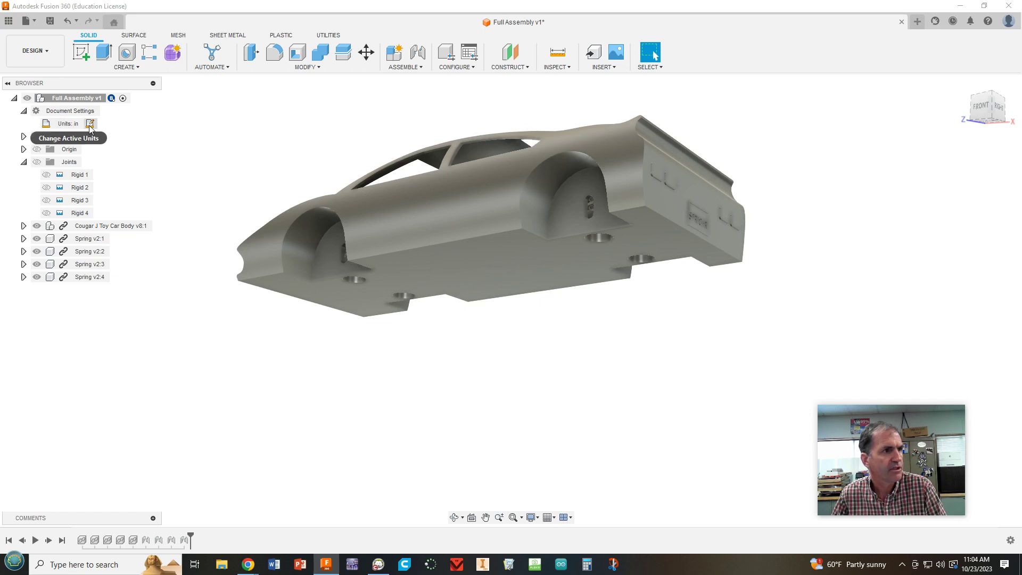
{"action": "mouse_move", "coordinate": [77, 126]}
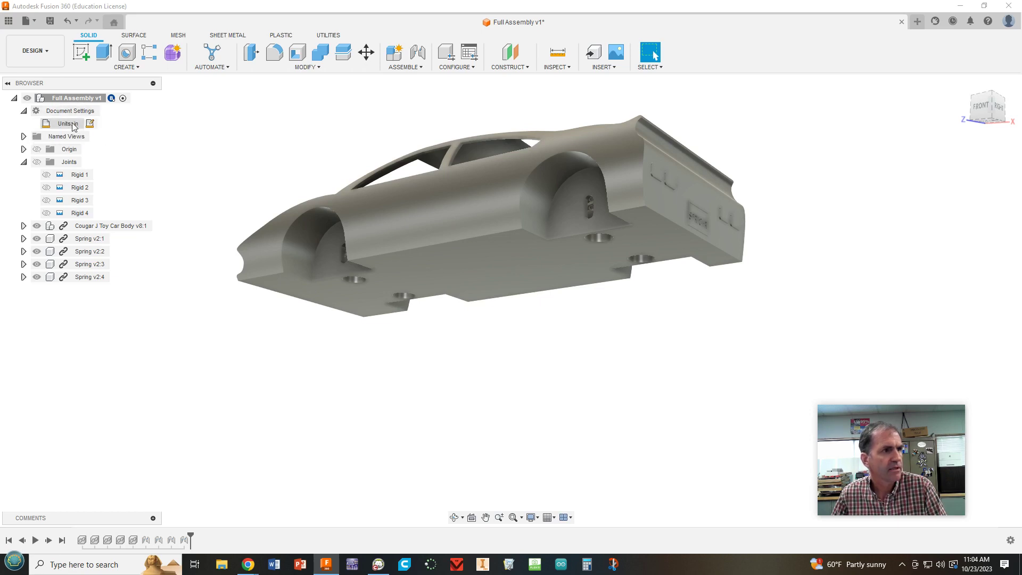
{"action": "left_click", "coordinate": [89, 123]}
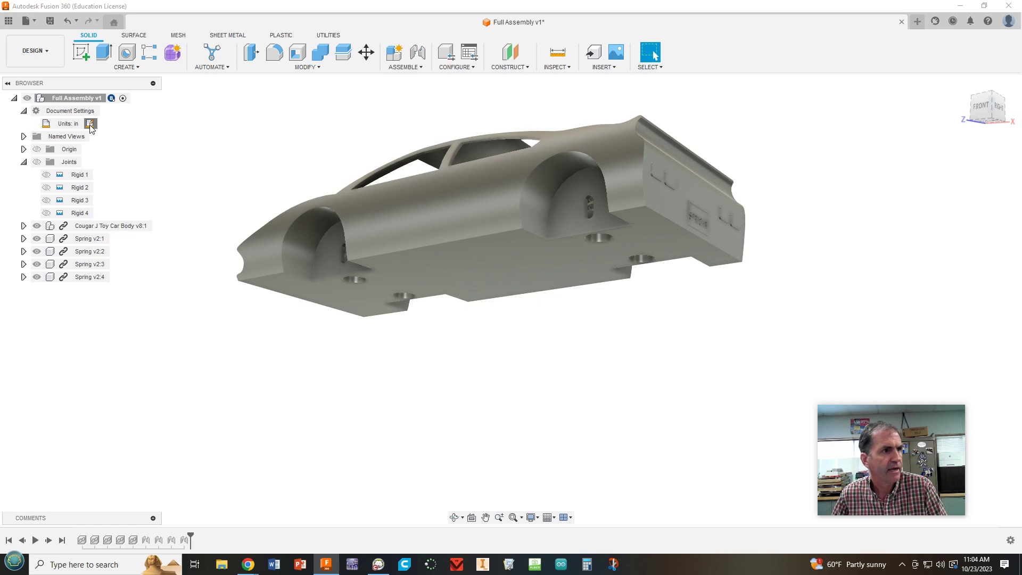
{"action": "left_click", "coordinate": [996, 162]}
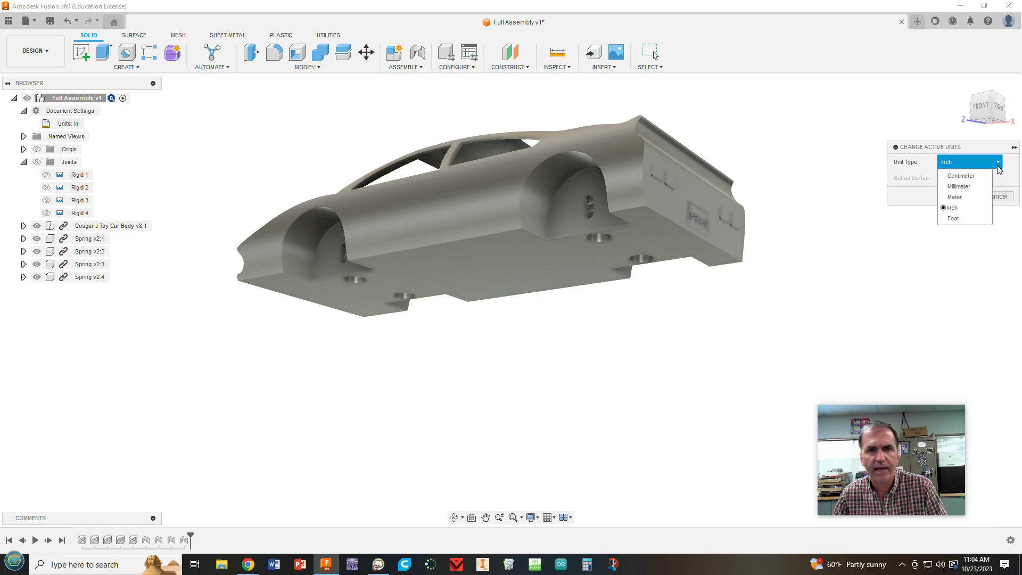
{"action": "left_click", "coordinate": [956, 176]}
{"action": "left_click", "coordinate": [968, 196]}
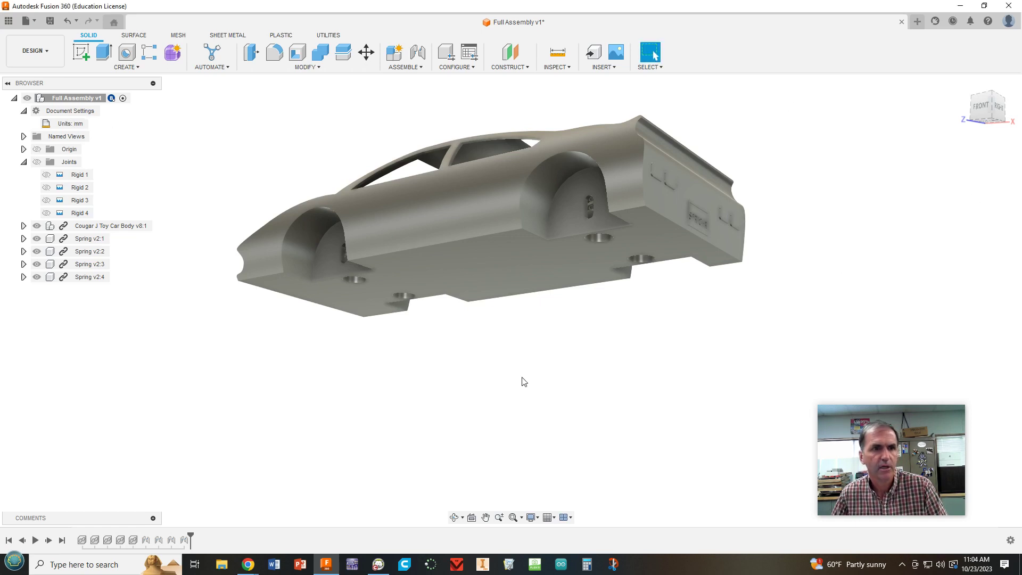
{"action": "middle_click_drag", "start_coordinate": [590, 362], "coordinate": [584, 395], "text": "shift"}
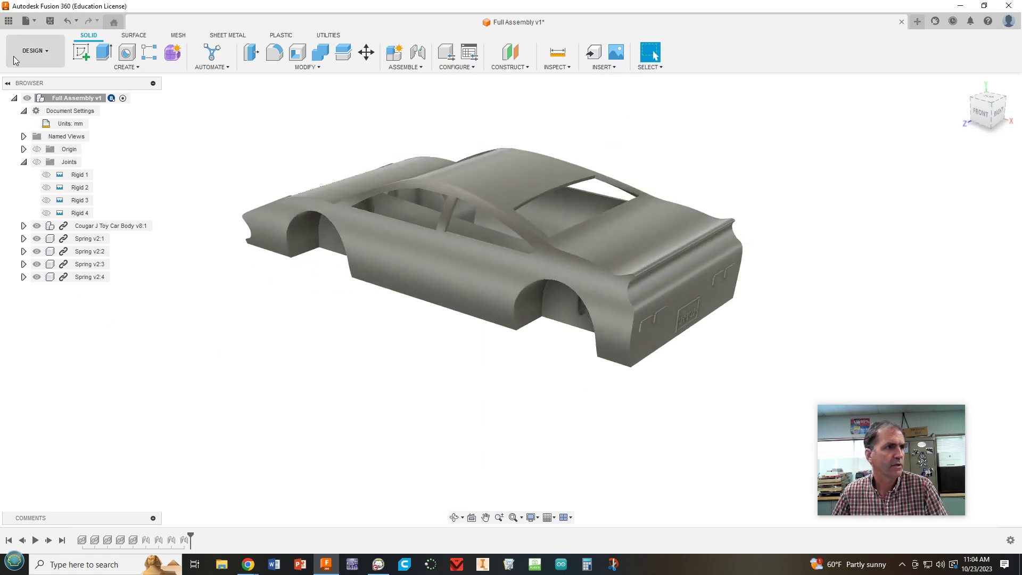
Insert the Wheel Subassembly from the Toy Car project and move it about -44.87 mm along Y.
{"action": "left_click", "coordinate": [8, 21]}
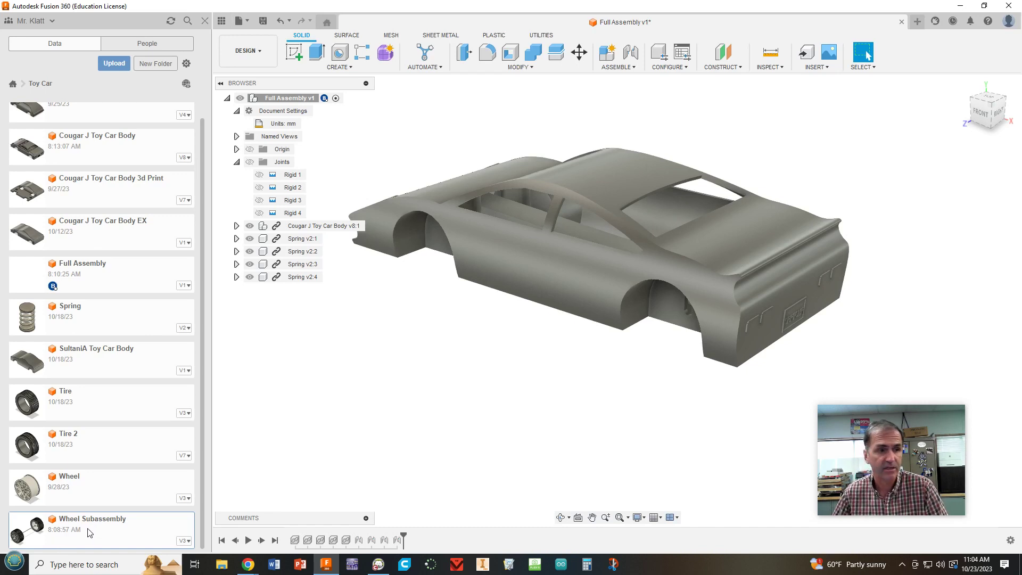
{"action": "left_click_drag", "start_coordinate": [180, 512], "coordinate": [434, 367]}
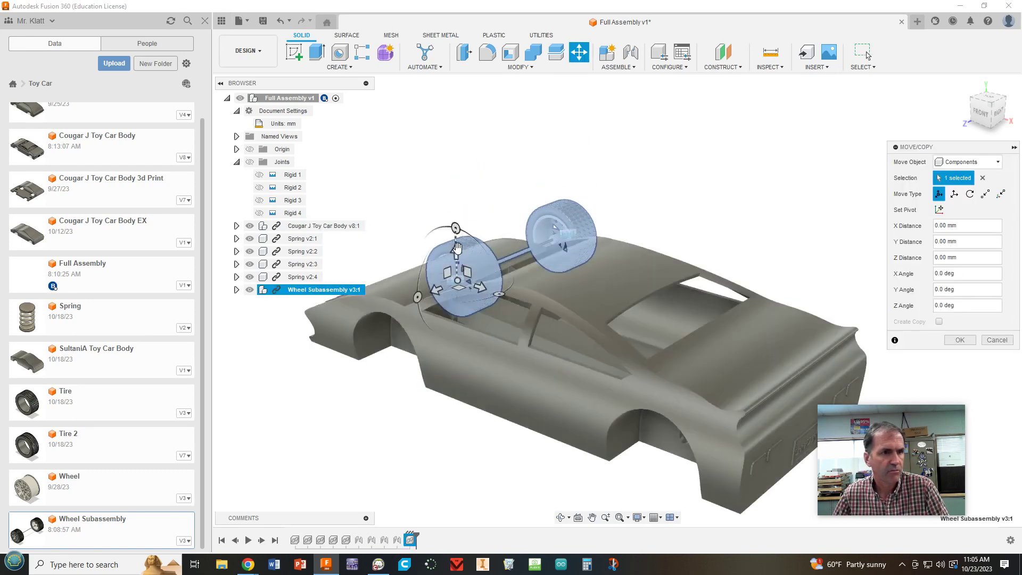
{"action": "left_click_drag", "start_coordinate": [455, 250], "coordinate": [465, 489]}
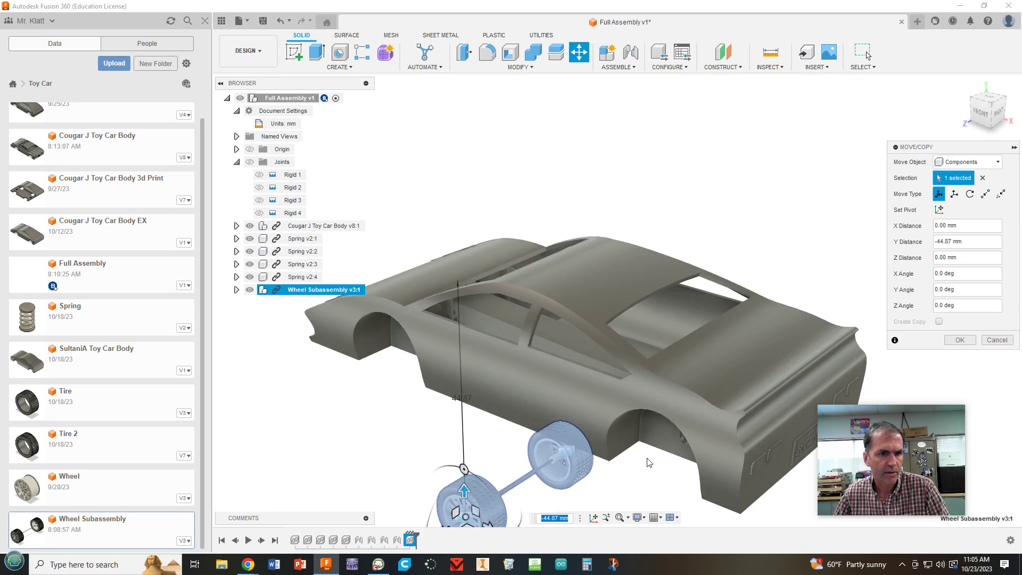
{"action": "middle_click_drag", "start_coordinate": [712, 448], "coordinate": [698, 308]}
{"action": "left_click", "coordinate": [959, 340]}
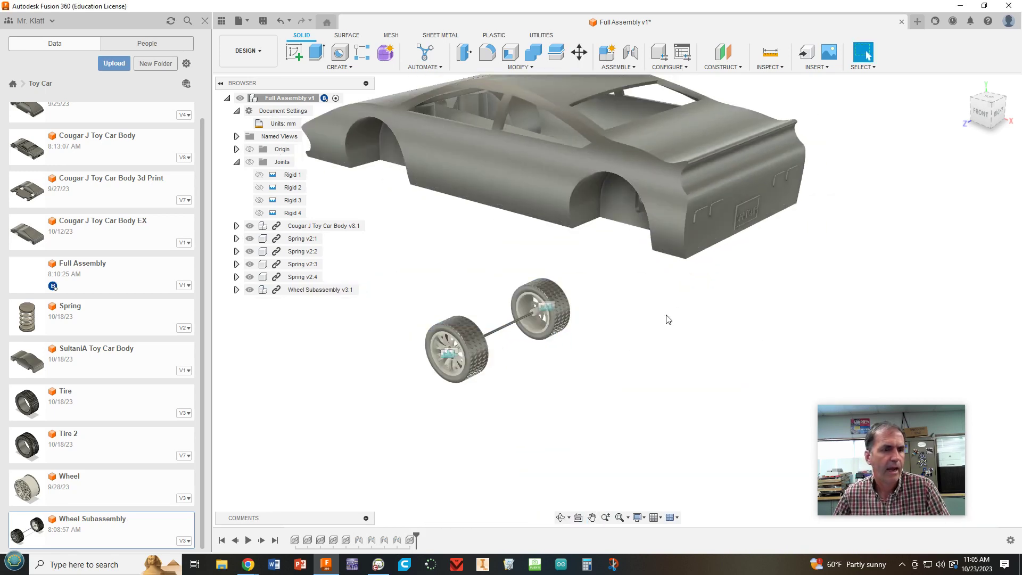
Zoom and orbit to check the wheels' position beneath the car's rear.
{"action": "scroll", "coordinate": [669, 319], "scroll_direction": "up", "scroll_amount": 3}
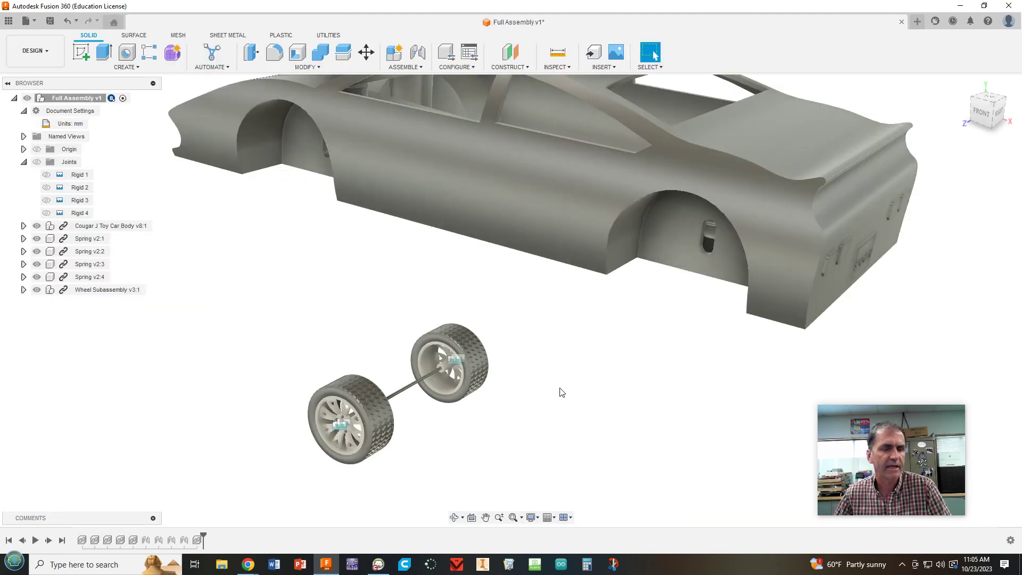
{"action": "scroll", "coordinate": [558, 384], "scroll_direction": "up", "scroll_amount": 2}
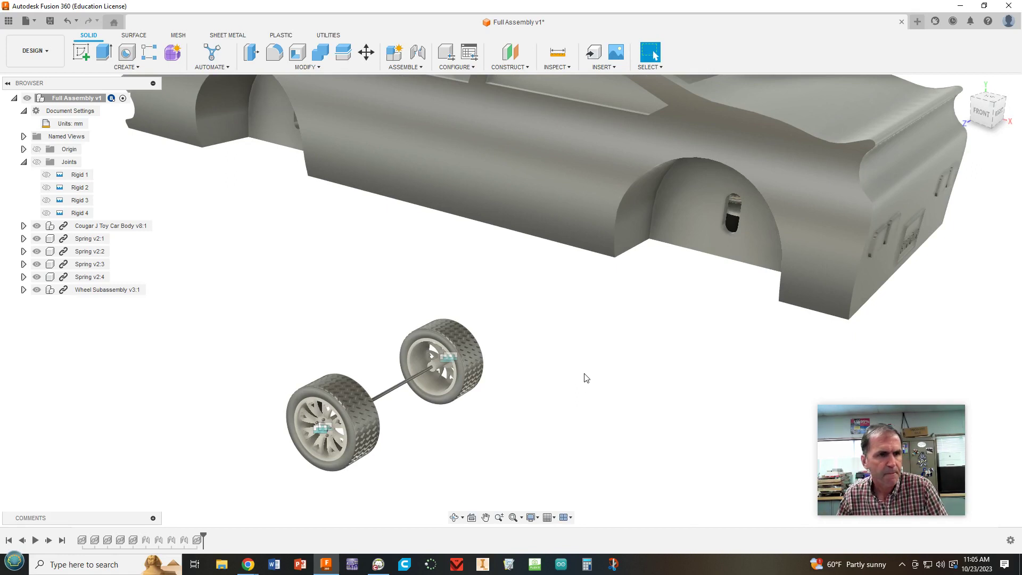
{"action": "mouse_move", "coordinate": [586, 377]}
{"action": "middle_mouse_down", "text": "shift"}
{"action": "mouse_move", "coordinate": [564, 369]}
{"action": "mouse_move", "coordinate": [575, 376]}
{"action": "middle_mouse_up", "text": "shift"}
{"action": "scroll", "coordinate": [580, 361], "scroll_direction": "down", "scroll_amount": 2}
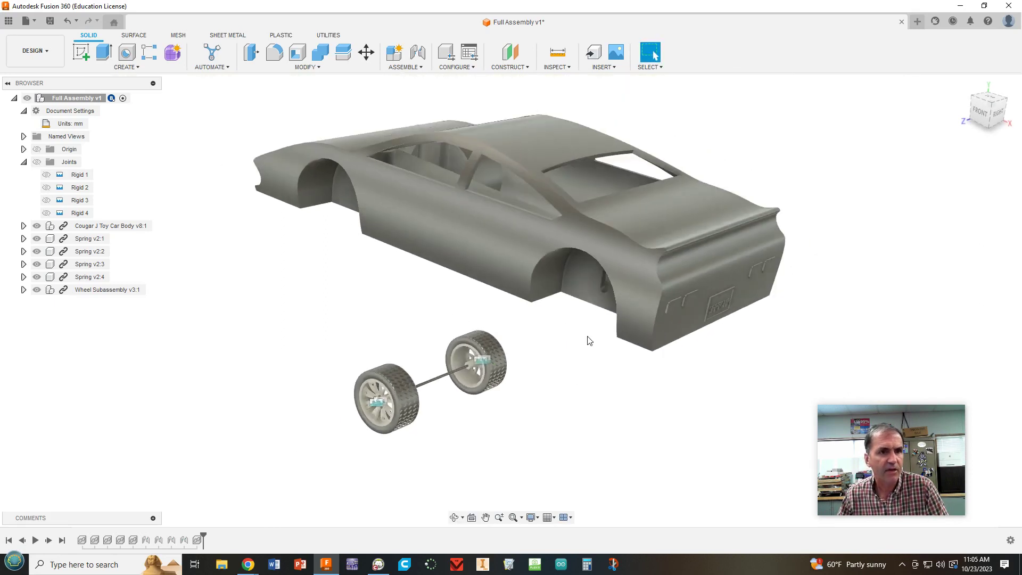
{"action": "scroll", "coordinate": [510, 362], "scroll_direction": "up", "scroll_amount": 3}
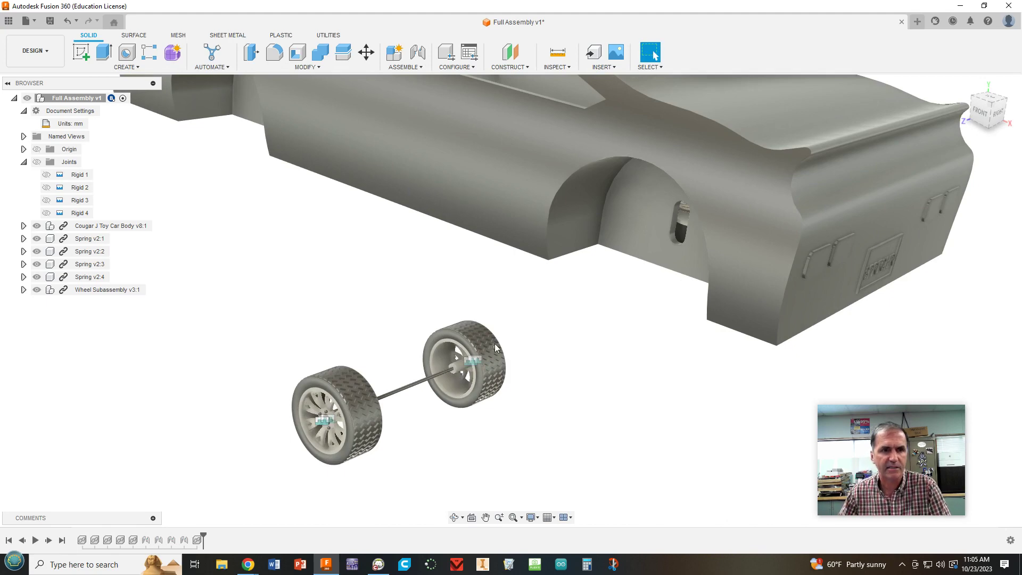
{"action": "scroll", "coordinate": [496, 349], "scroll_direction": "down", "scroll_amount": 1}
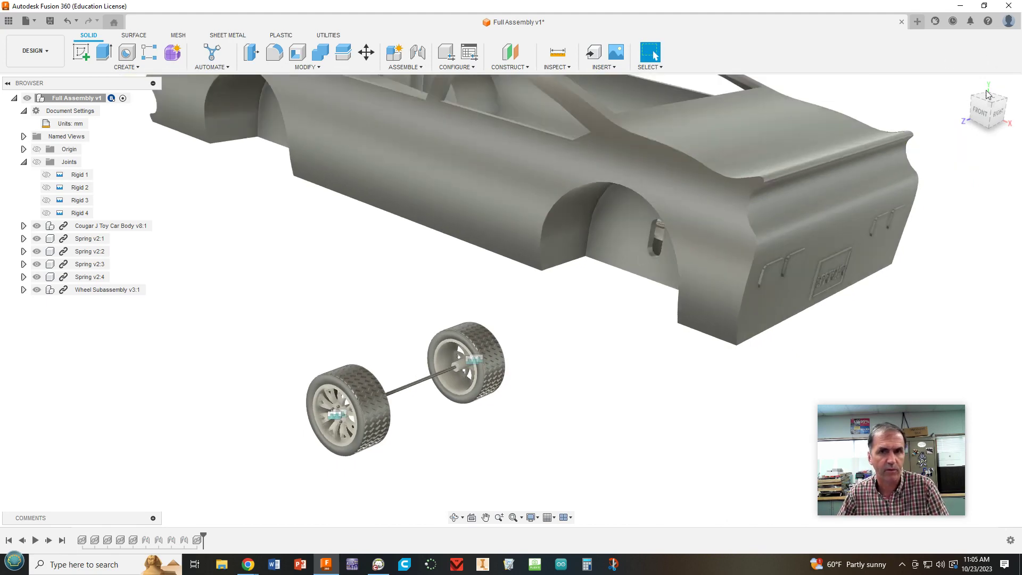
{"action": "scroll", "coordinate": [331, 303], "scroll_direction": "up", "scroll_amount": 1}
{"action": "scroll", "coordinate": [436, 410], "scroll_direction": "up", "scroll_amount": 1}
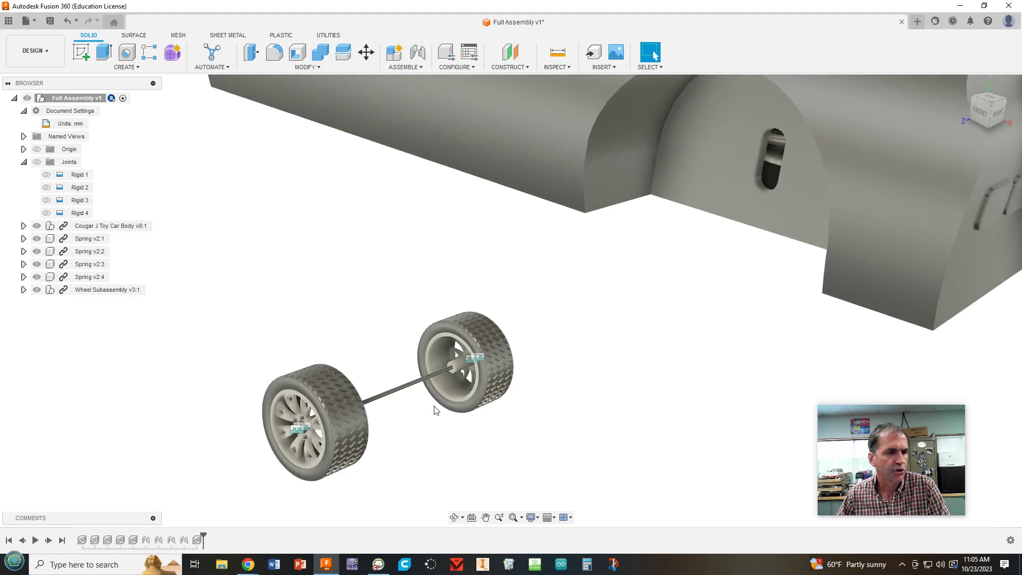
{"action": "scroll", "coordinate": [446, 405], "scroll_direction": "up", "scroll_amount": 1}
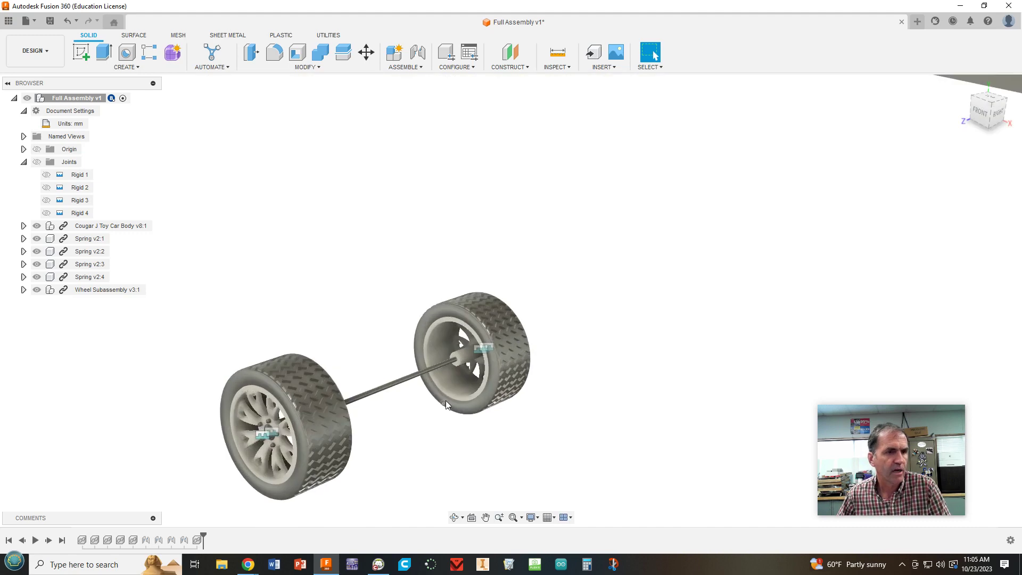
Begin a Revolute joint and snap its first point to the Wheel v3 axle end centre.
{"action": "left_click", "coordinate": [417, 52]}
{"action": "scroll", "coordinate": [463, 383], "scroll_direction": "up", "scroll_amount": 3}
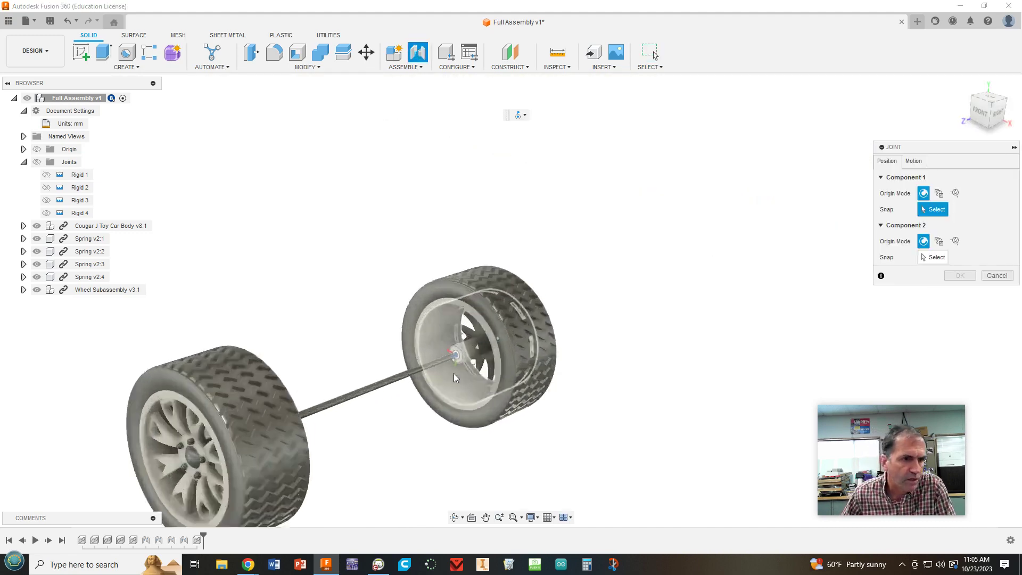
{"action": "scroll", "coordinate": [458, 356], "scroll_direction": "up", "scroll_amount": 1}
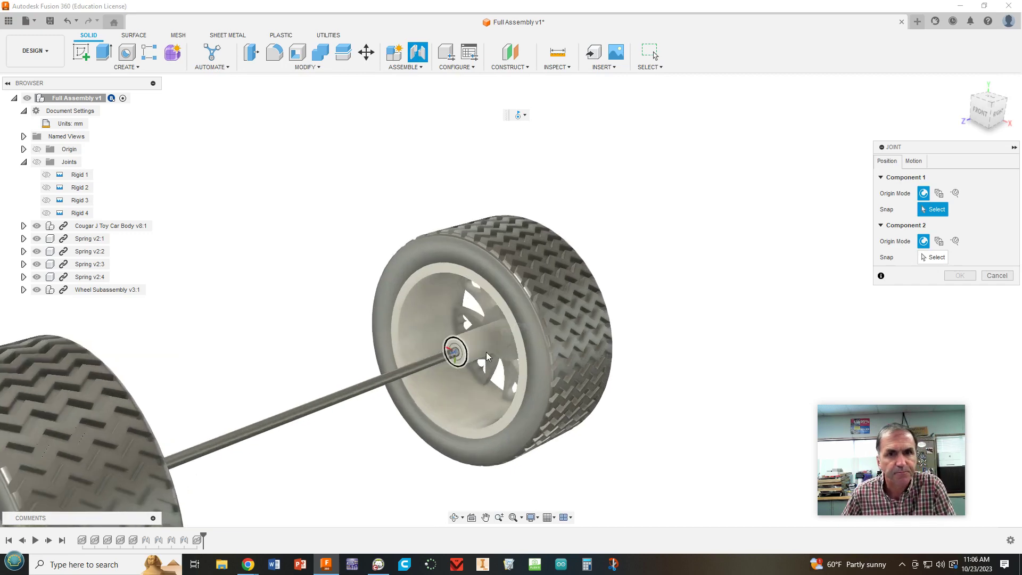
{"action": "left_click", "coordinate": [913, 161]}
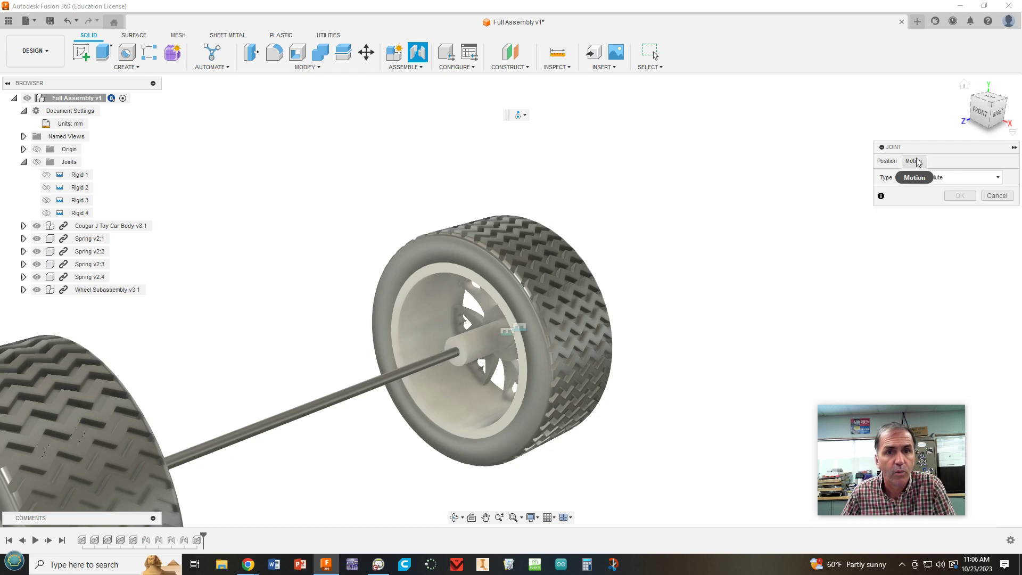
{"action": "left_click", "coordinate": [937, 179]}
{"action": "left_click", "coordinate": [927, 191]}
{"action": "left_click", "coordinate": [942, 178]}
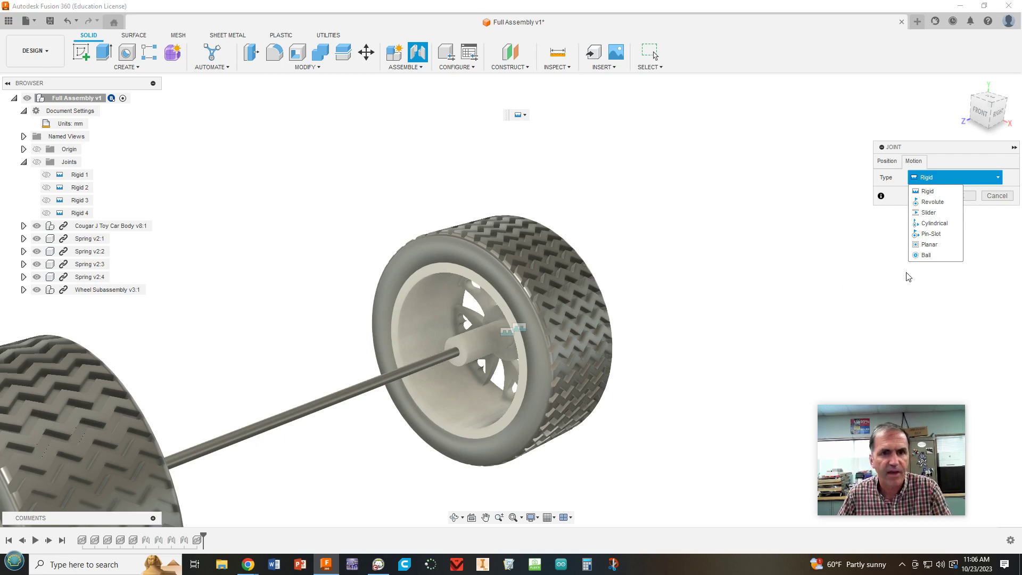
{"action": "left_click", "coordinate": [932, 202]}
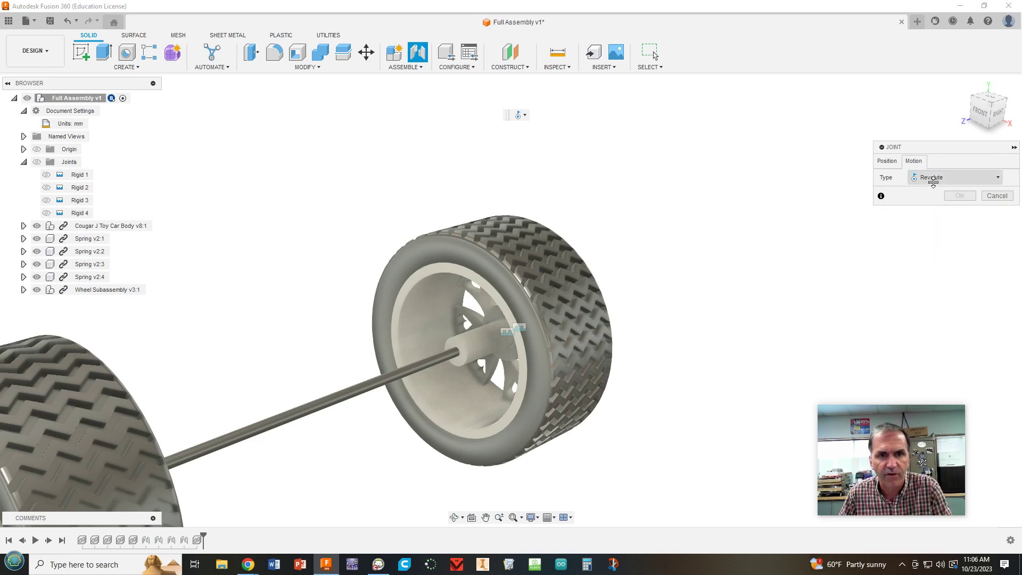
{"action": "left_click", "coordinate": [886, 161]}
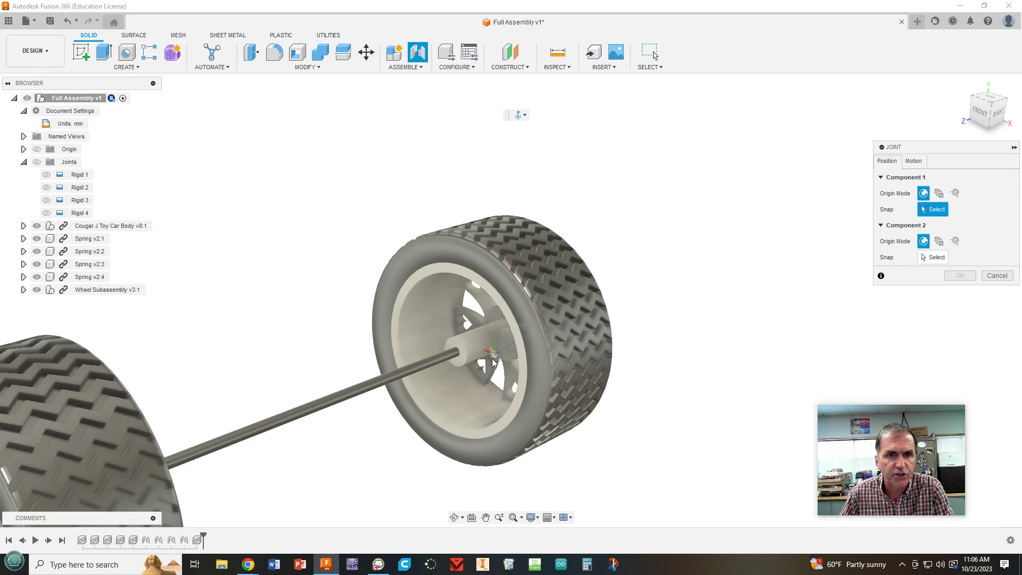
{"action": "scroll", "coordinate": [494, 362], "scroll_direction": "up", "scroll_amount": 2}
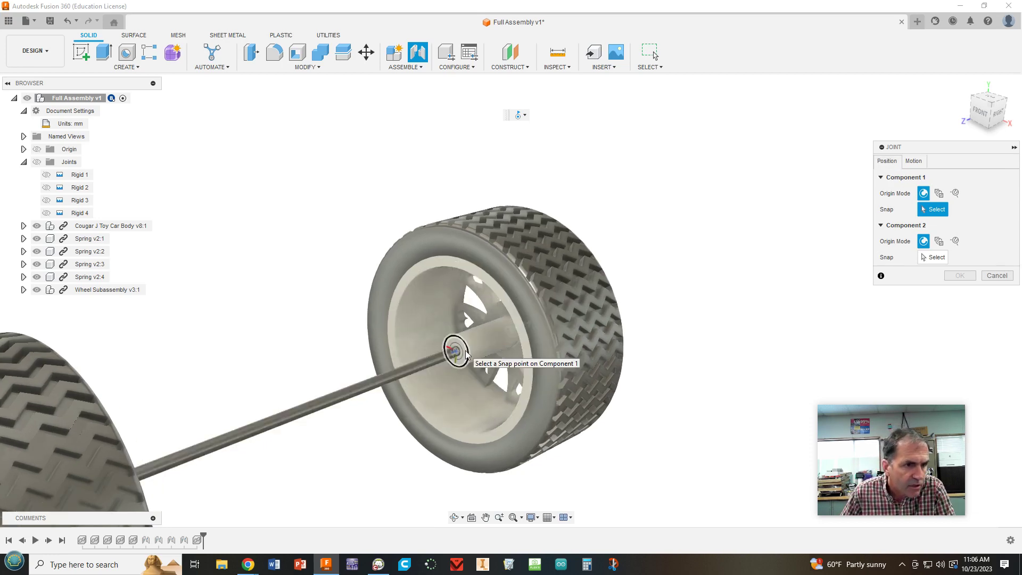
{"action": "left_click", "coordinate": [467, 355]}
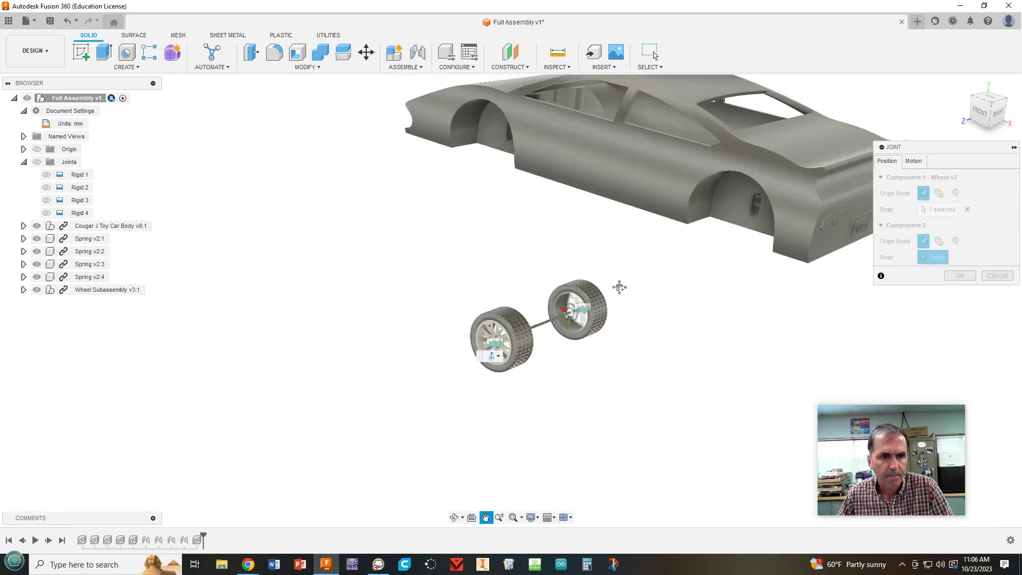
Snap the joint's second point to the car body's axle hole arc, giving a 180.0 deg angle.
{"action": "middle_click_drag", "start_coordinate": [716, 316], "coordinate": [613, 289], "text": "shift"}
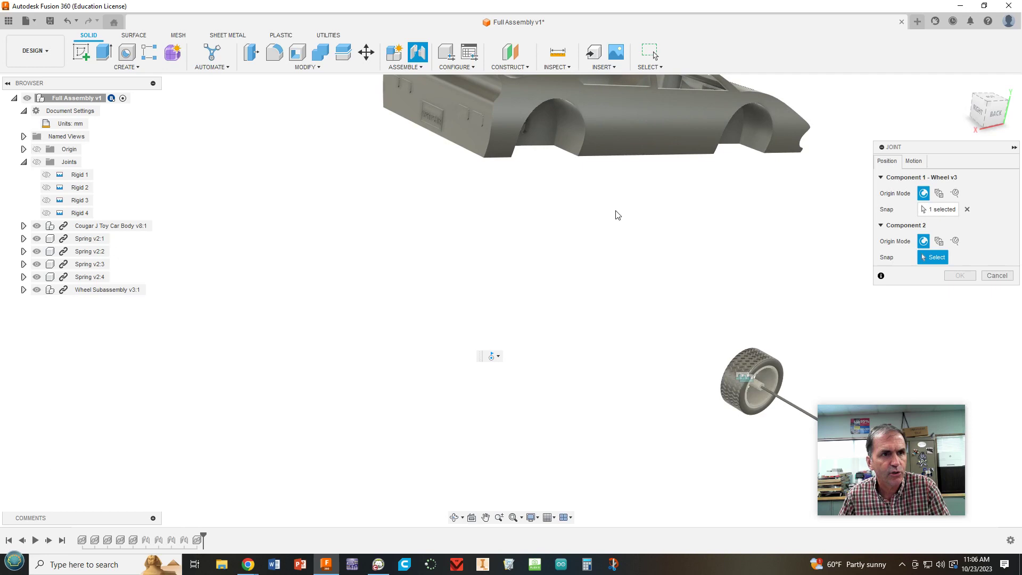
{"action": "middle_click_drag", "start_coordinate": [616, 215], "coordinate": [595, 198], "text": "shift"}
{"action": "scroll", "coordinate": [503, 154], "scroll_direction": "up", "scroll_amount": 10}
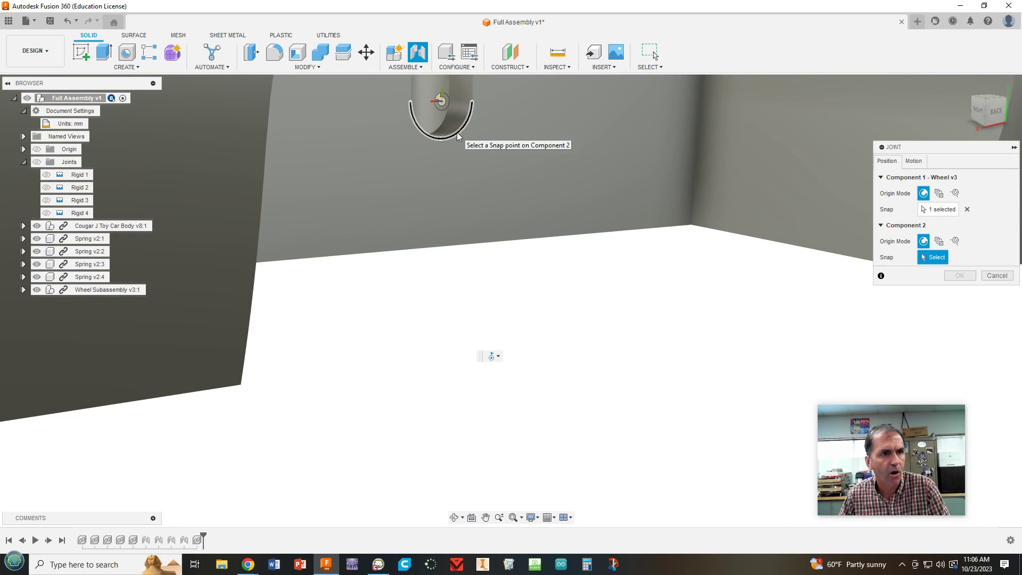
{"action": "left_click", "coordinate": [457, 136]}
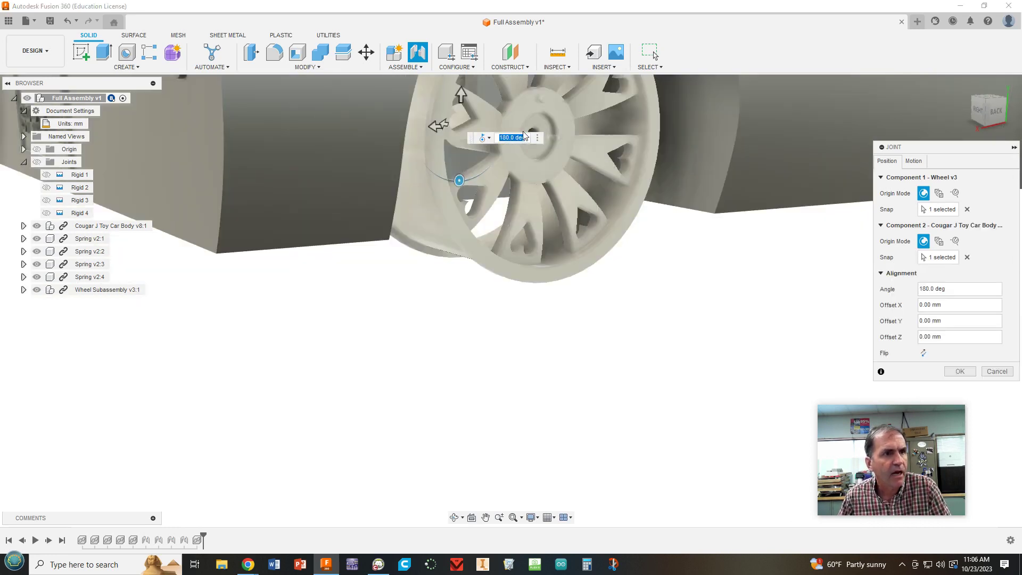
{"action": "middle_click_drag", "start_coordinate": [679, 289], "coordinate": [646, 401], "text": "shift"}
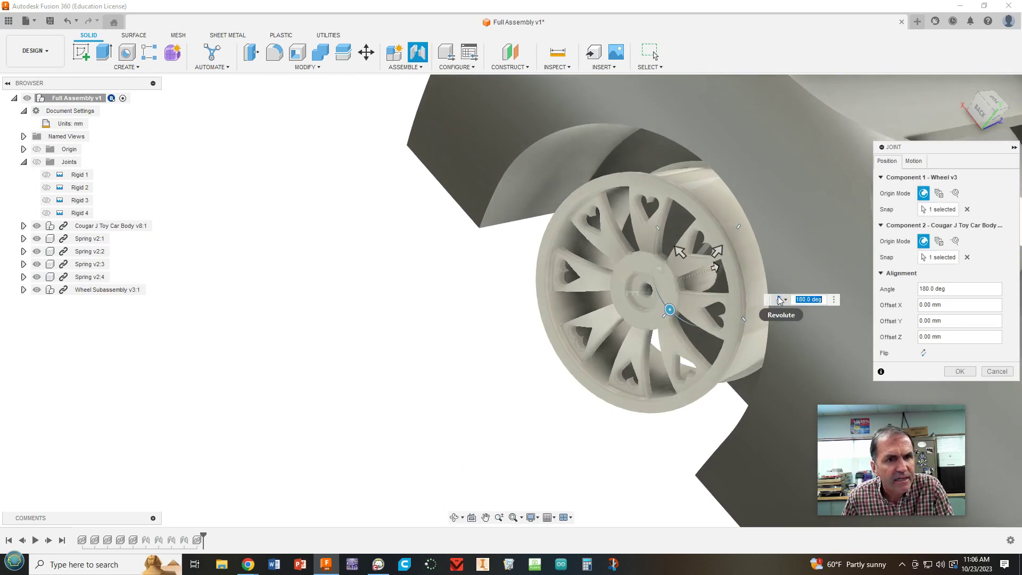
{"action": "mouse_move", "coordinate": [690, 402]}
{"action": "middle_mouse_down", "text": "shift"}
{"action": "mouse_move", "coordinate": [732, 403]}
{"action": "mouse_move", "coordinate": [687, 406]}
{"action": "middle_mouse_up", "text": "shift"}
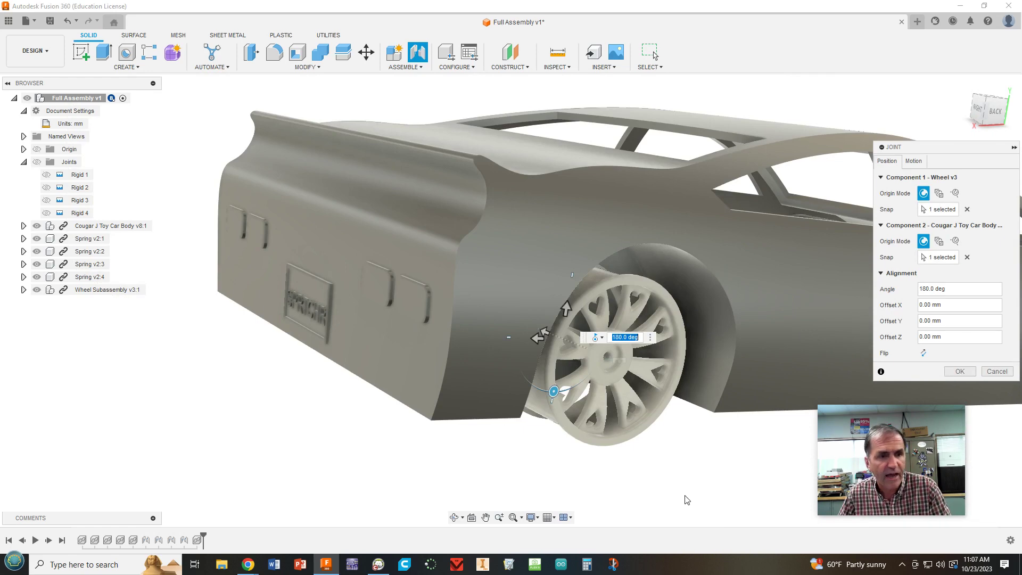
Set the wheel joint's Offset Z to -1.5 mm and finish it as Revolute 7.
{"action": "middle_click_drag", "start_coordinate": [713, 484], "coordinate": [729, 450], "text": "shift"}
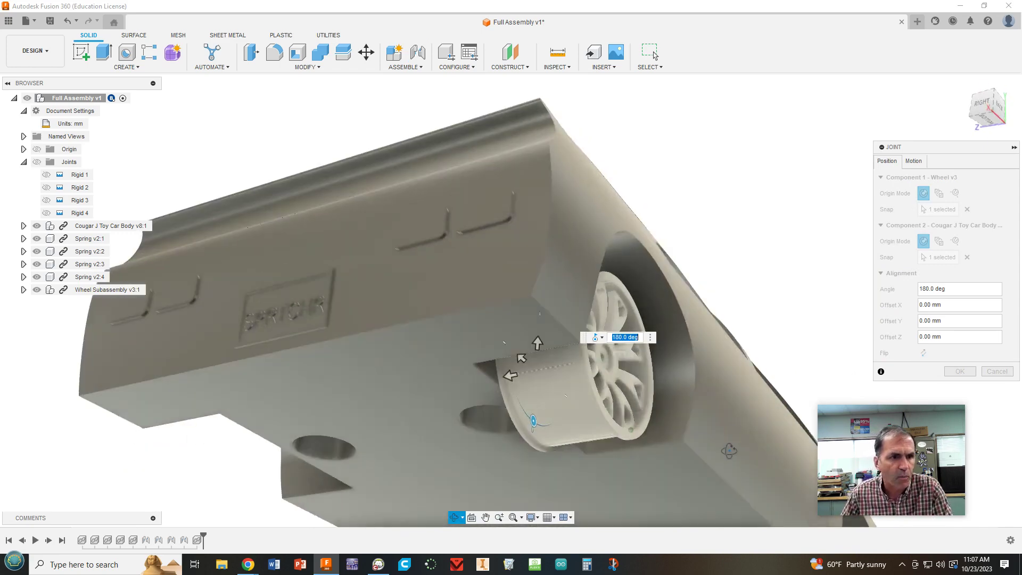
{"action": "left_click_drag", "start_coordinate": [508, 376], "coordinate": [569, 365]}
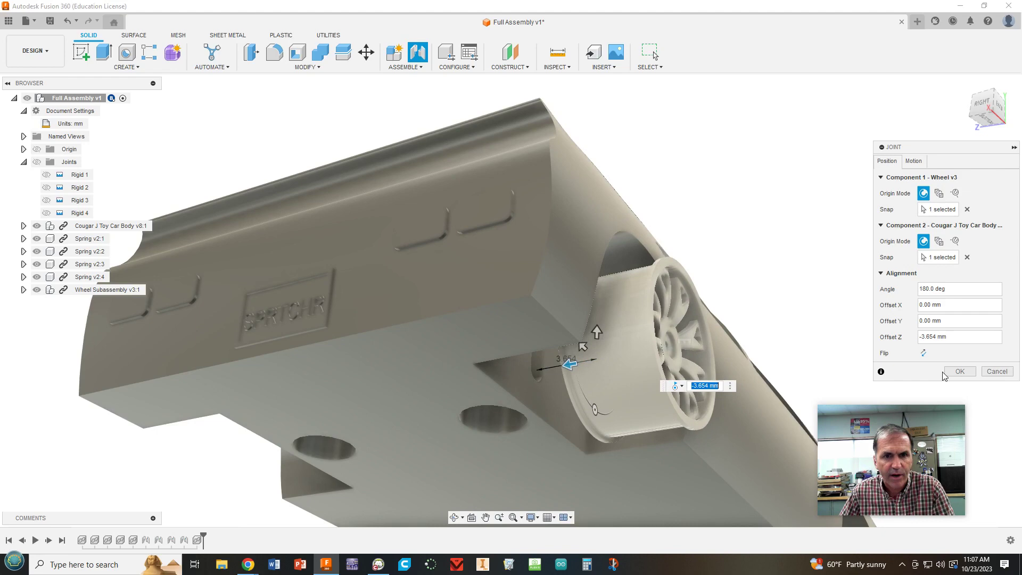
{"action": "left_click", "coordinate": [935, 336]}
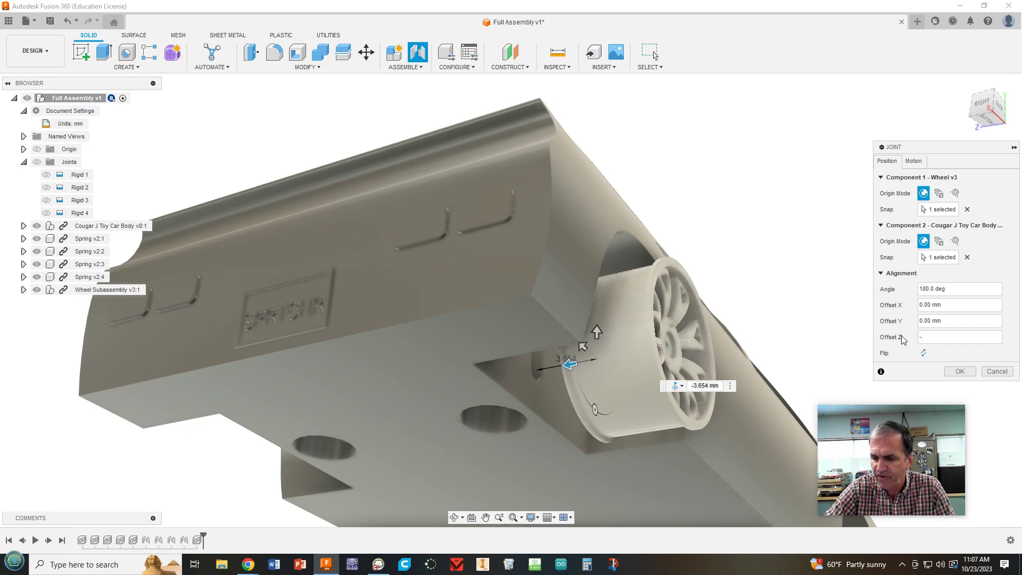
{"action": "type", "text": "-1.5"}
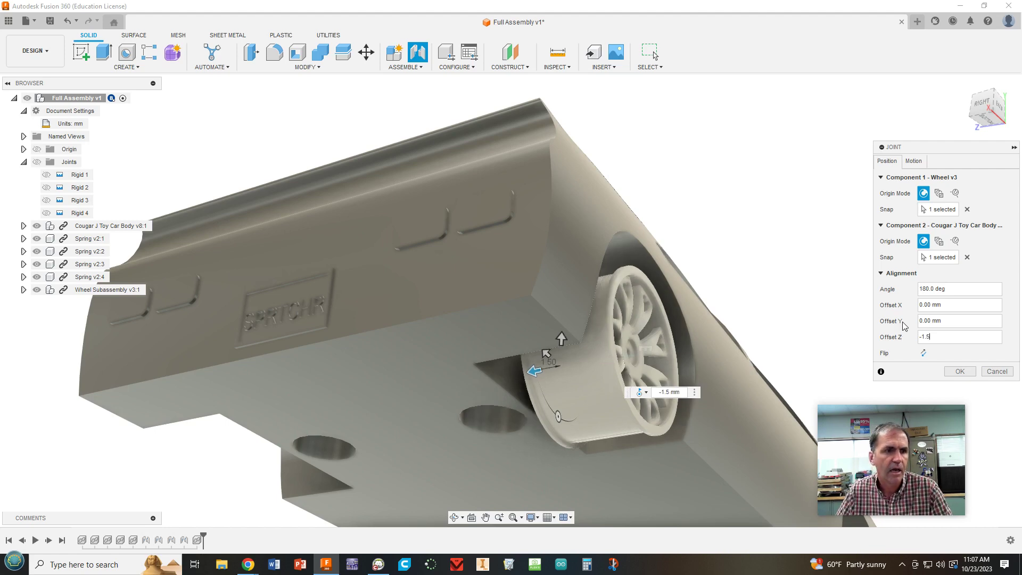
{"action": "scroll", "coordinate": [810, 387], "scroll_direction": "down", "scroll_amount": 2}
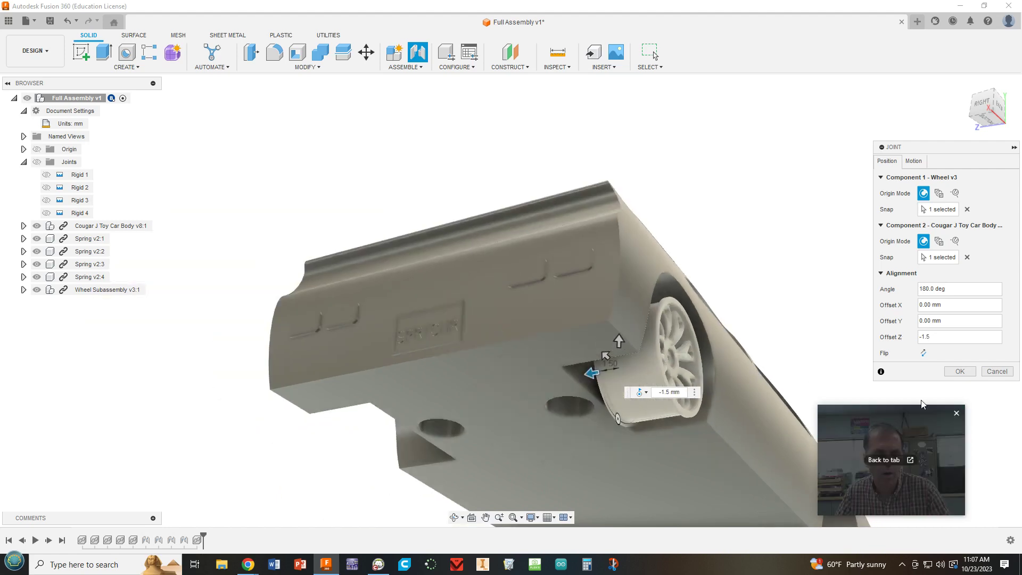
{"action": "left_click", "coordinate": [961, 372]}
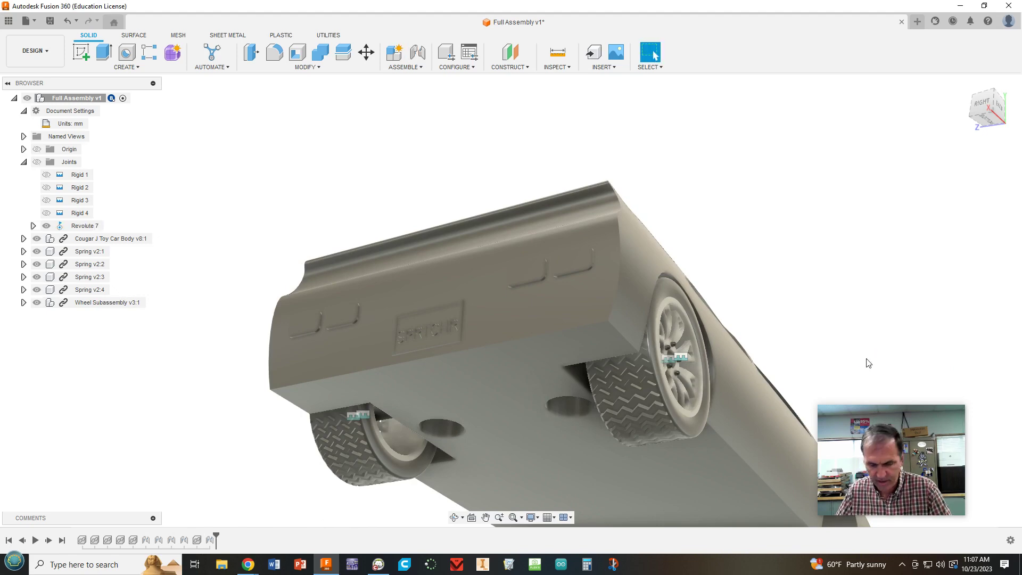
{"action": "middle_click_drag", "start_coordinate": [767, 328], "coordinate": [582, 174], "text": "shift"}
{"action": "key", "text": "Escape"}
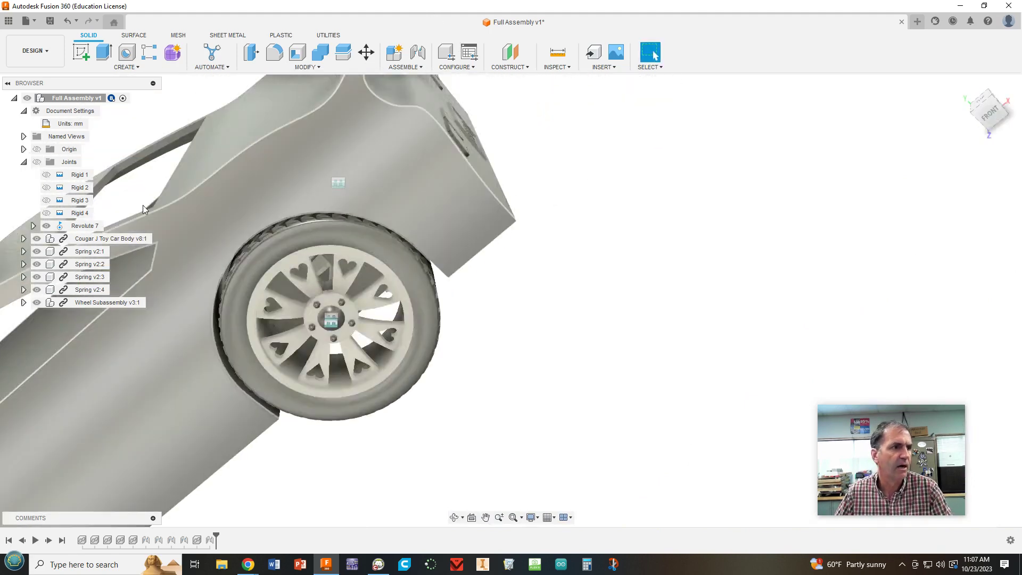
{"action": "left_click", "coordinate": [25, 162]}
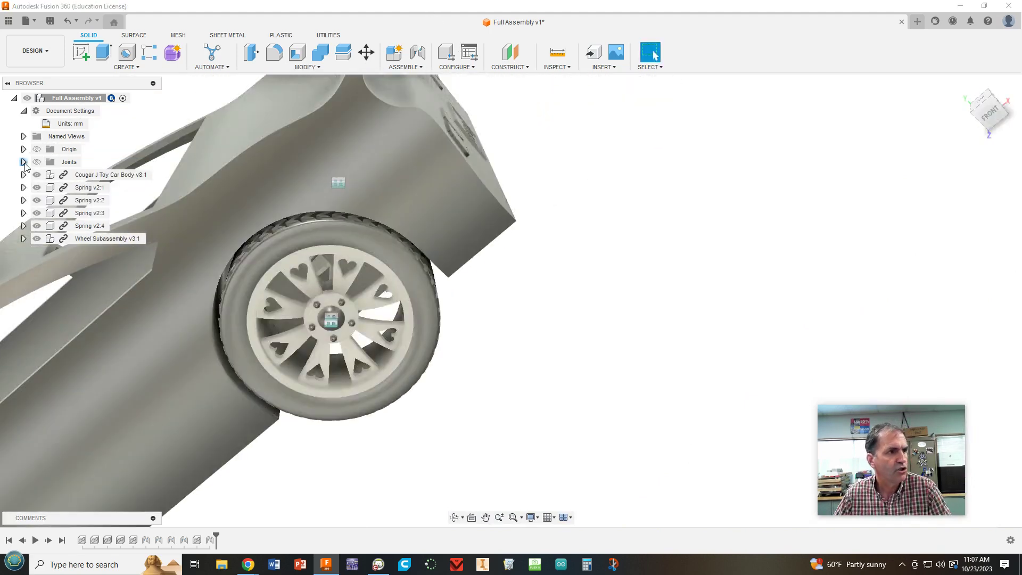
{"action": "left_click", "coordinate": [24, 162]}
{"action": "left_click", "coordinate": [80, 226]}
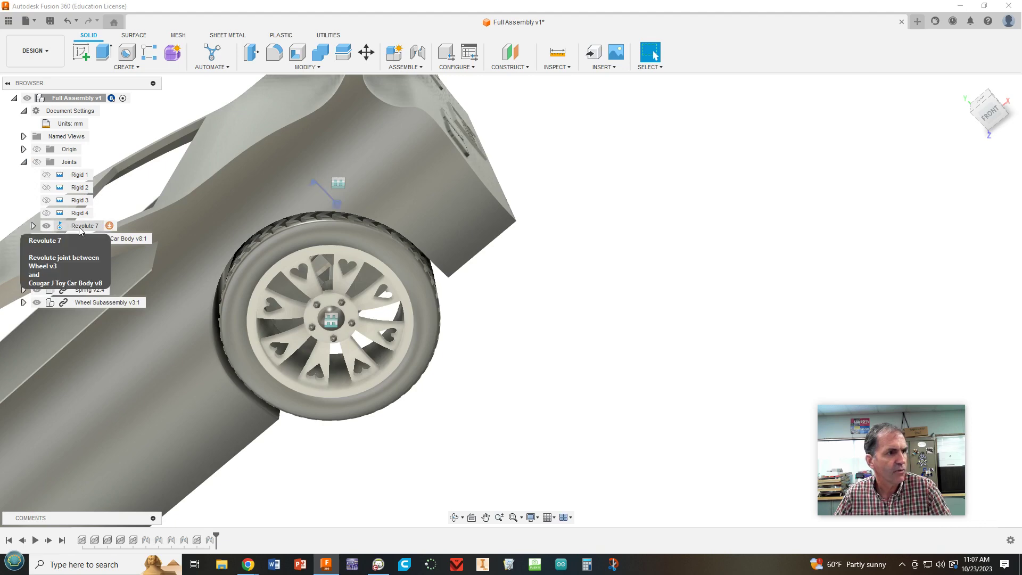
{"action": "right_click", "coordinate": [79, 227]}
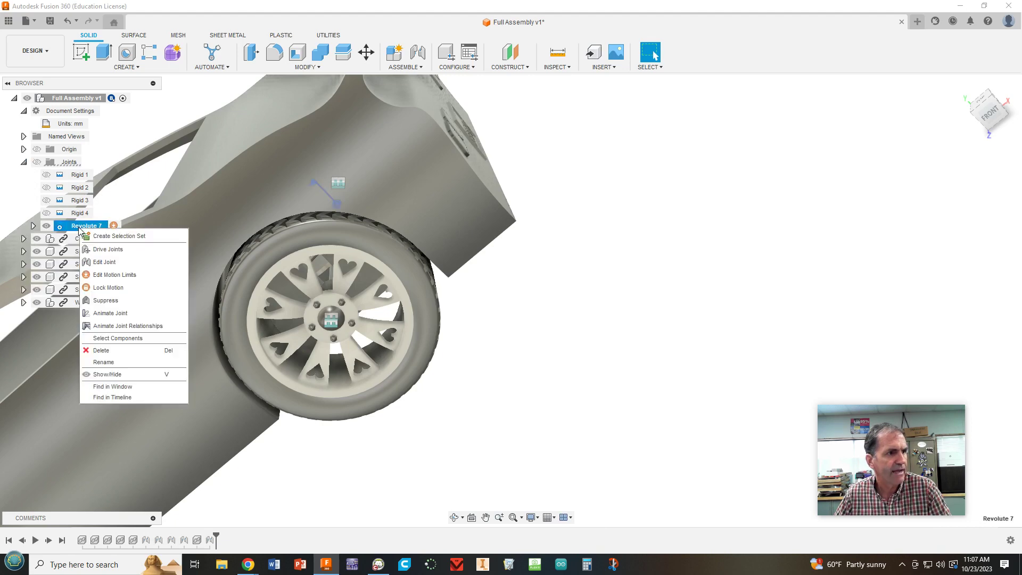
{"action": "left_click", "coordinate": [113, 328]}
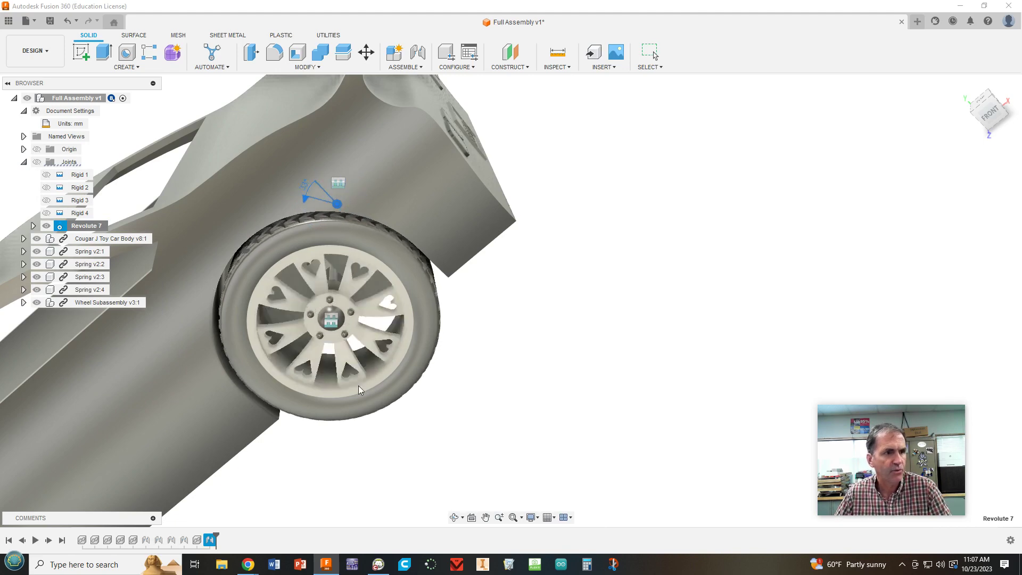
{"action": "scroll", "coordinate": [358, 388], "scroll_direction": "down", "scroll_amount": 3}
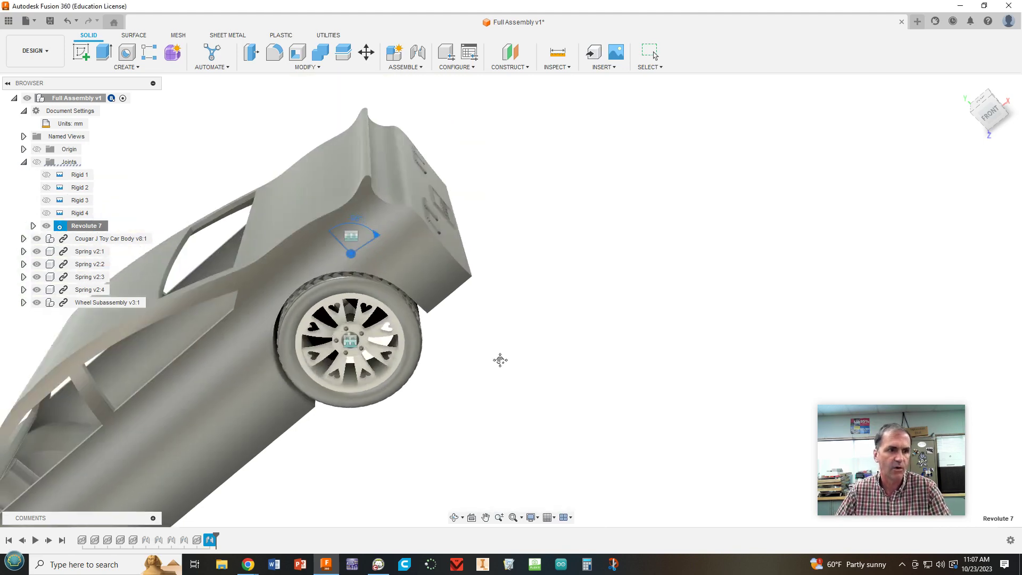
{"action": "middle_click_drag", "start_coordinate": [497, 359], "coordinate": [559, 352]}
{"action": "scroll", "coordinate": [585, 322], "scroll_direction": "up", "scroll_amount": 3}
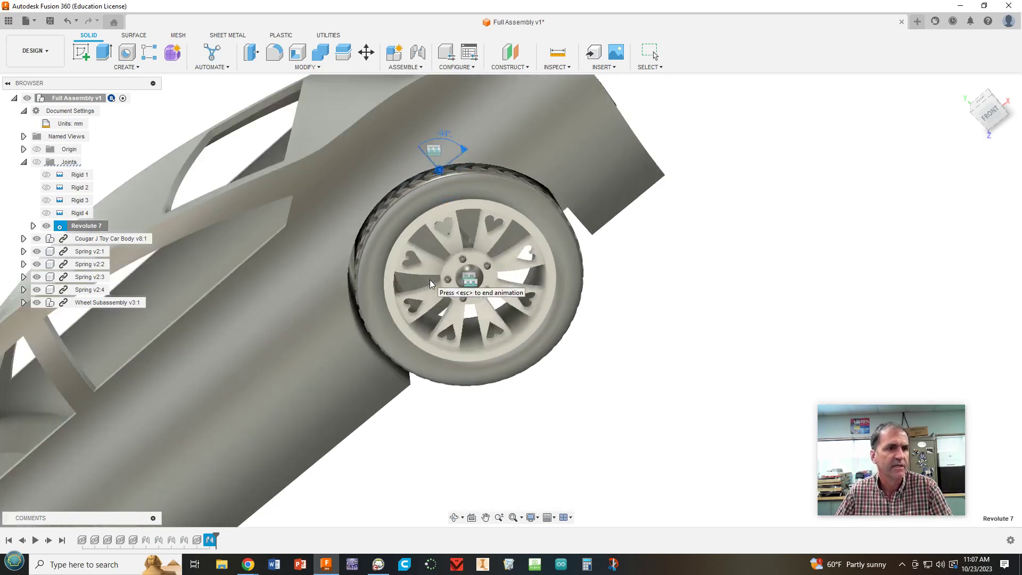
{"action": "left_click", "coordinate": [737, 423]}
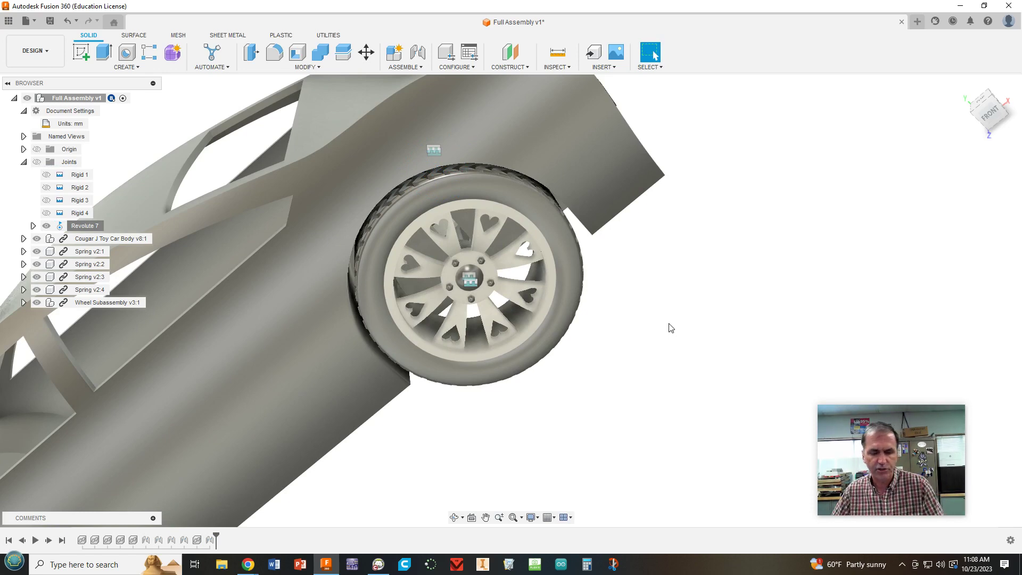
{"action": "scroll", "coordinate": [669, 317], "scroll_direction": "down", "scroll_amount": 5}
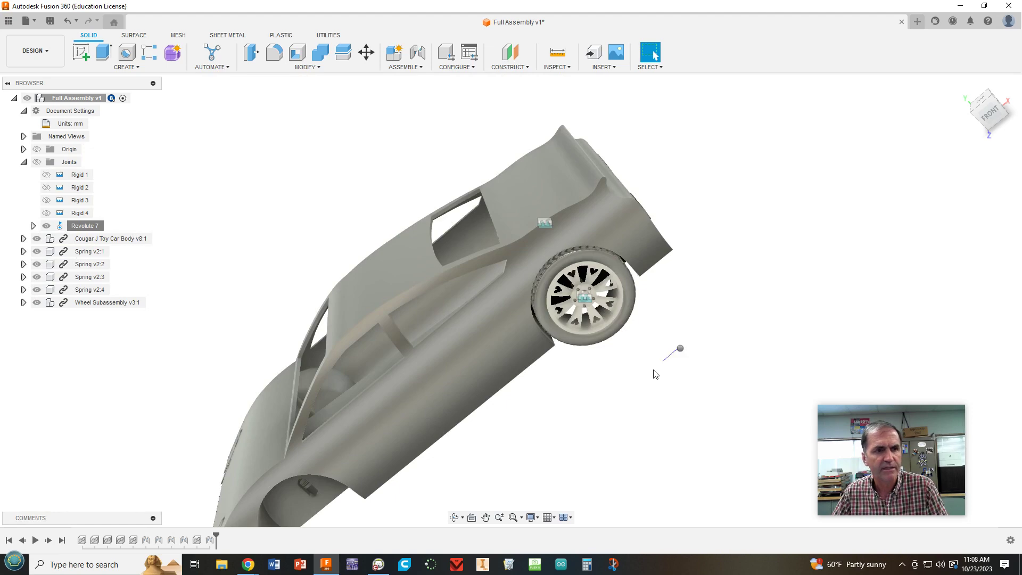
{"action": "right_click_drag", "start_coordinate": [680, 348], "coordinate": [650, 368]}
{"action": "key", "text": "Escape"}
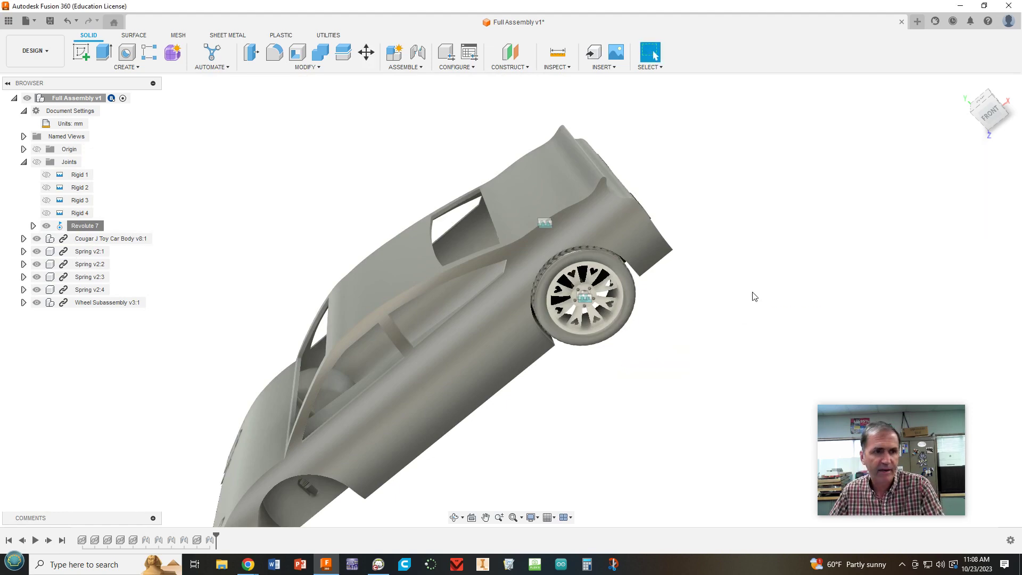
{"action": "middle_click_drag", "start_coordinate": [725, 348], "coordinate": [836, 220], "text": "shift"}
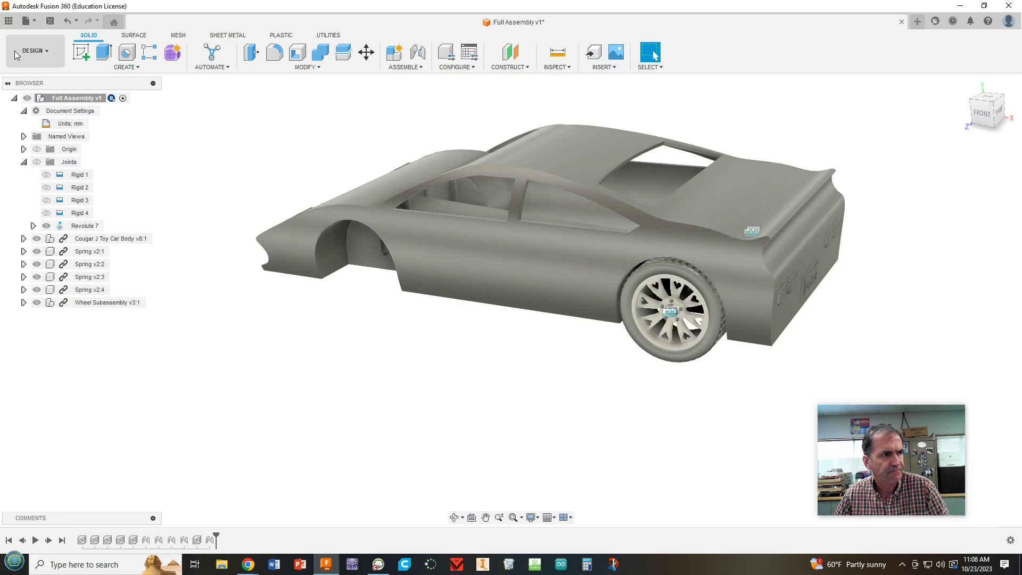
Insert another Wheel Subassembly from the Data Panel and move it -33.042 mm along Y.
{"action": "left_click", "coordinate": [8, 22]}
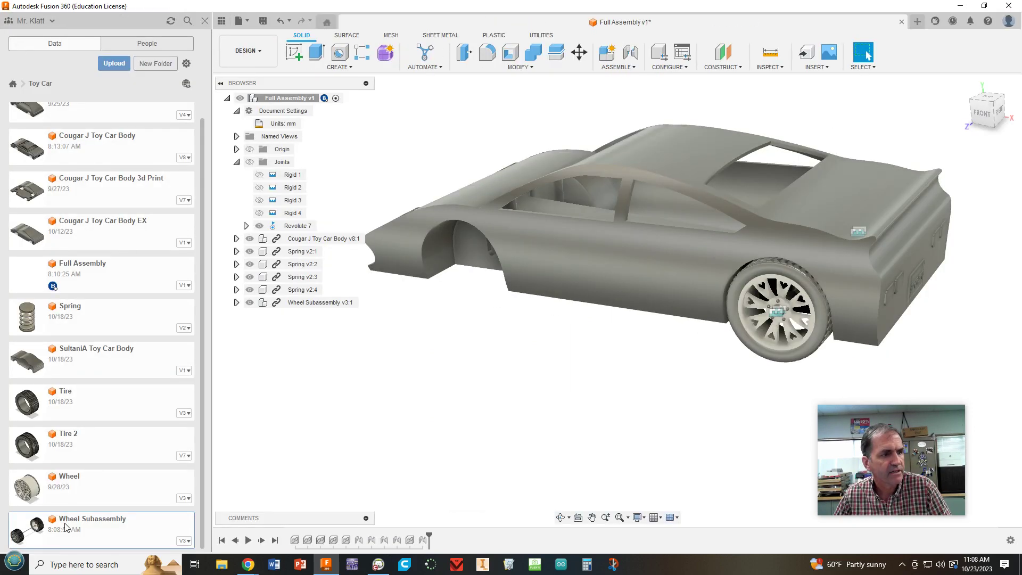
{"action": "left_click_drag", "start_coordinate": [172, 520], "coordinate": [414, 393]}
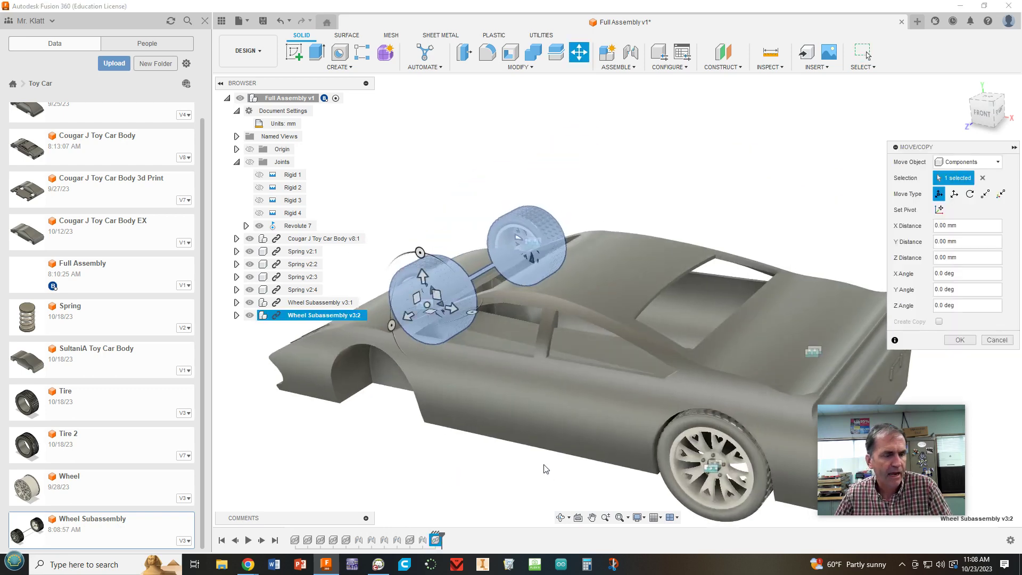
{"action": "middle_click_drag", "start_coordinate": [593, 473], "coordinate": [662, 393]}
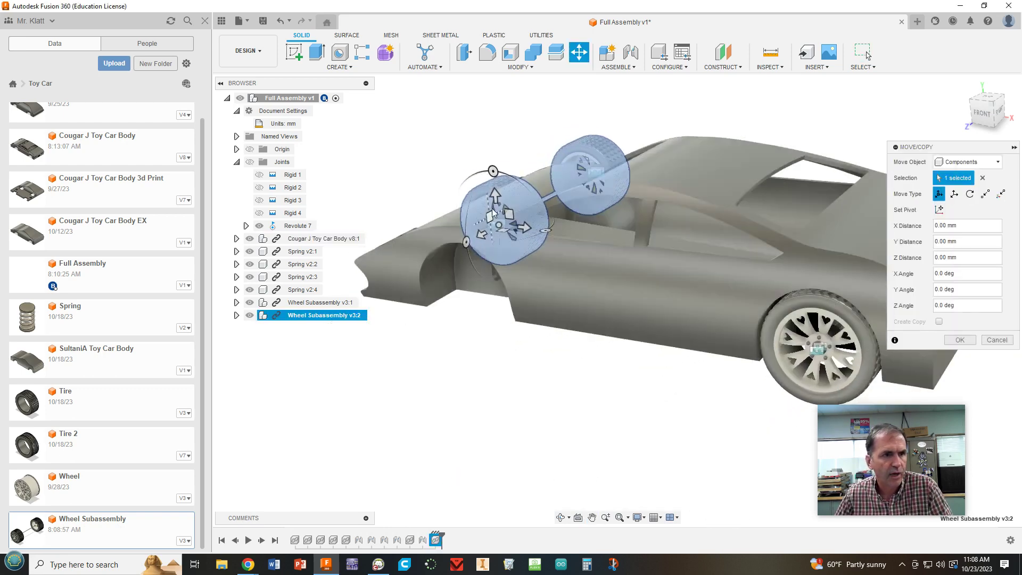
{"action": "left_click_drag", "start_coordinate": [495, 196], "coordinate": [516, 400]}
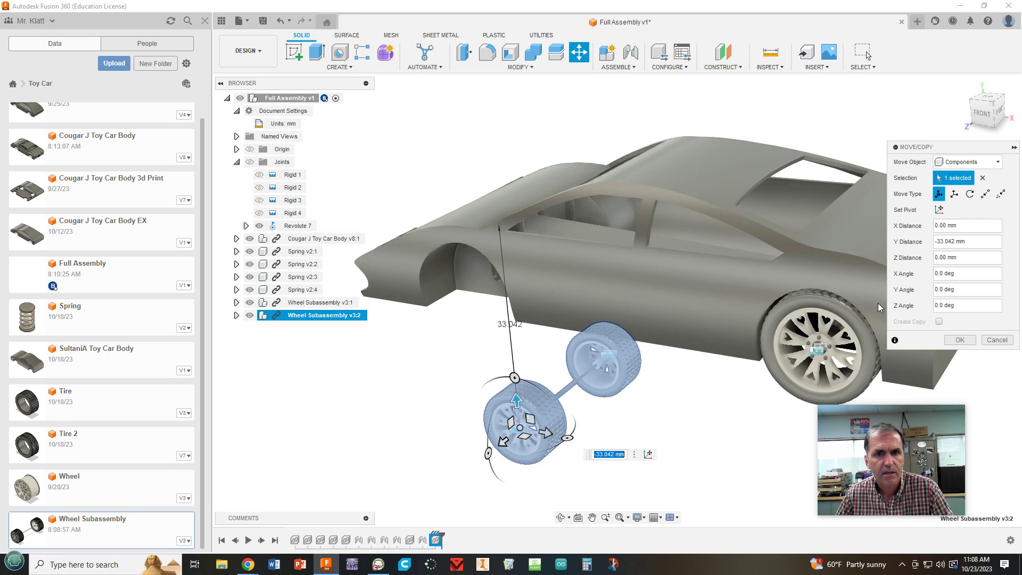
{"action": "left_click", "coordinate": [959, 340]}
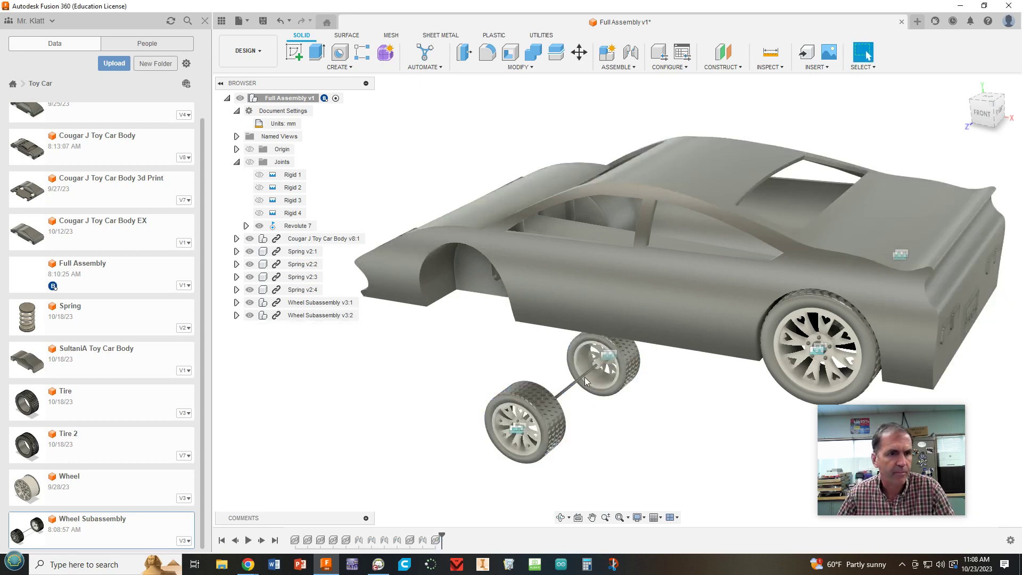
Create a Revolute joint from the second wheel's hub centre to the car body's wheel arch.
{"action": "left_click", "coordinate": [630, 53]}
{"action": "left_click", "coordinate": [912, 161]}
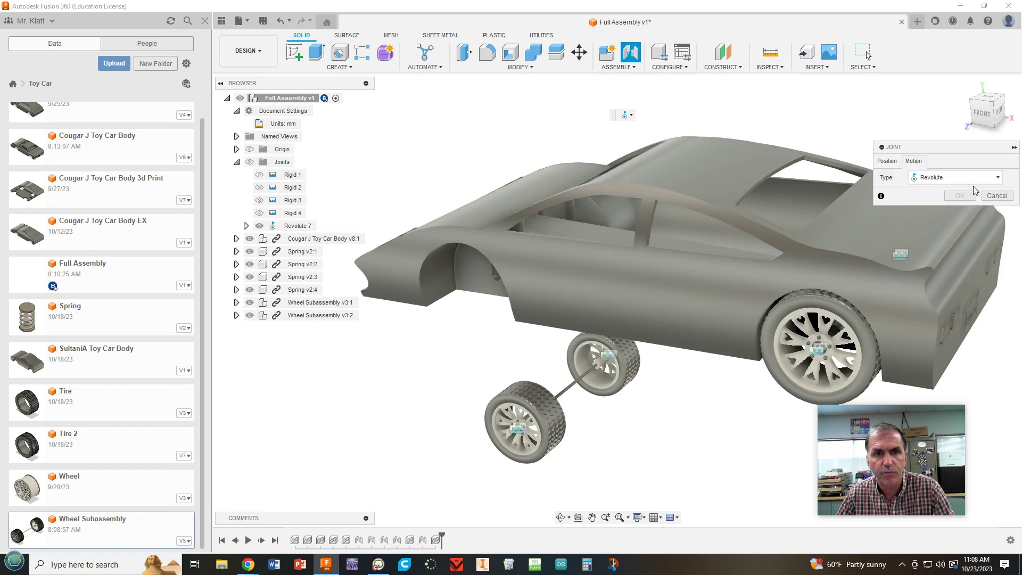
{"action": "left_click", "coordinate": [887, 160]}
{"action": "scroll", "coordinate": [586, 411], "scroll_direction": "up", "scroll_amount": 5}
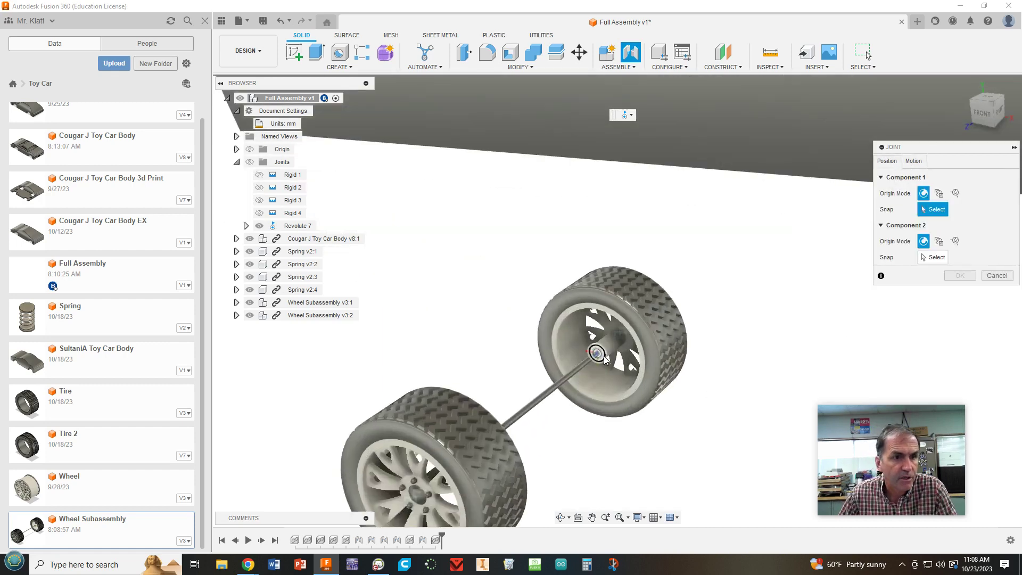
{"action": "left_click", "coordinate": [597, 352]}
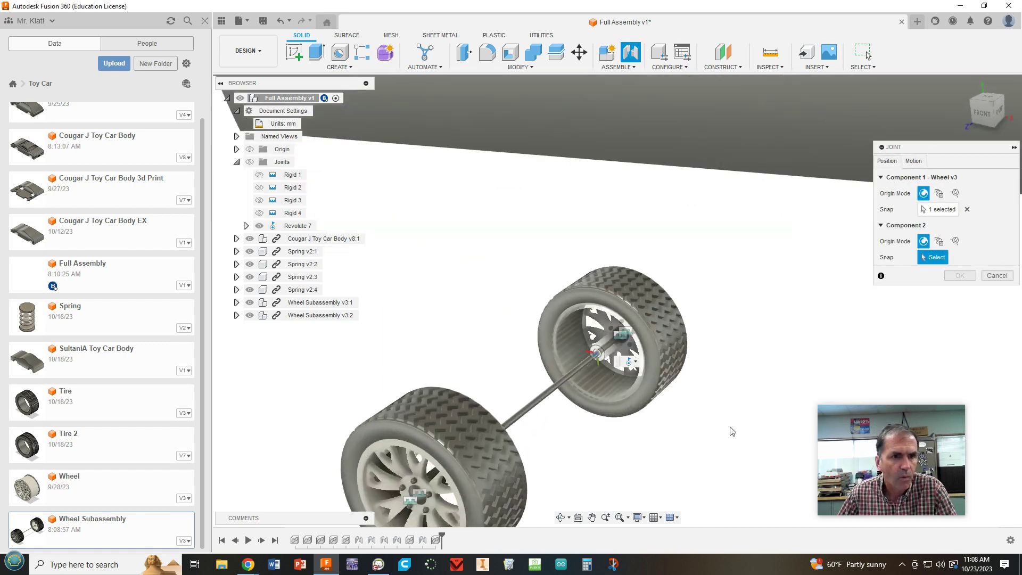
{"action": "scroll", "coordinate": [729, 415], "scroll_direction": "down", "scroll_amount": 5}
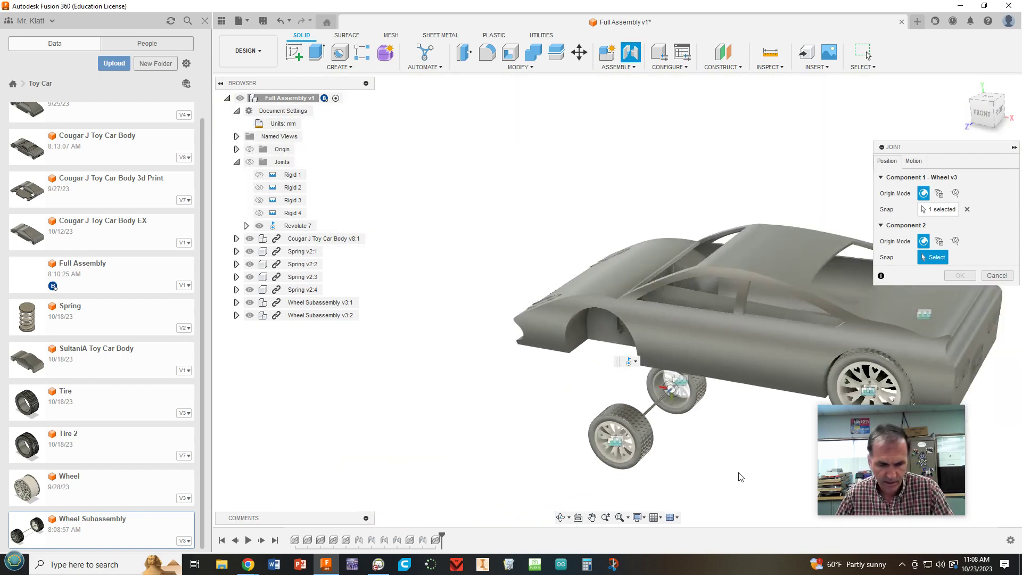
{"action": "middle_click_drag", "start_coordinate": [739, 476], "coordinate": [630, 361], "text": "shift"}
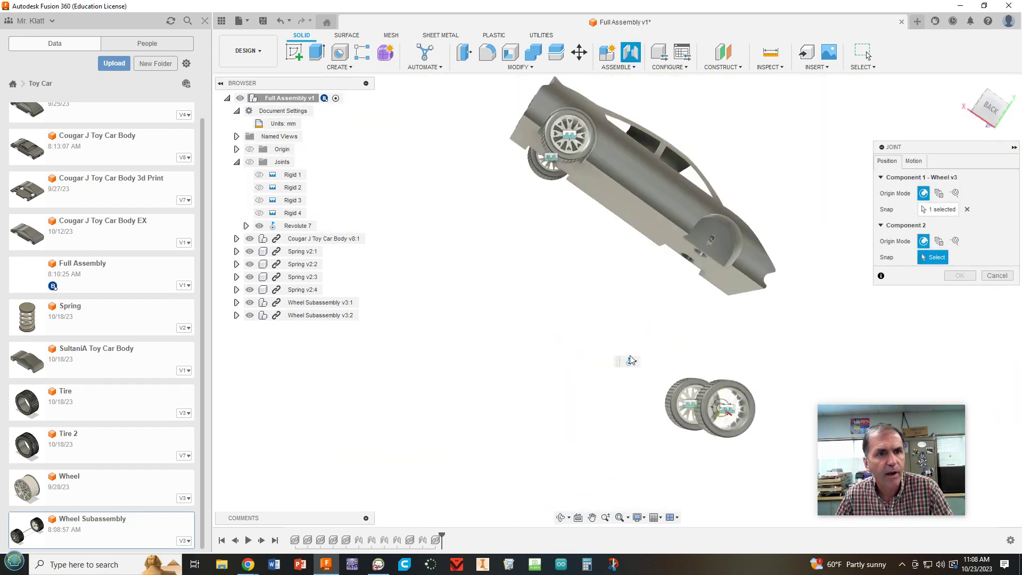
{"action": "scroll", "coordinate": [713, 245], "scroll_direction": "up", "scroll_amount": 5}
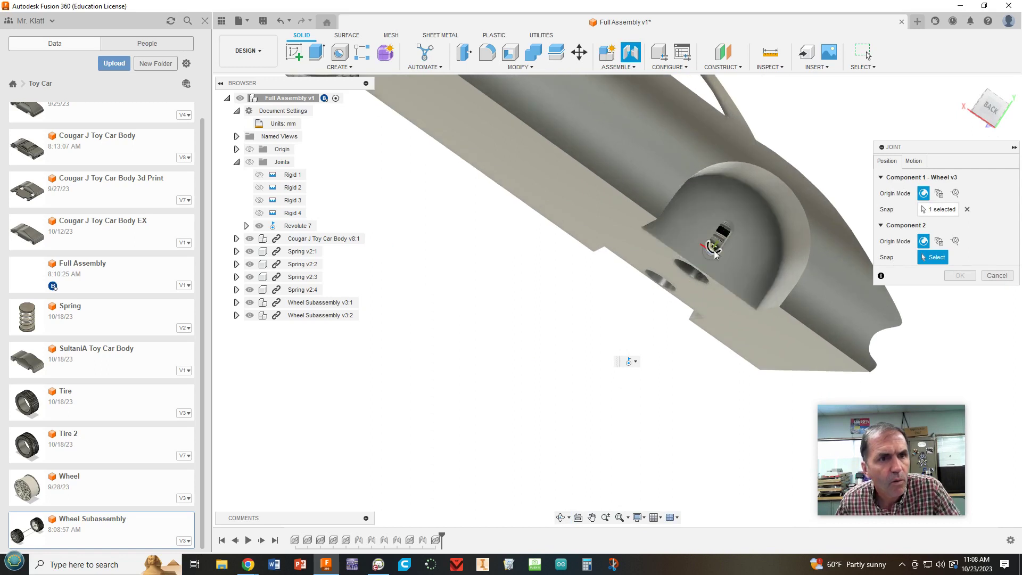
{"action": "left_click", "coordinate": [714, 254]}
{"action": "left_click", "coordinate": [960, 371]}
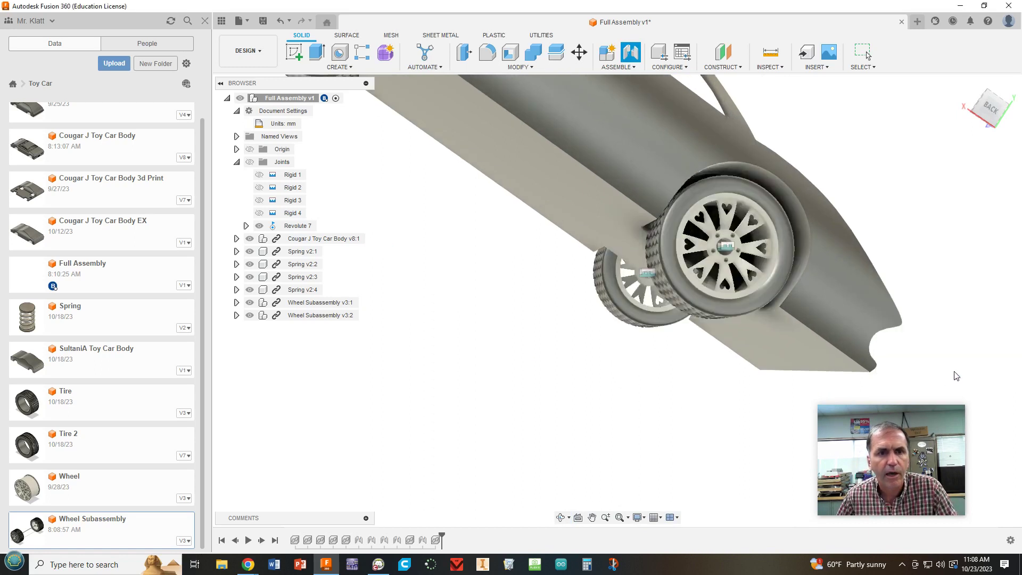
Edit the Revolute 8 joint to apply a -1.5 Z offset.
{"action": "scroll", "coordinate": [644, 411], "scroll_direction": "down", "scroll_amount": 8}
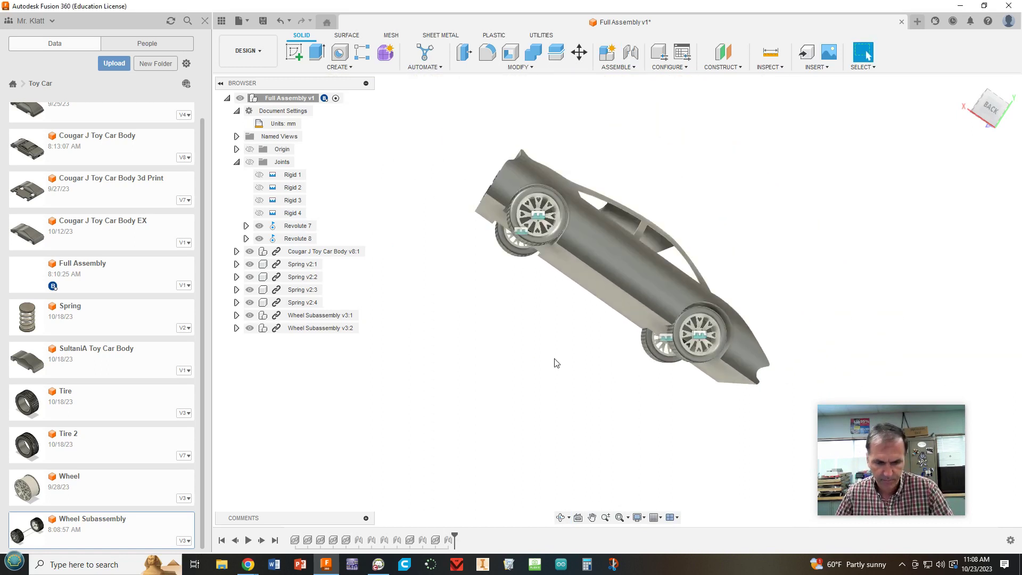
{"action": "middle_click_drag", "start_coordinate": [556, 363], "coordinate": [614, 409], "text": "shift"}
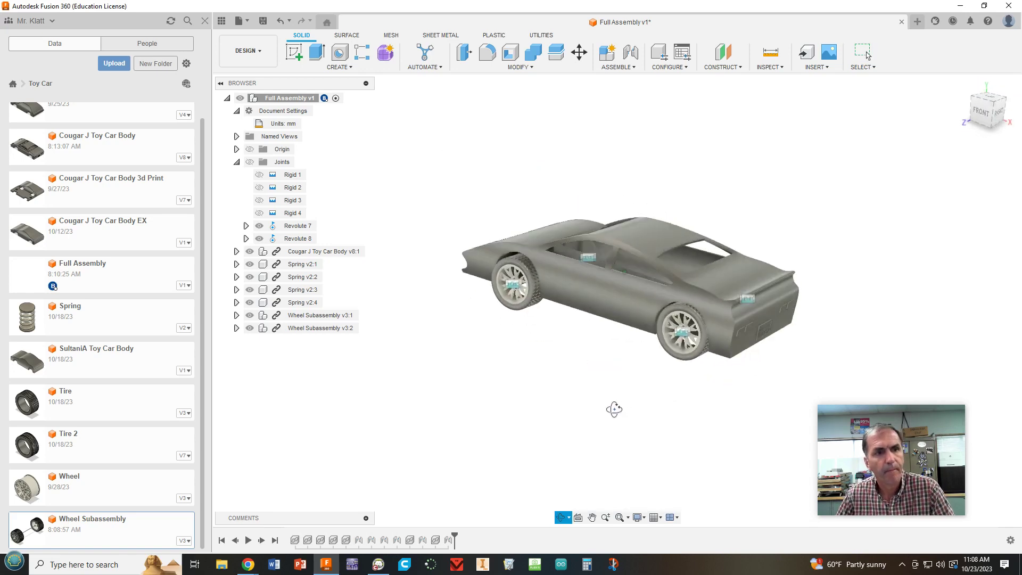
{"action": "scroll", "coordinate": [662, 332], "scroll_direction": "up", "scroll_amount": 3}
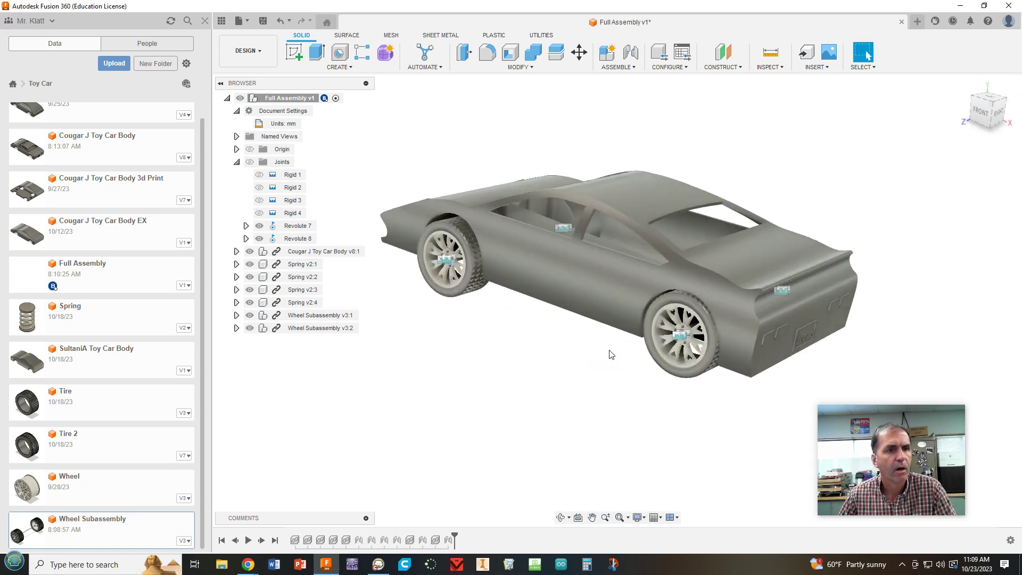
{"action": "scroll", "coordinate": [580, 357], "scroll_direction": "up", "scroll_amount": 2}
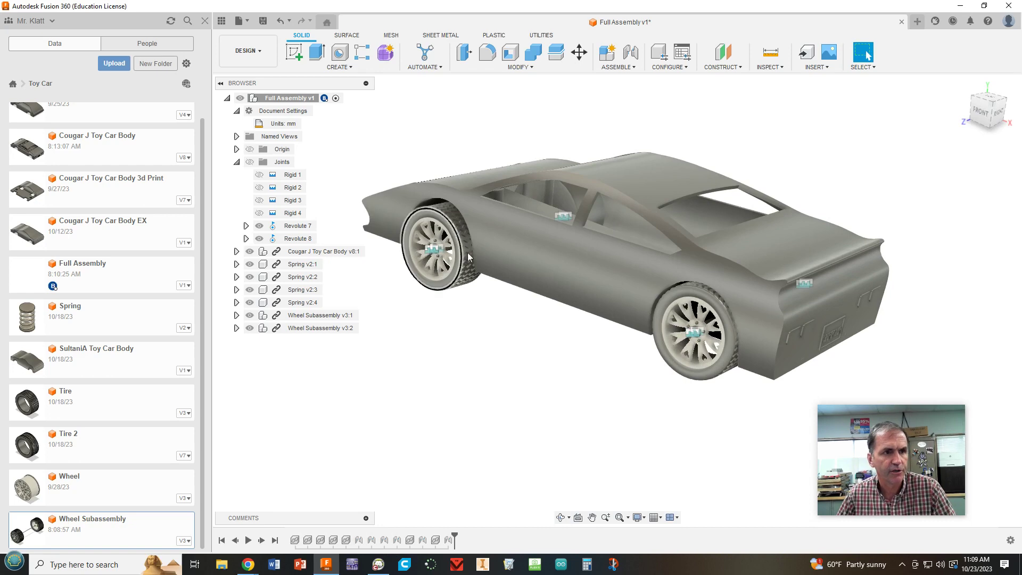
{"action": "middle_click_drag", "start_coordinate": [541, 314], "coordinate": [550, 241], "text": "shift"}
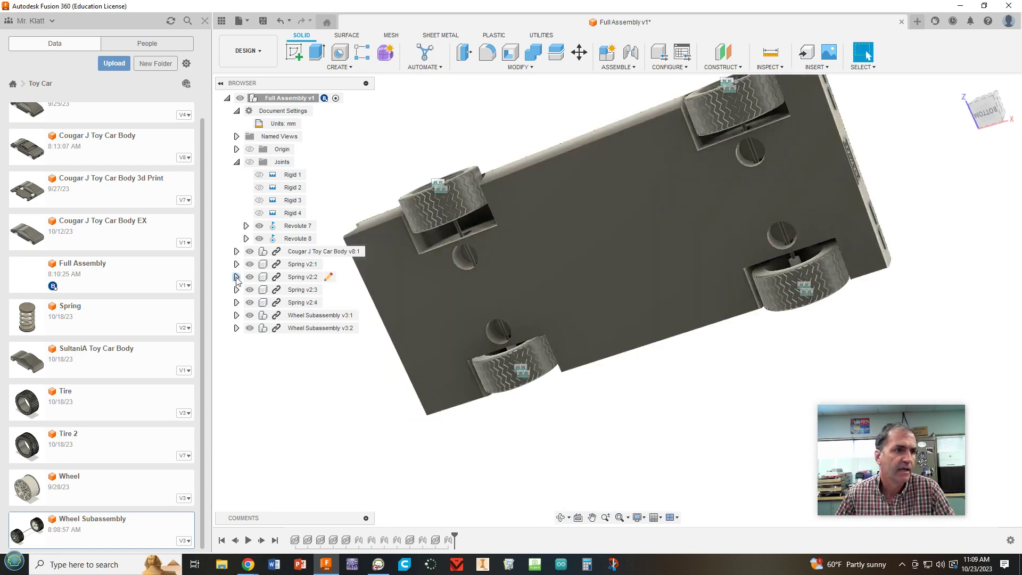
{"action": "right_click", "coordinate": [287, 241]}
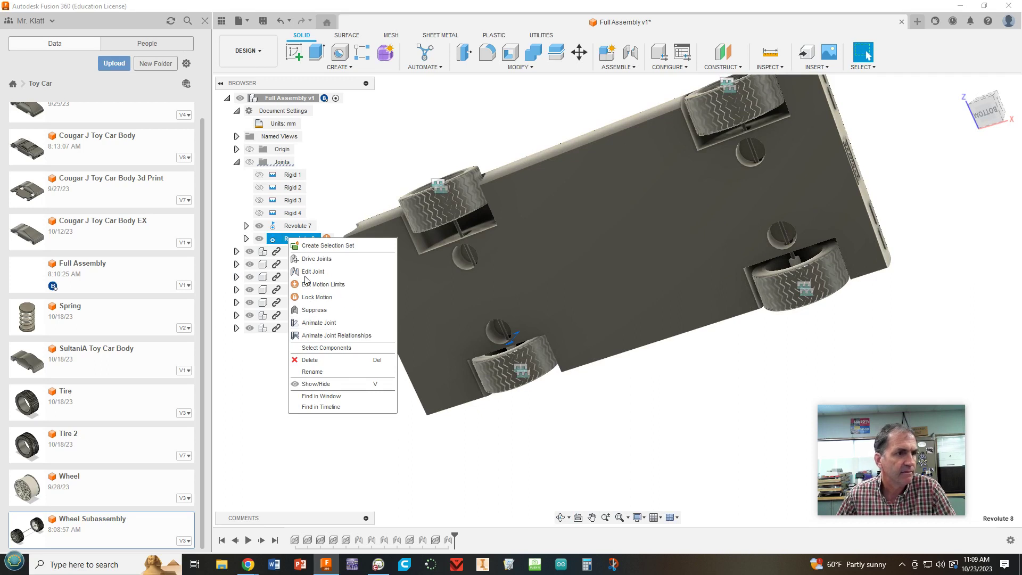
{"action": "left_click", "coordinate": [307, 272]}
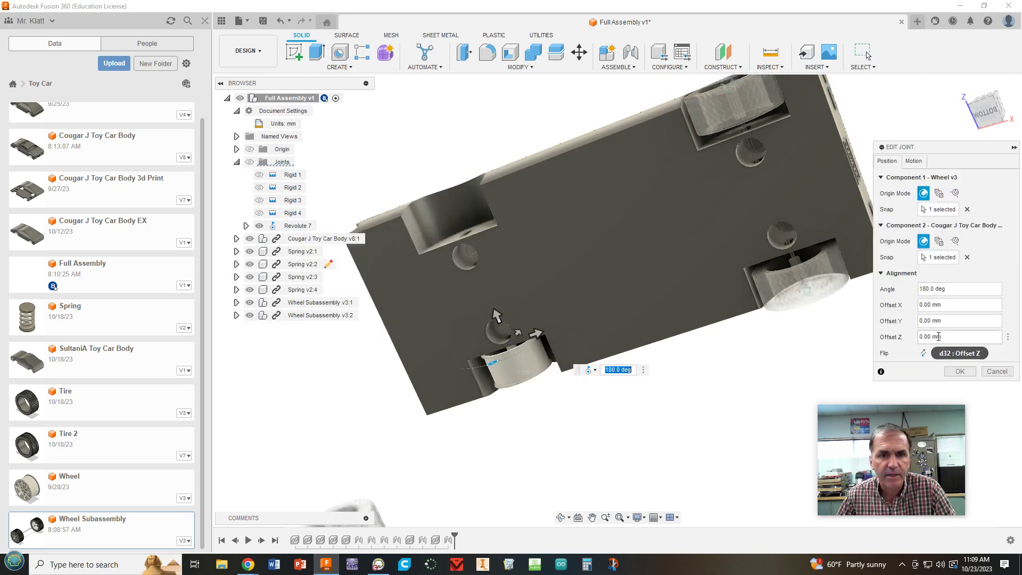
{"action": "left_click", "coordinate": [947, 337]}
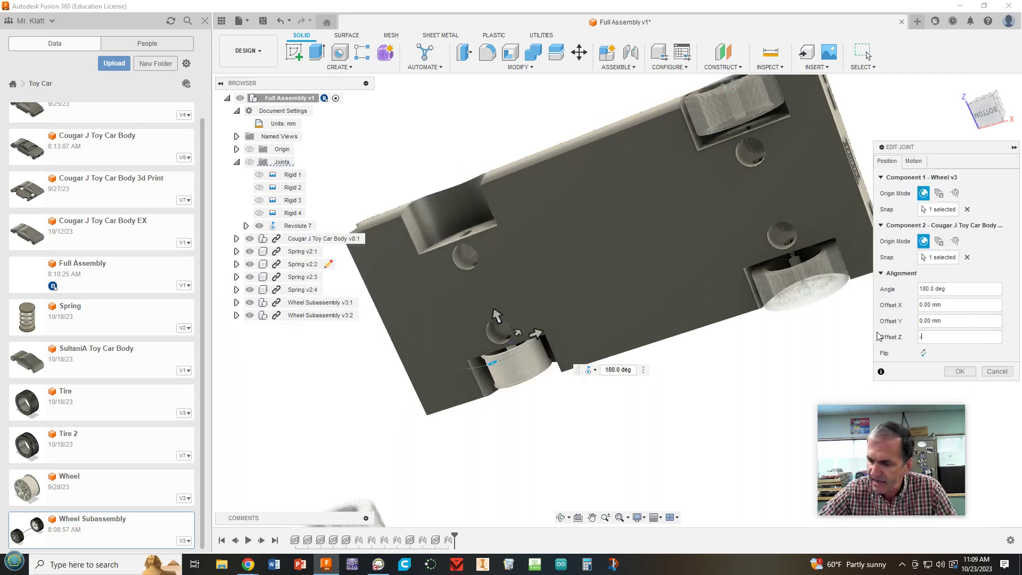
{"action": "key", "text": "Return"}
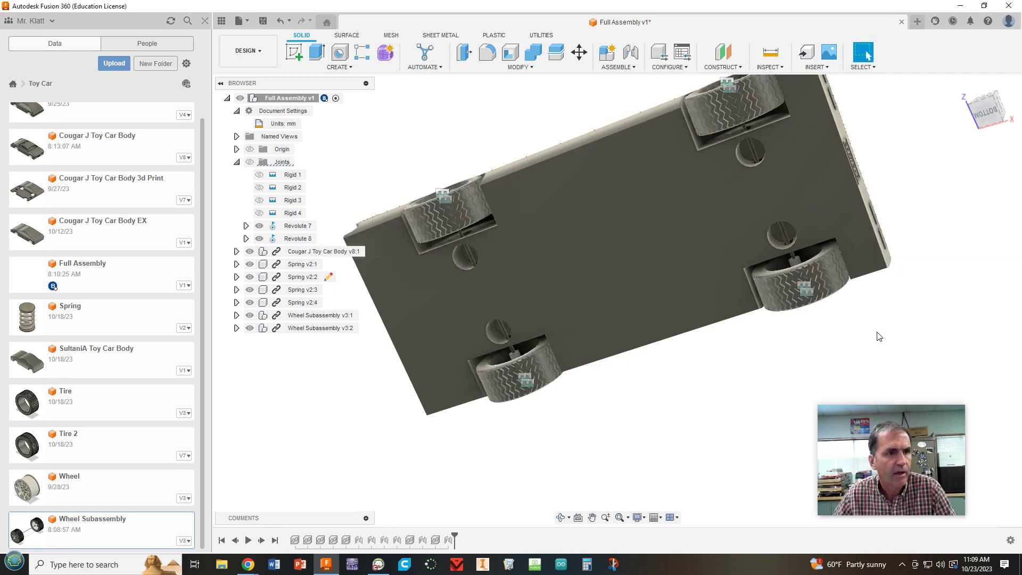
Preview Revolute 8 with Animate Joint Relationships, then stop the animation.
{"action": "middle_click_drag", "start_coordinate": [878, 290], "coordinate": [876, 388], "text": "shift"}
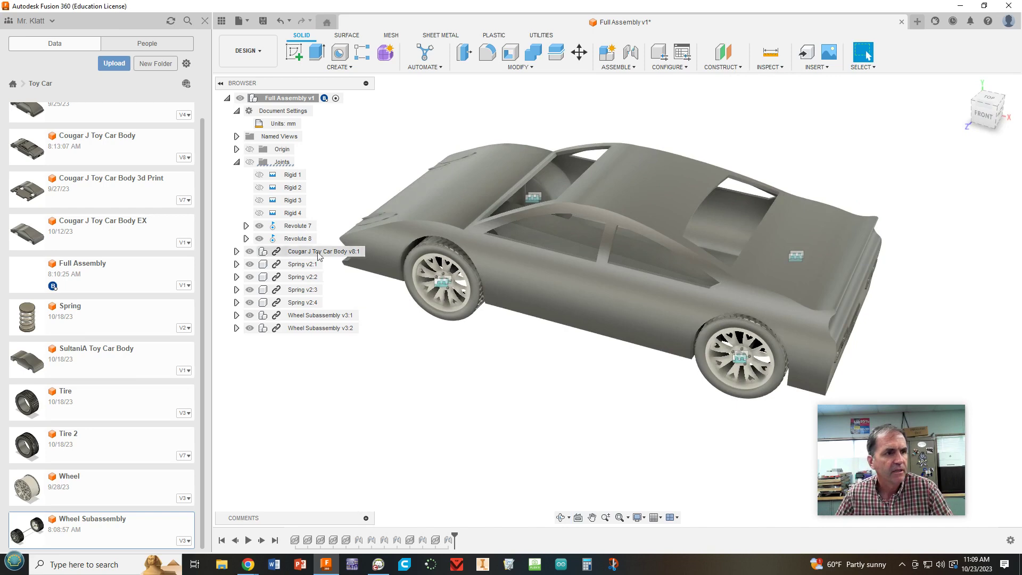
{"action": "right_click", "coordinate": [304, 241]}
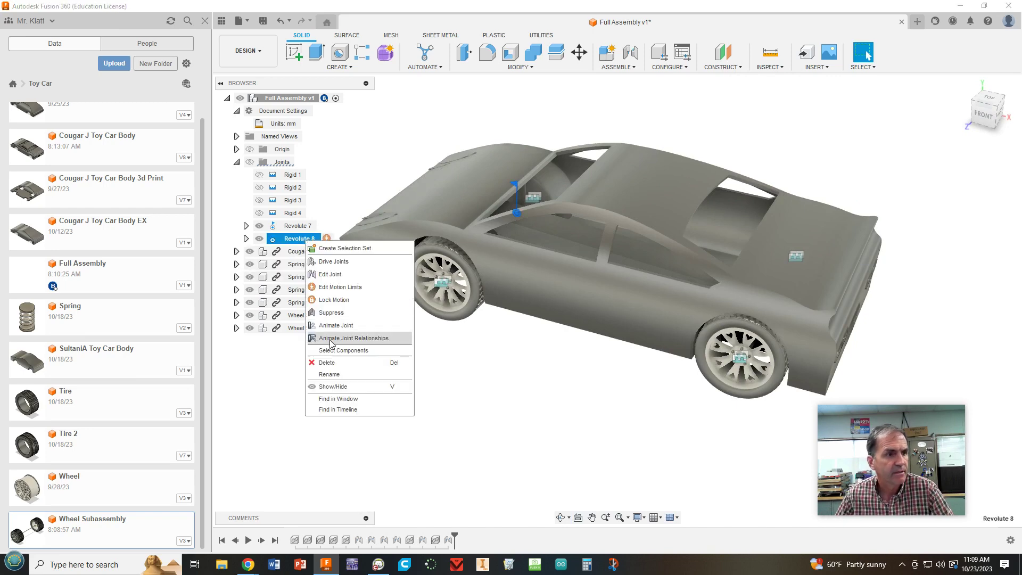
{"action": "left_click", "coordinate": [335, 338]}
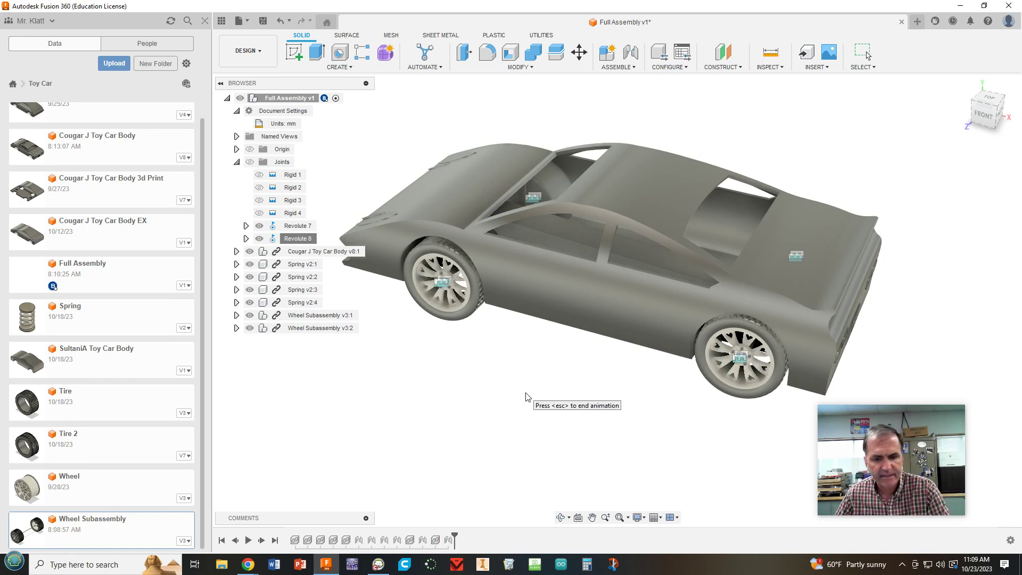
{"action": "key", "text": "Escape"}
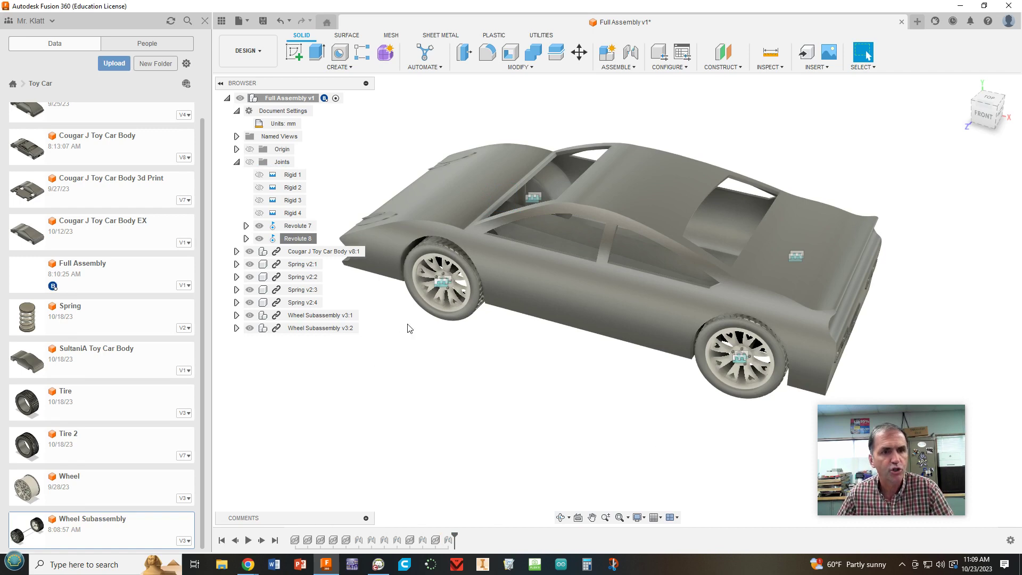
Create a Motion Link between Revolute 7 and Revolute 8, 360 deg each.
{"action": "left_click", "coordinate": [614, 69]}
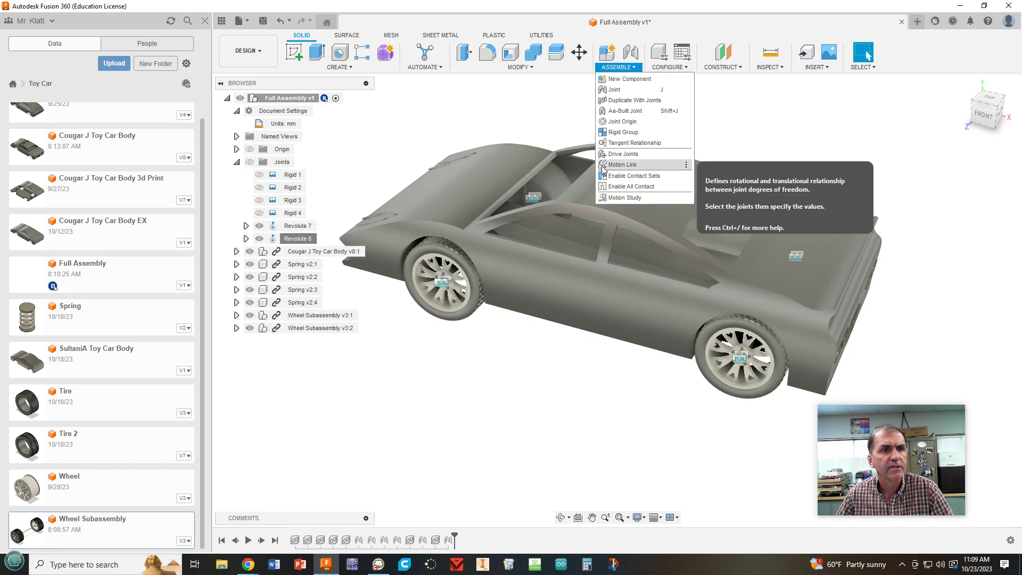
{"action": "left_click", "coordinate": [621, 164]}
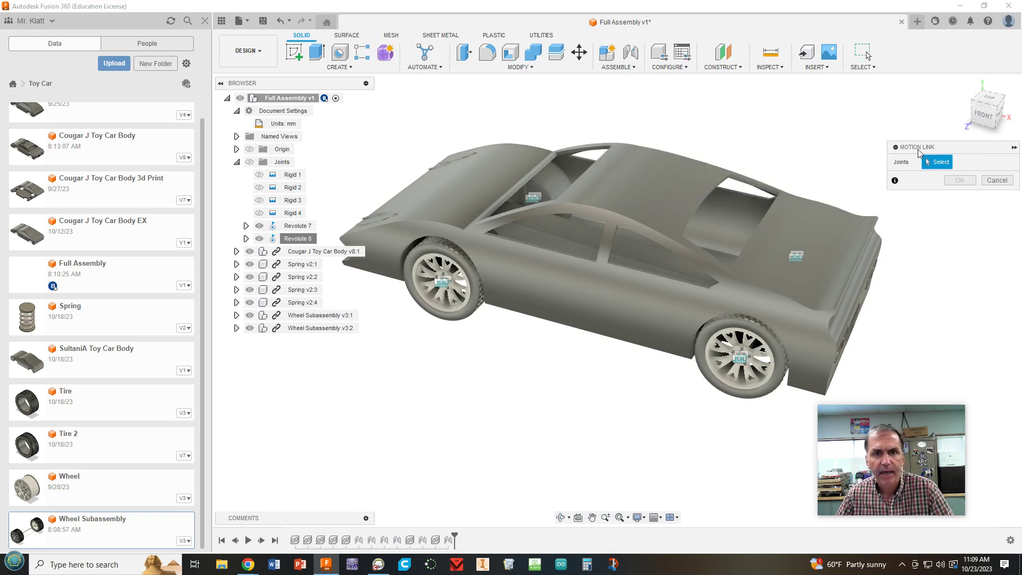
{"action": "left_click", "coordinate": [294, 227]}
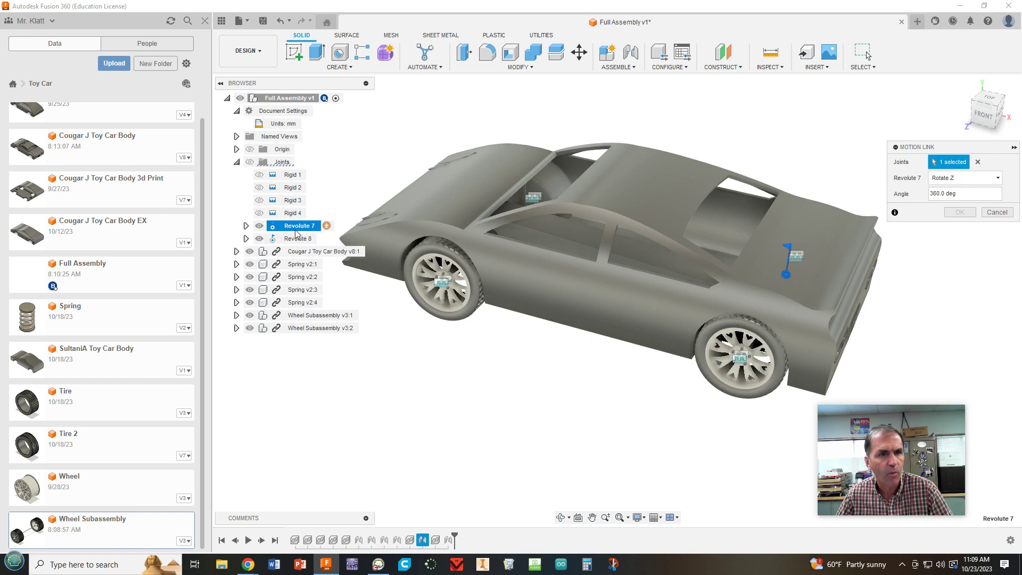
{"action": "left_click", "coordinate": [300, 240]}
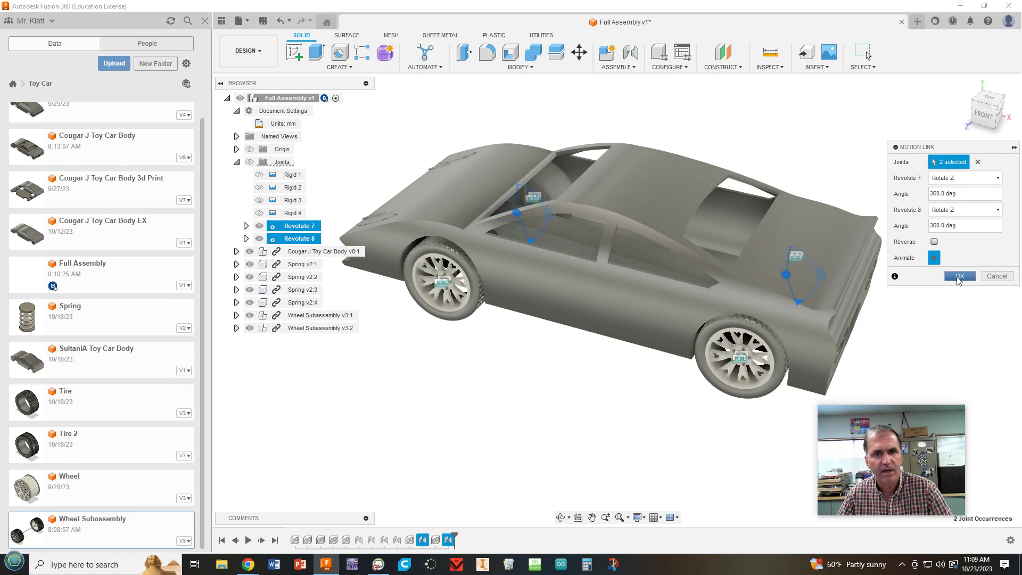
{"action": "left_click", "coordinate": [959, 277]}
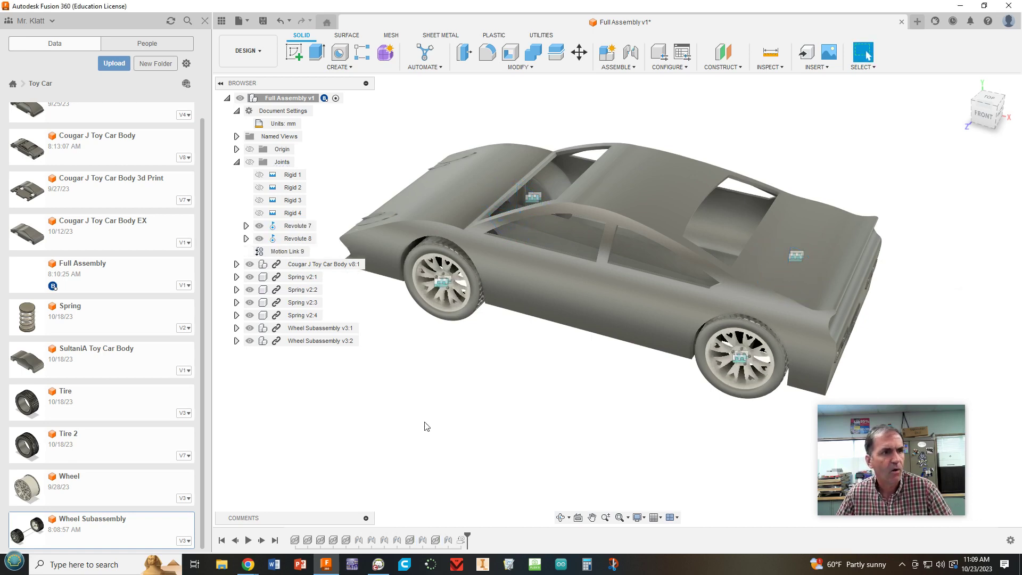
Test the linked wheel joints with Animate Joint Relationships, then collapse the Joints folder.
{"action": "right_click", "coordinate": [290, 239]}
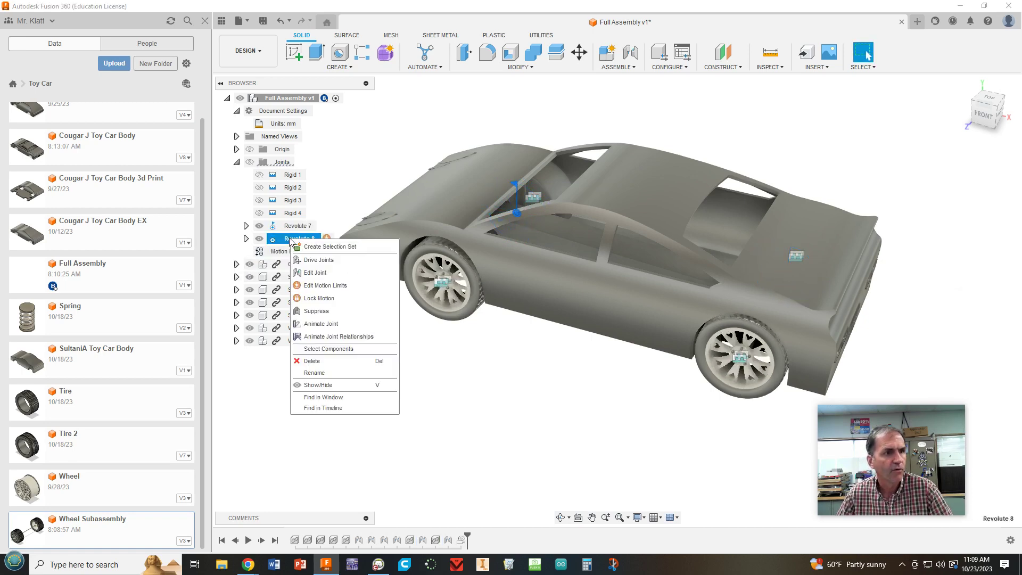
{"action": "left_click", "coordinate": [335, 350]}
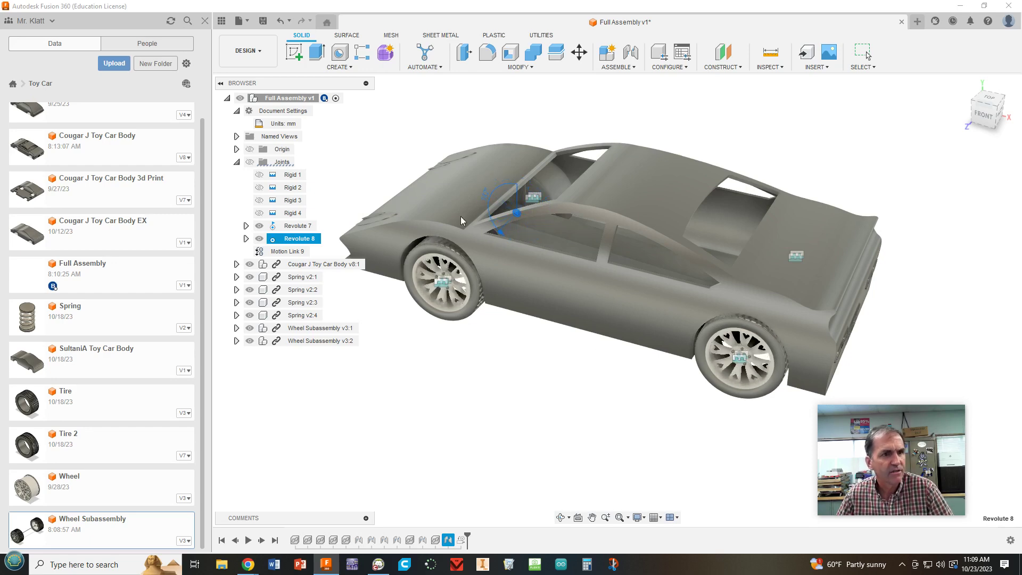
{"action": "left_click", "coordinate": [493, 406]}
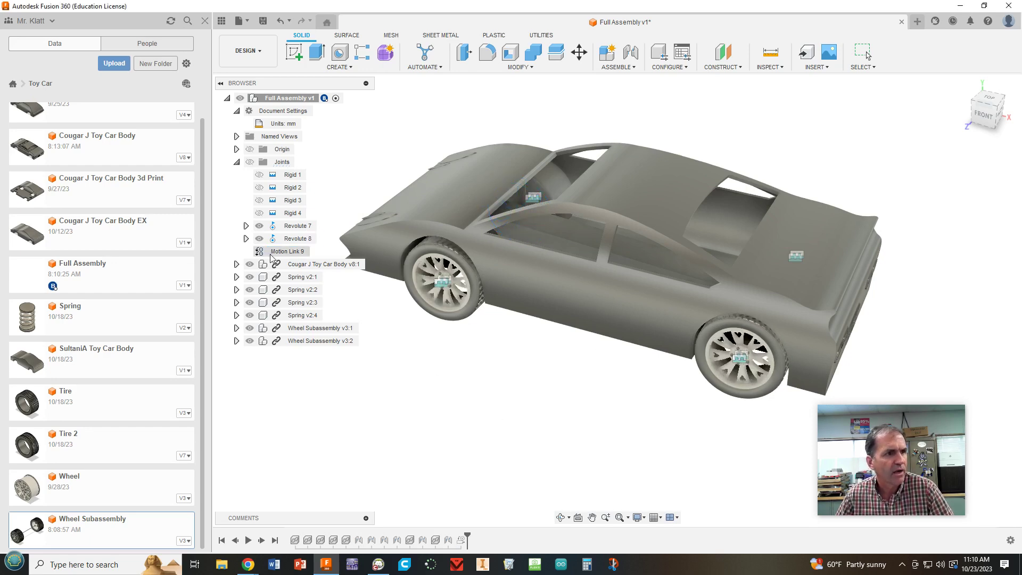
{"action": "right_click", "coordinate": [295, 239]}
{"action": "left_click", "coordinate": [341, 334]}
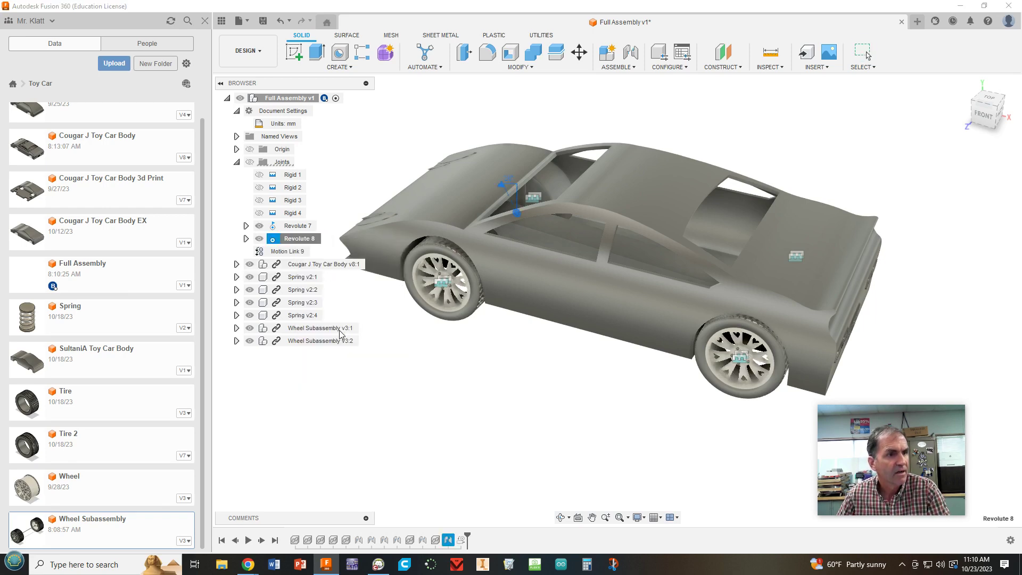
{"action": "key", "text": "Escape"}
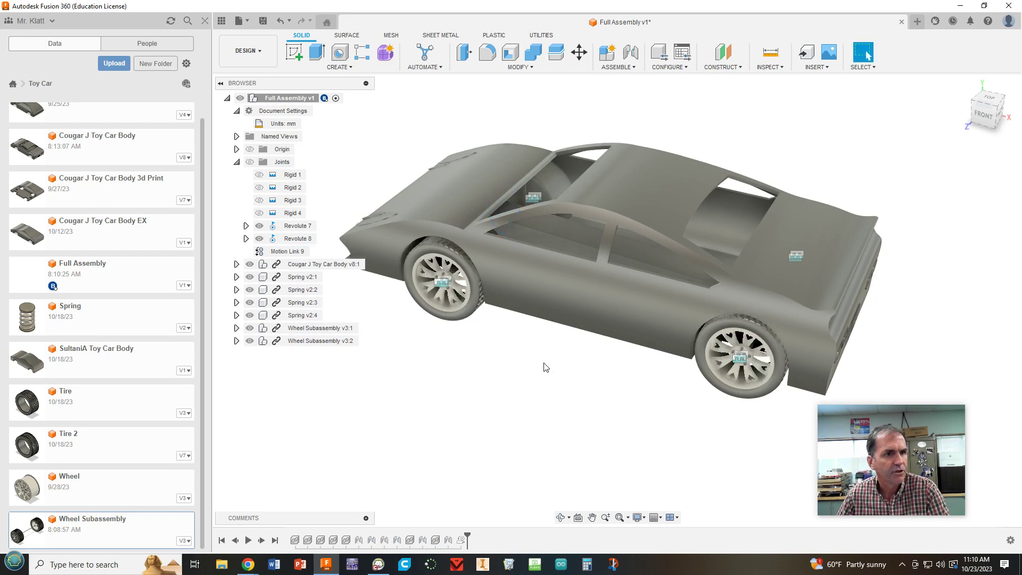
{"action": "left_click", "coordinate": [236, 162]}
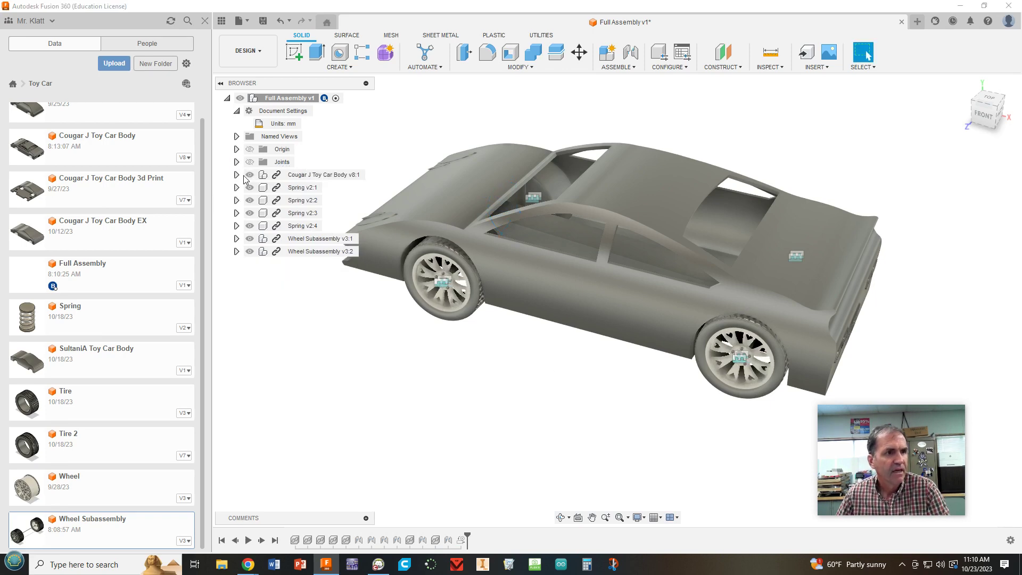
Collapse Document Settings and close the Data Panel, leaving the car, springs and wheels in view.
{"action": "scroll", "coordinate": [578, 394], "scroll_direction": "down", "scroll_amount": 2}
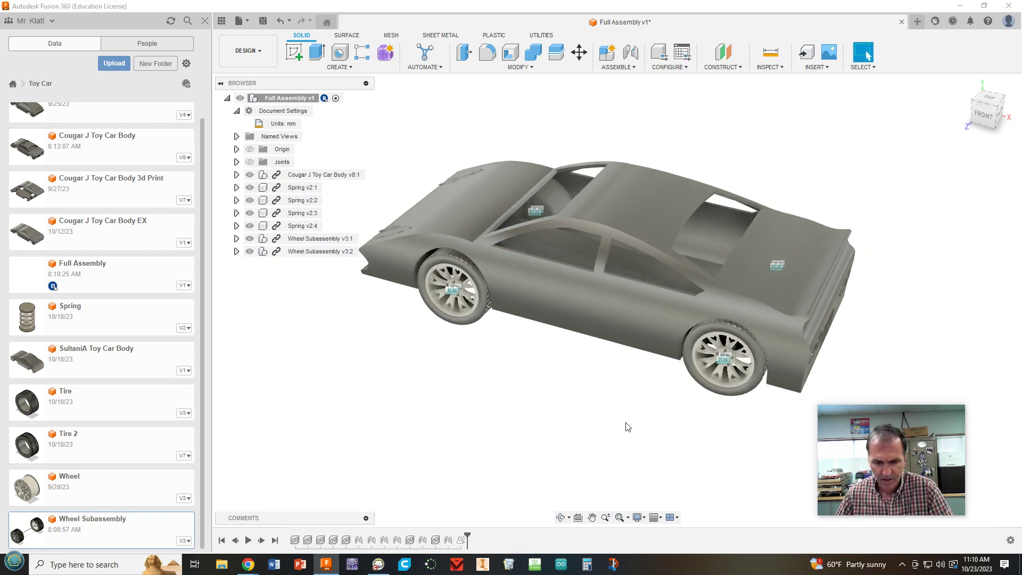
{"action": "mouse_move", "coordinate": [621, 395]}
{"action": "middle_mouse_down", "text": "shift"}
{"action": "mouse_move", "coordinate": [632, 367]}
{"action": "mouse_move", "coordinate": [638, 376]}
{"action": "mouse_move", "coordinate": [621, 378]}
{"action": "middle_mouse_up", "text": "shift"}
{"action": "mouse_move", "coordinate": [616, 393]}
{"action": "left_mouse_down"}
{"action": "mouse_move", "coordinate": [677, 393]}
{"action": "mouse_move", "coordinate": [609, 394]}
{"action": "left_mouse_up"}
{"action": "key", "text": "Escape"}
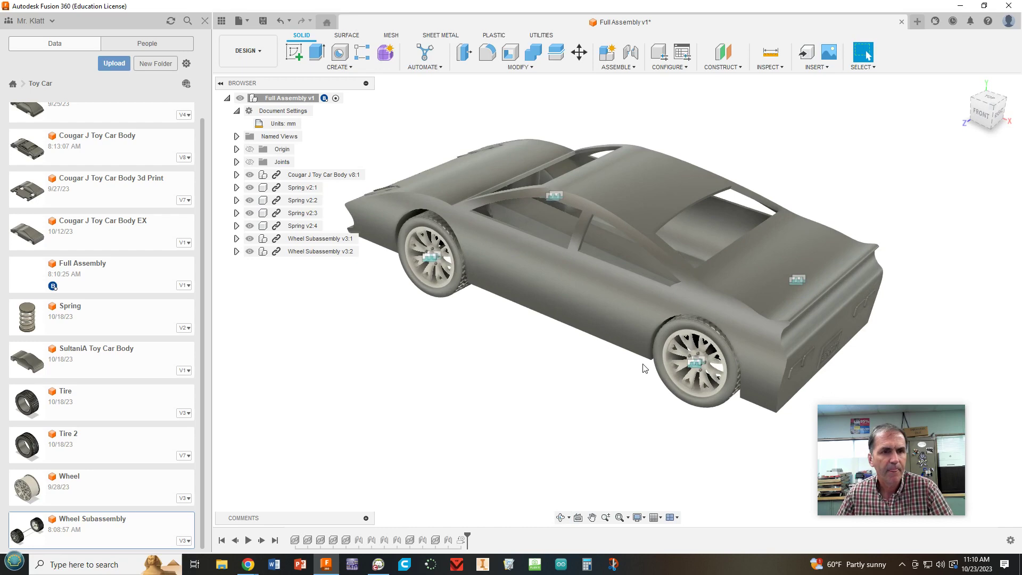
{"action": "middle_click_drag", "start_coordinate": [645, 365], "coordinate": [832, 313], "text": "shift"}
{"action": "scroll", "coordinate": [611, 304], "scroll_direction": "down", "scroll_amount": 1}
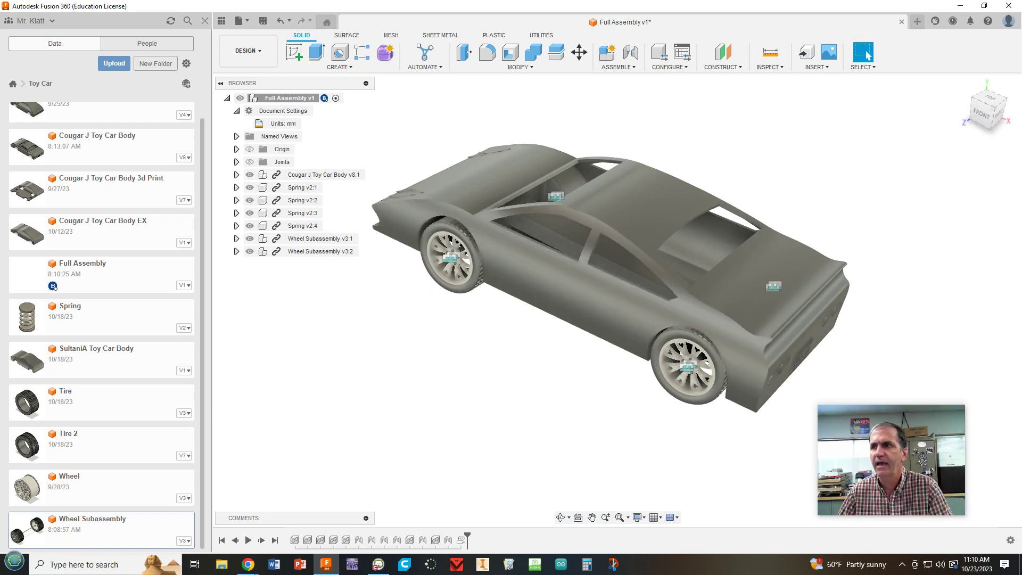
{"action": "left_click", "coordinate": [248, 565]}
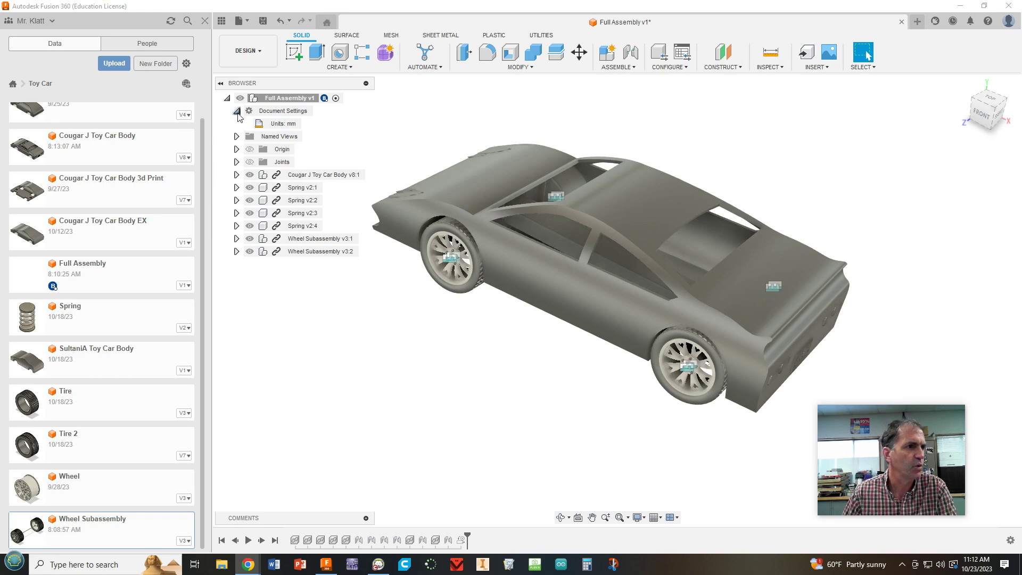
{"action": "left_click", "coordinate": [236, 111]}
{"action": "left_click", "coordinate": [204, 21]}
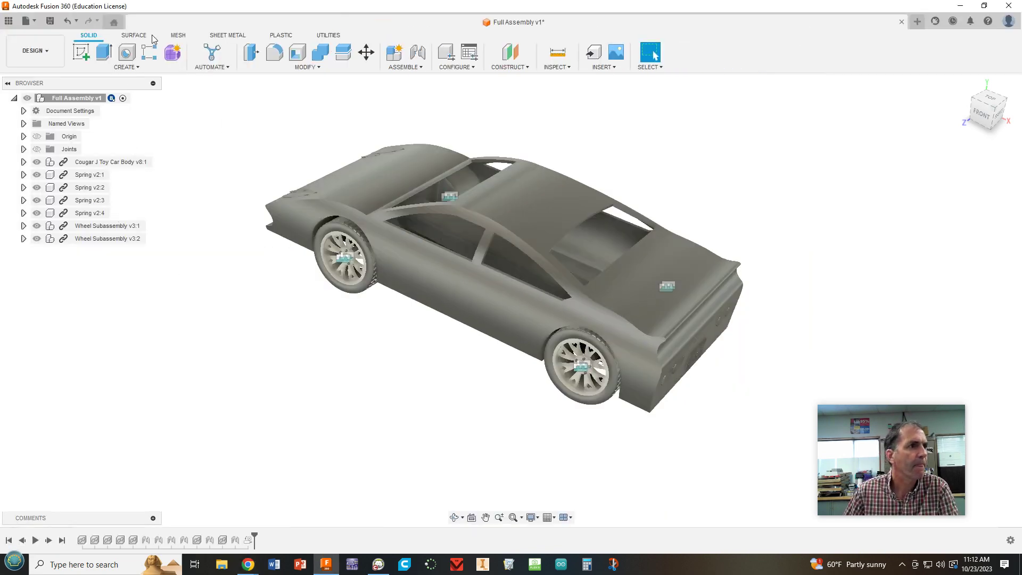
Change the workspace from DESIGN to RENDER and view the car from a low side angle.
{"action": "left_click", "coordinate": [29, 53]}
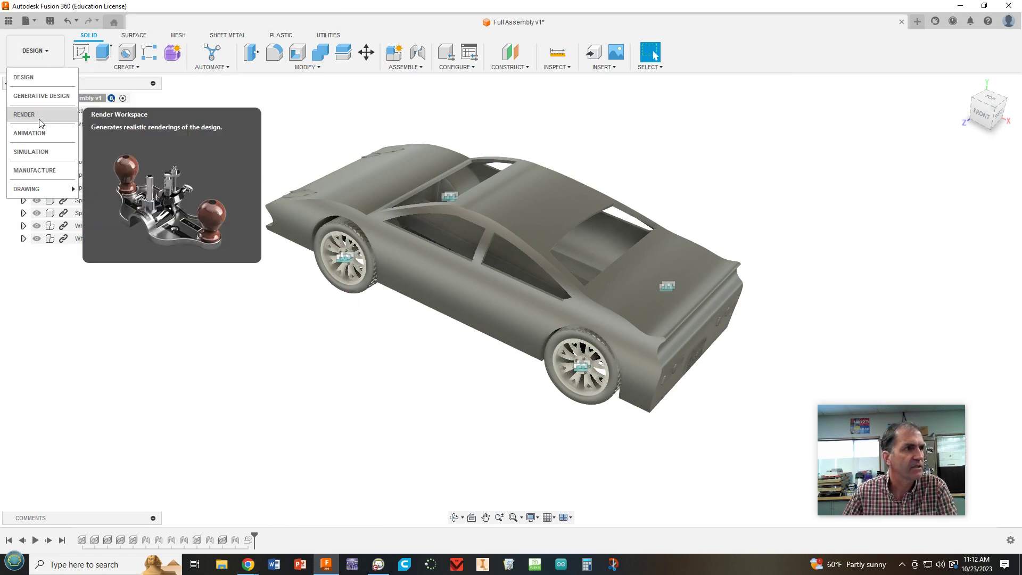
{"action": "left_click", "coordinate": [24, 115]}
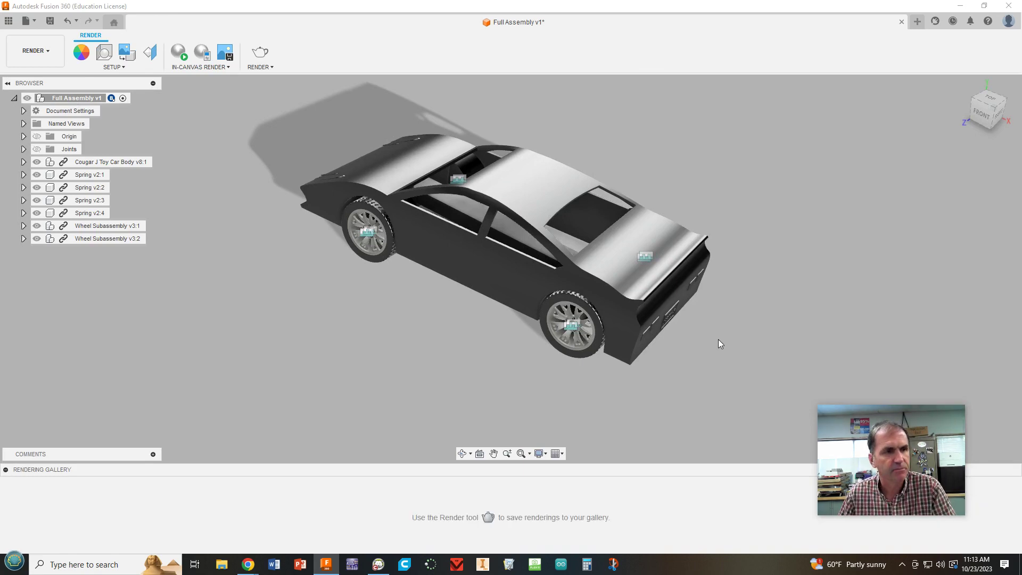
{"action": "middle_click_drag", "start_coordinate": [717, 340], "coordinate": [682, 328], "text": "shift"}
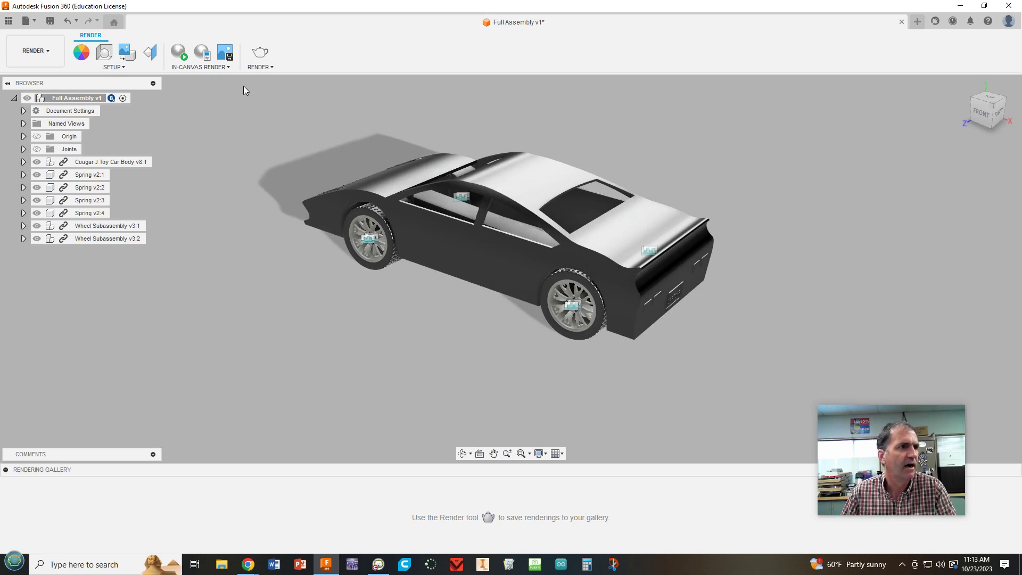
{"action": "left_click", "coordinate": [81, 52]}
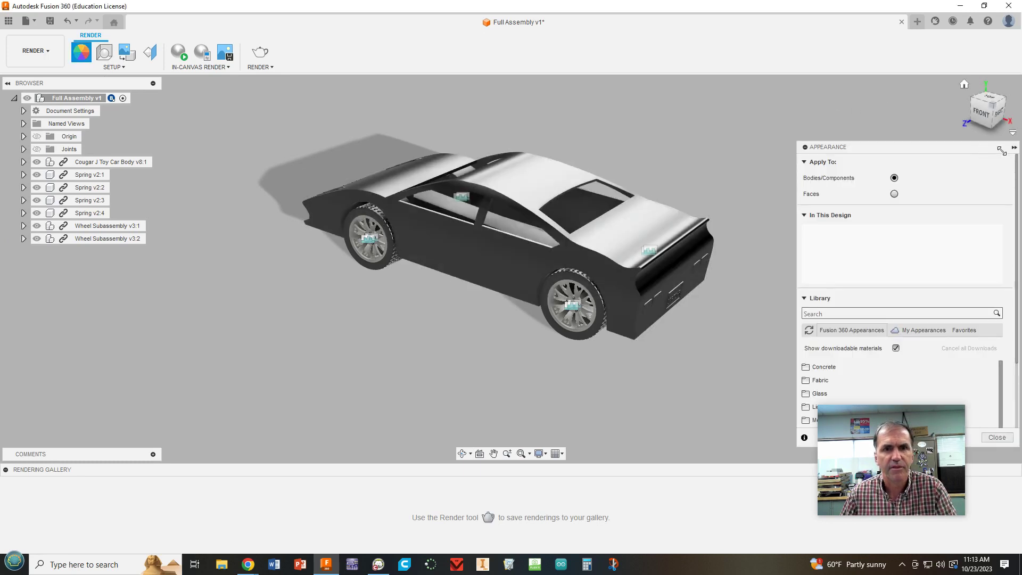
{"action": "key", "text": "Escape"}
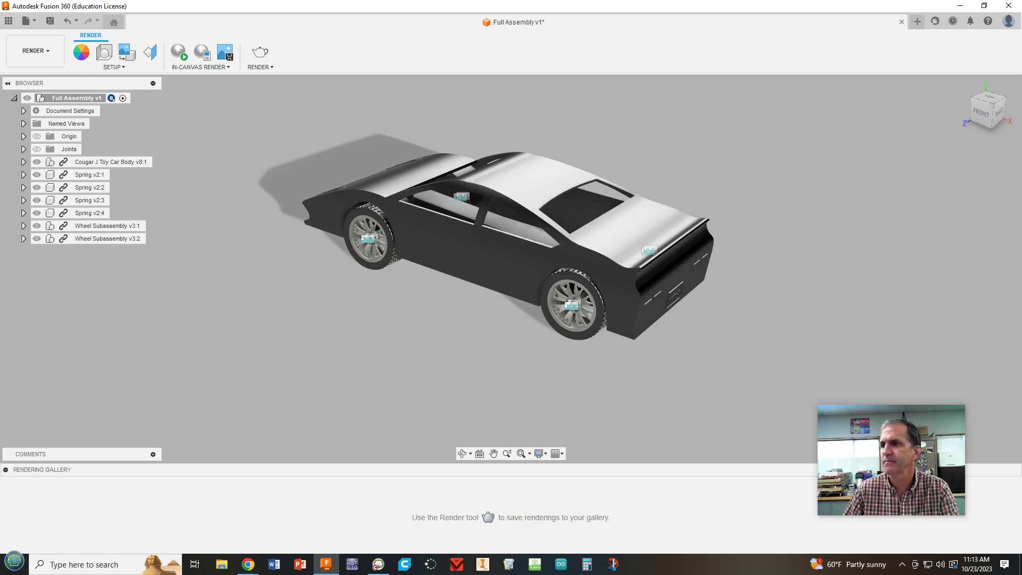
In Scene Settings, turn off the ground plane and adjust the camera focal length.
{"action": "left_click", "coordinate": [104, 59]}
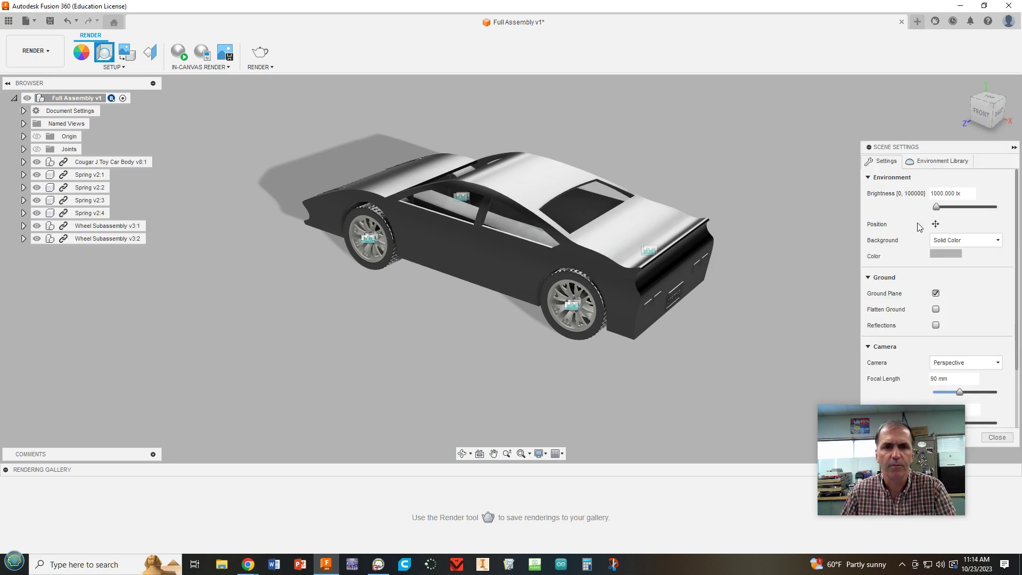
{"action": "scroll", "coordinate": [917, 227], "scroll_direction": "down", "scroll_amount": 1}
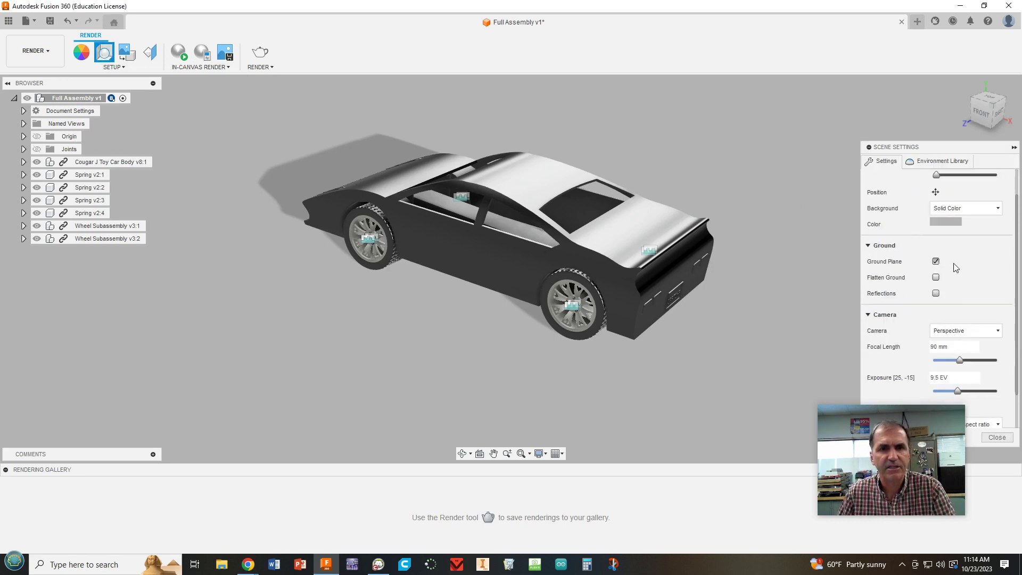
{"action": "left_click", "coordinate": [936, 261]}
{"action": "left_click", "coordinate": [936, 261]}
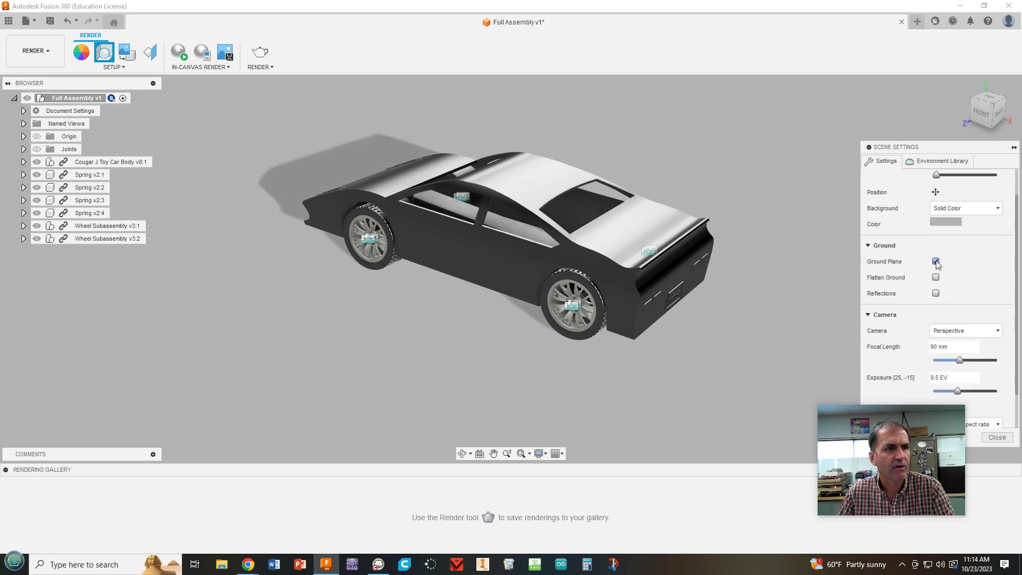
{"action": "left_click", "coordinate": [936, 261]}
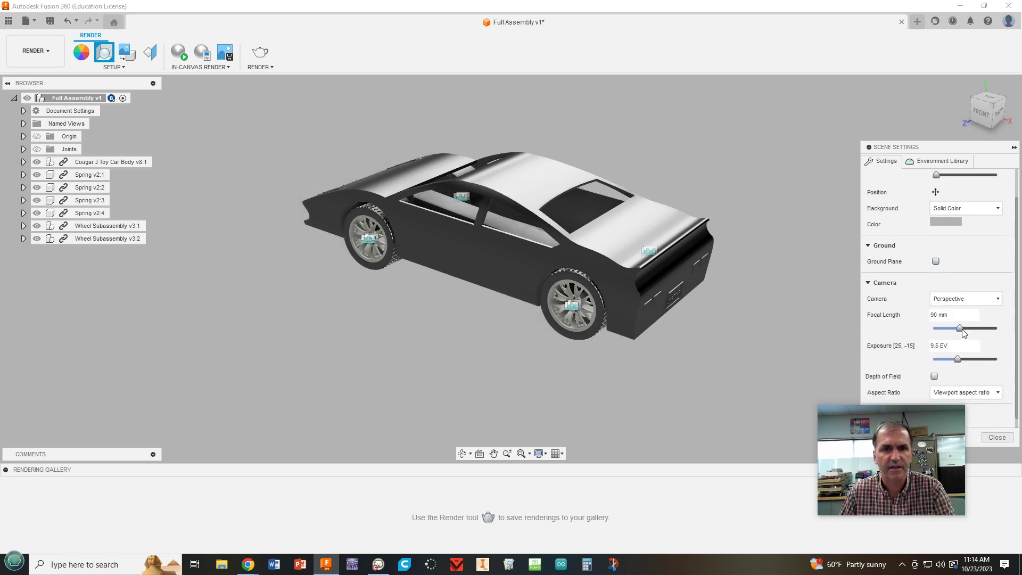
{"action": "mouse_move", "coordinate": [965, 333]}
{"action": "left_mouse_down"}
{"action": "mouse_move", "coordinate": [993, 325]}
{"action": "mouse_move", "coordinate": [928, 321]}
{"action": "mouse_move", "coordinate": [982, 327]}
{"action": "left_mouse_up"}
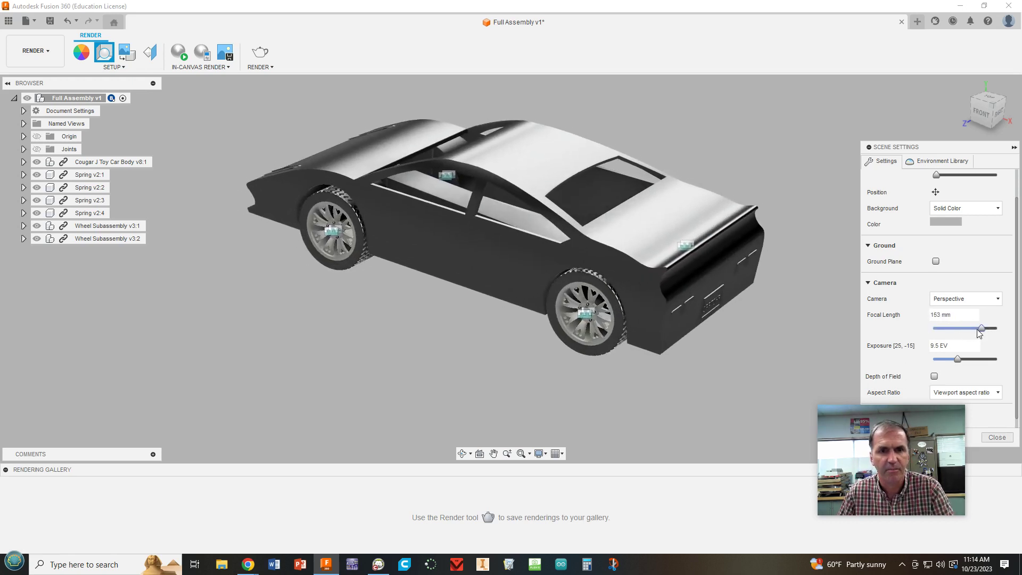
Apply the Field environment from the Environment Library in place of Sharp Highlights.
{"action": "left_click", "coordinate": [951, 162]}
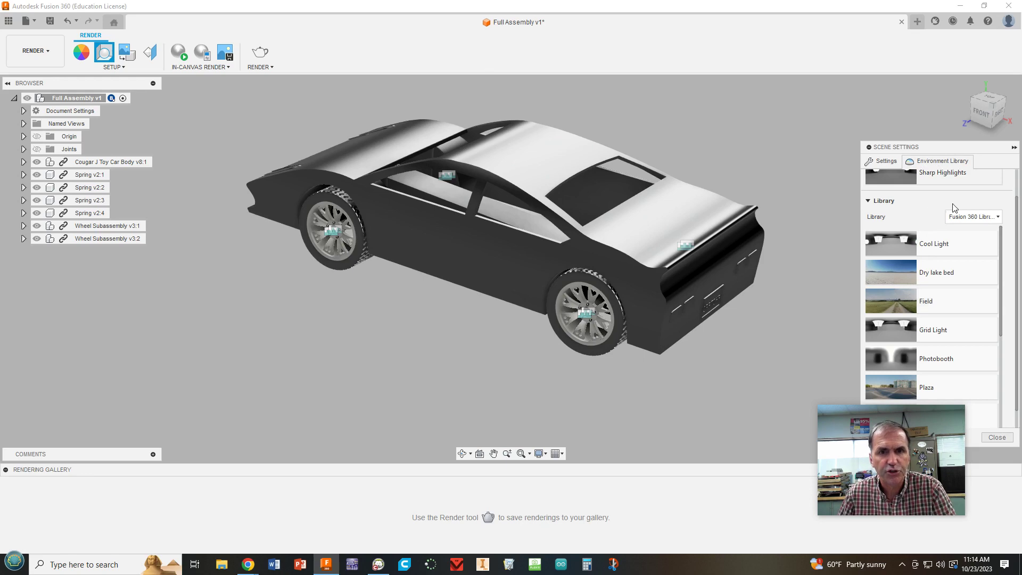
{"action": "scroll", "coordinate": [896, 263], "scroll_direction": "down", "scroll_amount": 1}
{"action": "scroll", "coordinate": [902, 247], "scroll_direction": "up", "scroll_amount": 3}
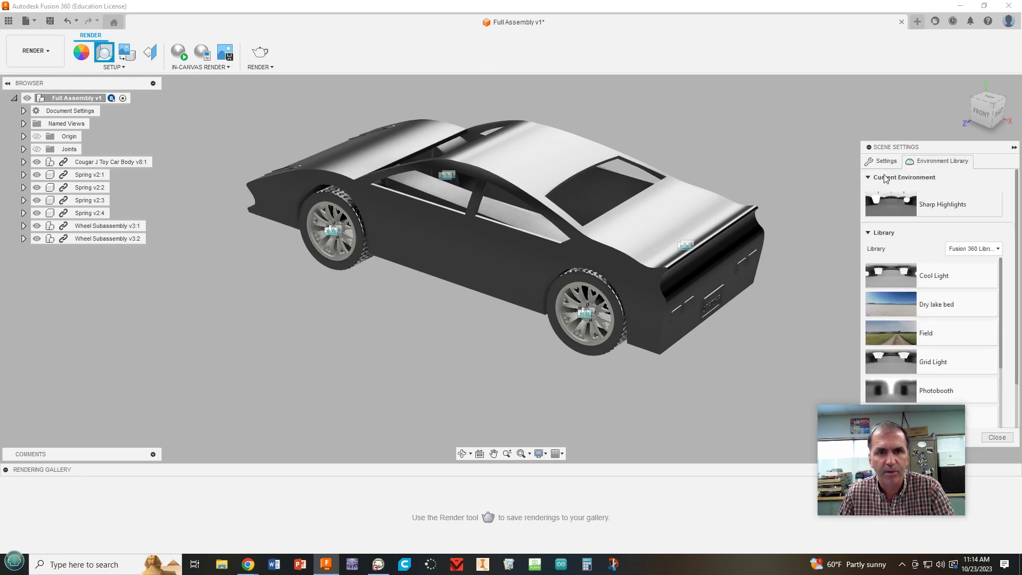
{"action": "scroll", "coordinate": [886, 309], "scroll_direction": "down", "scroll_amount": 3}
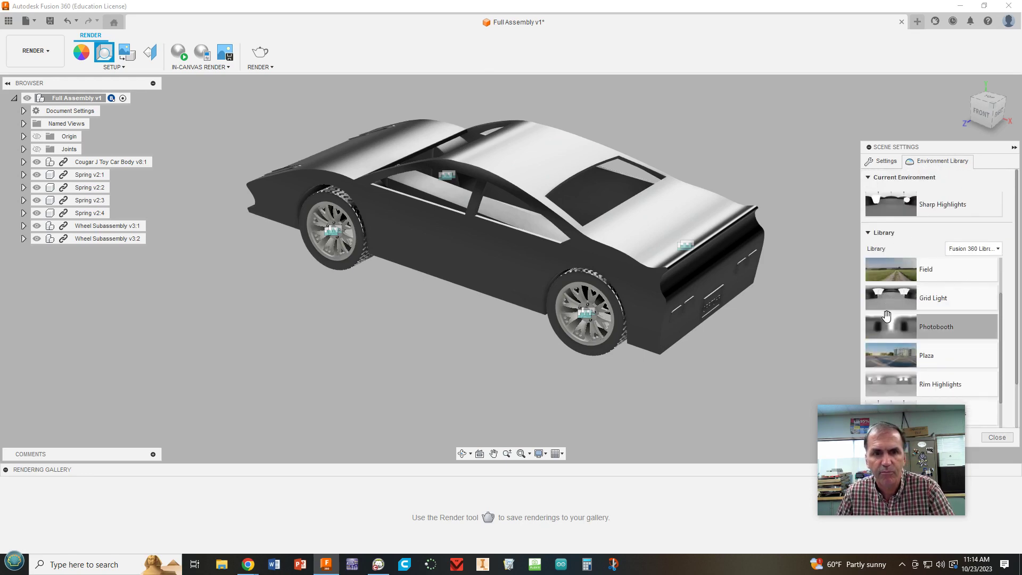
{"action": "double_click", "coordinate": [894, 275]}
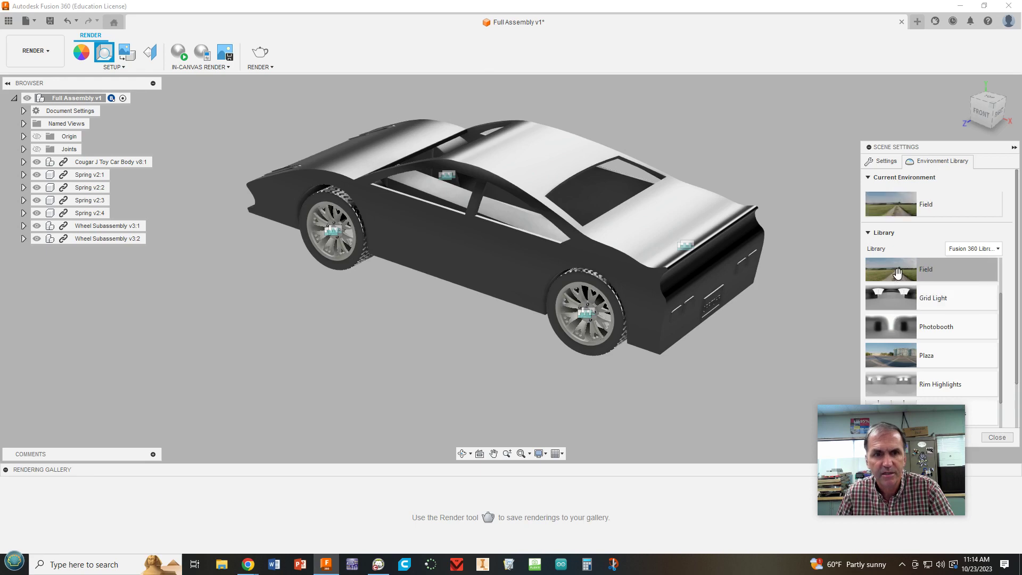
{"action": "left_click_drag", "start_coordinate": [906, 266], "coordinate": [776, 273]}
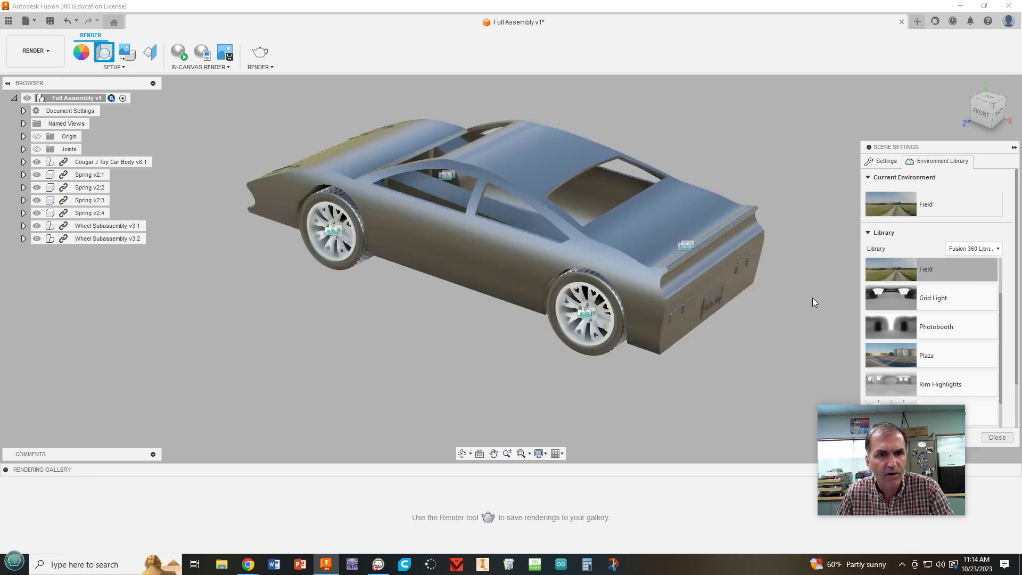
{"action": "scroll", "coordinate": [799, 297], "scroll_direction": "down", "scroll_amount": 5}
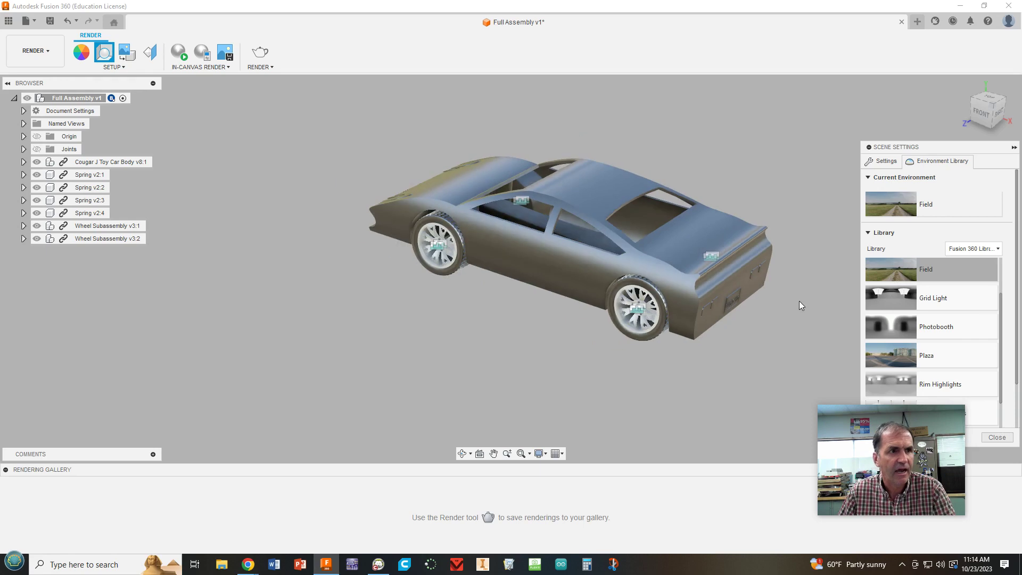
{"action": "scroll", "coordinate": [799, 296], "scroll_direction": "up", "scroll_amount": 3}
{"action": "scroll", "coordinate": [797, 295], "scroll_direction": "up", "scroll_amount": 3}
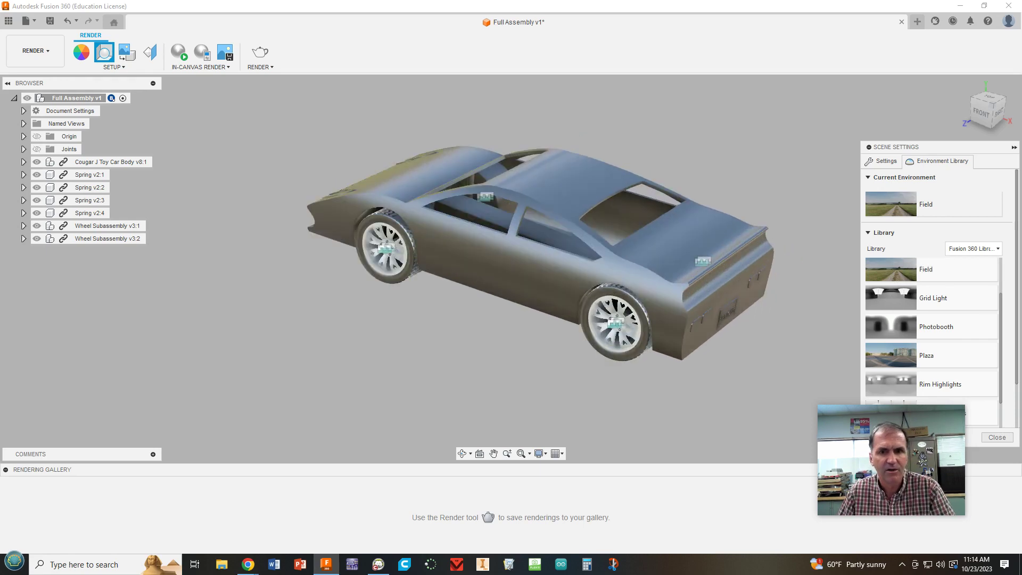
{"action": "left_click_drag", "start_coordinate": [954, 151], "coordinate": [910, 98]}
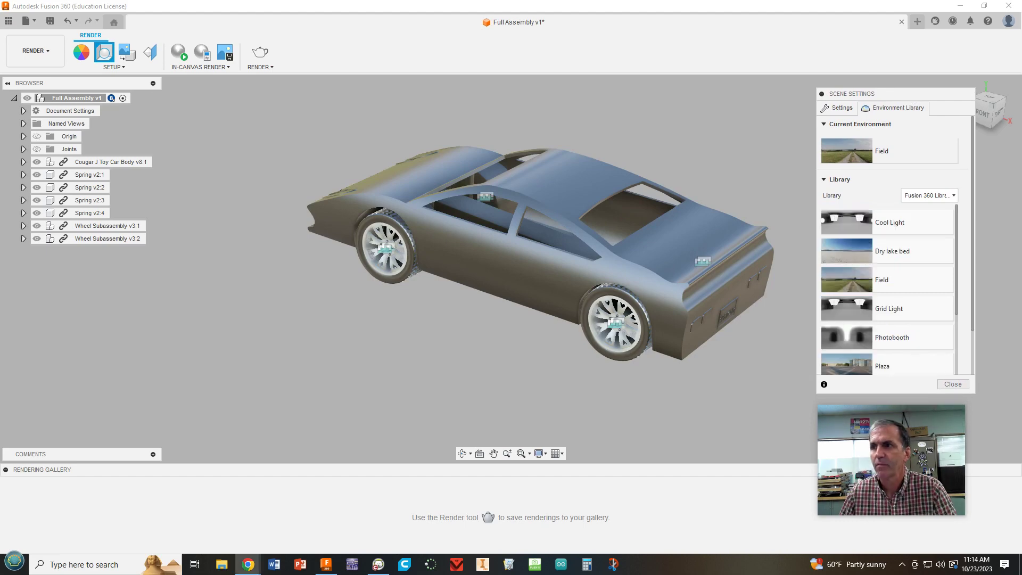
In Scene Settings, set Background to Environment so the Field meadow shows behind the car.
{"action": "left_click", "coordinate": [841, 108]}
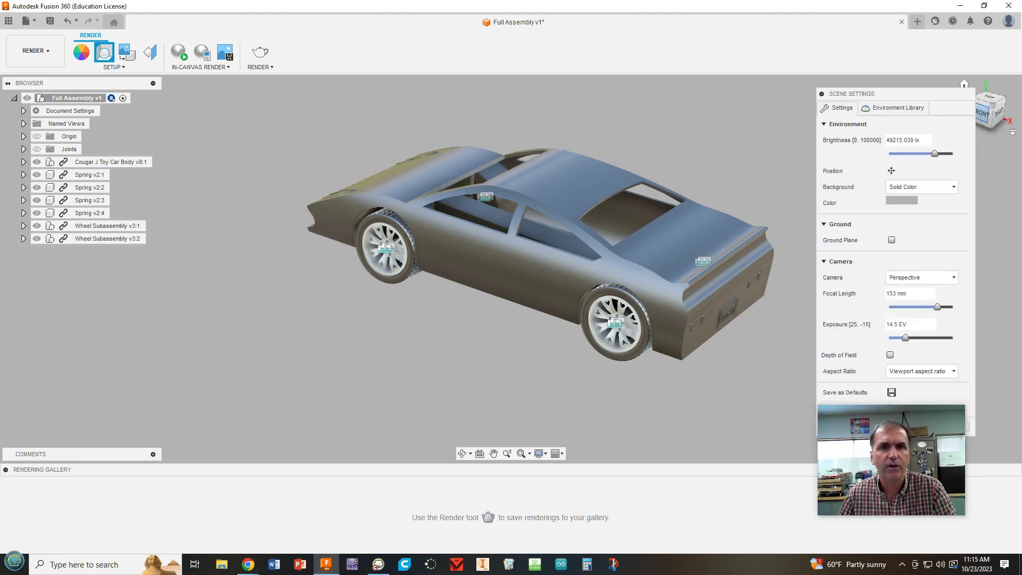
{"action": "key", "text": "alt+Tab"}
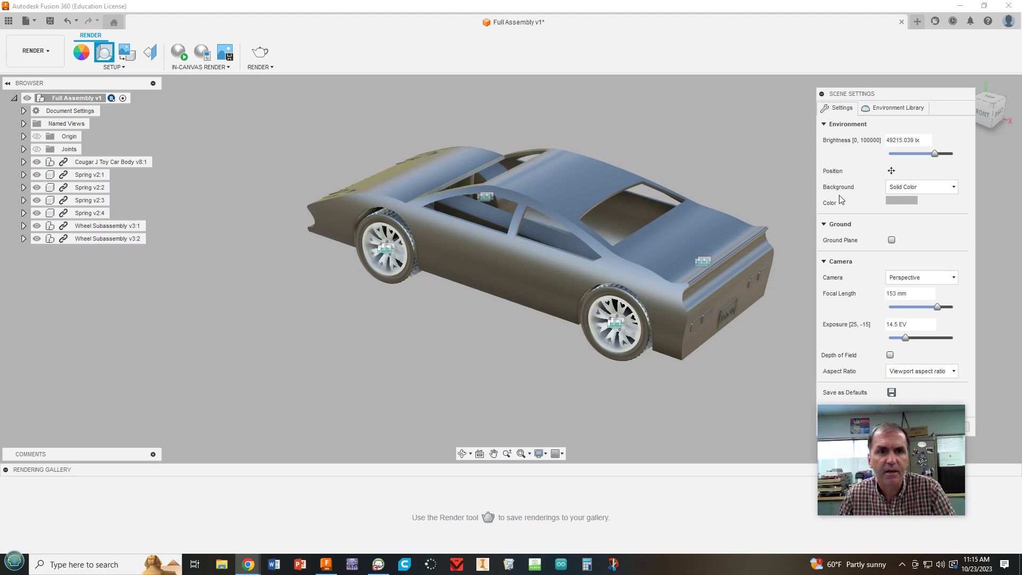
{"action": "left_click", "coordinate": [911, 187]}
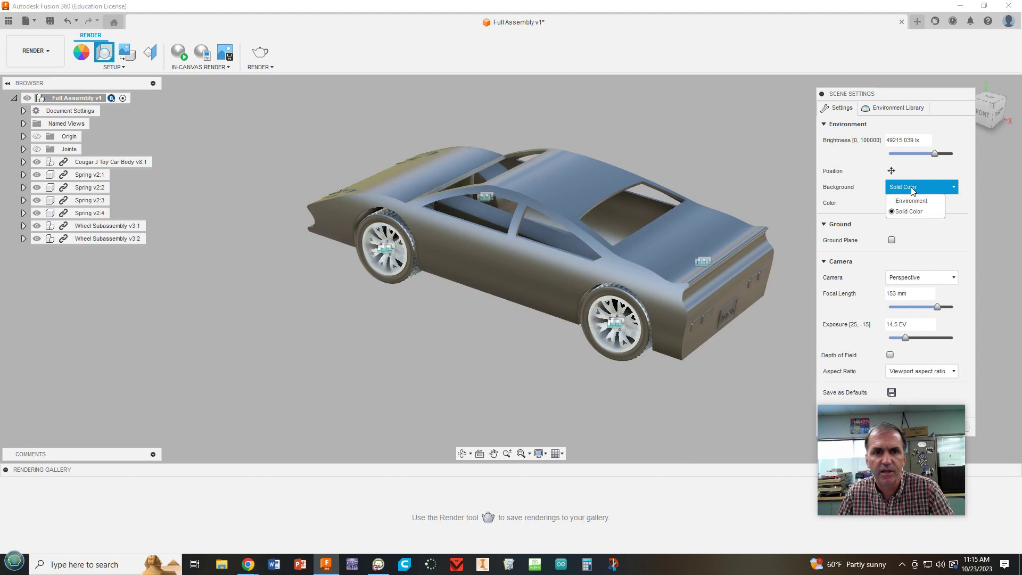
{"action": "left_click", "coordinate": [911, 204]}
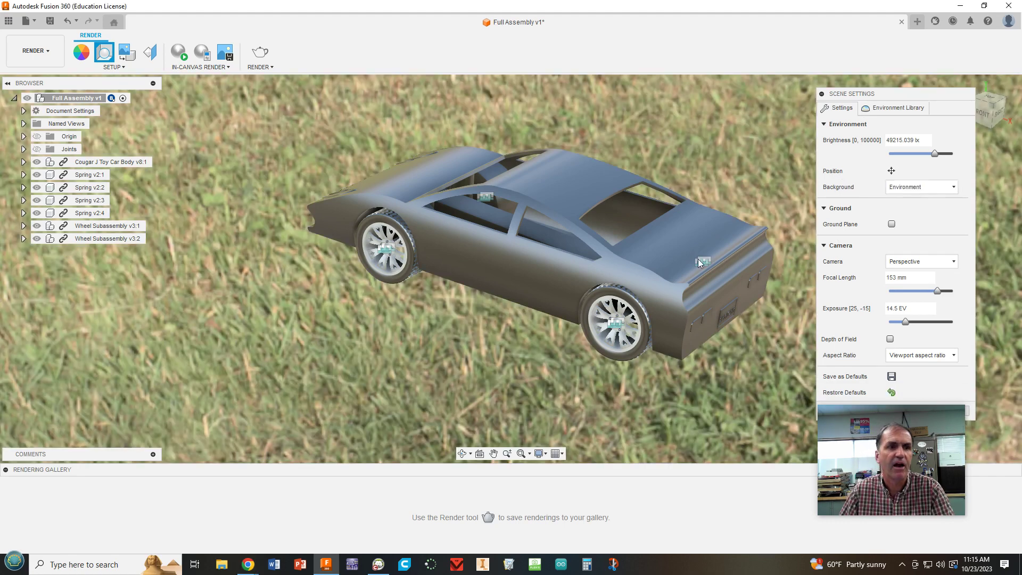
Return to the Environment Library and orbit the view to a side view of the car.
{"action": "left_click", "coordinate": [909, 109]}
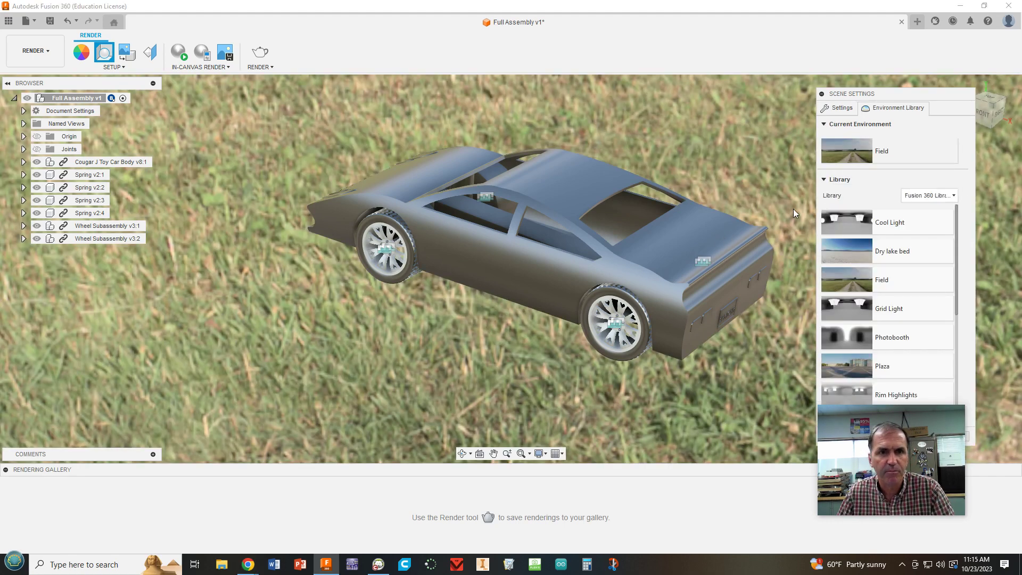
{"action": "scroll", "coordinate": [767, 326], "scroll_direction": "down", "scroll_amount": 1}
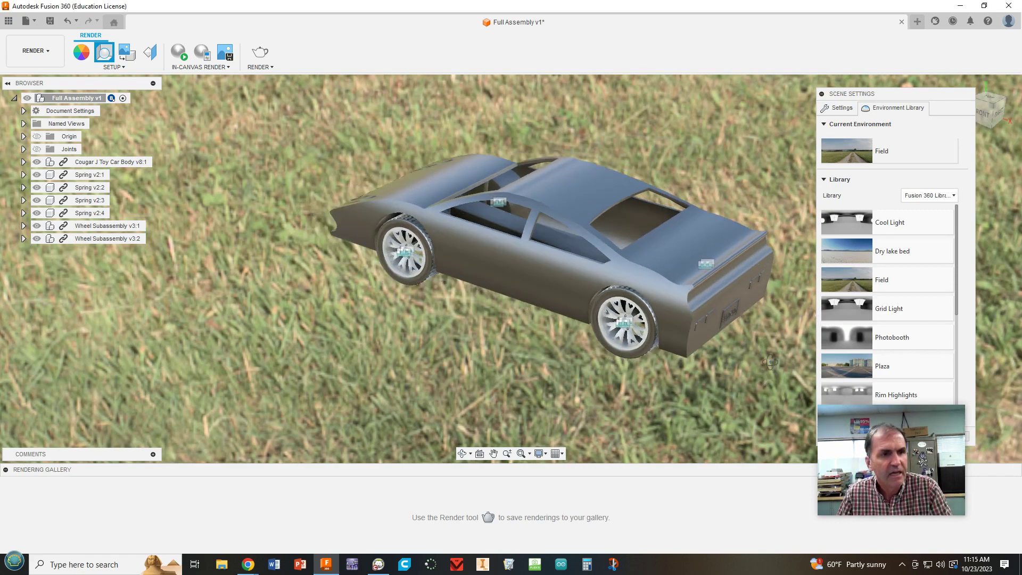
{"action": "middle_click_drag", "start_coordinate": [764, 375], "coordinate": [785, 351], "text": "shift"}
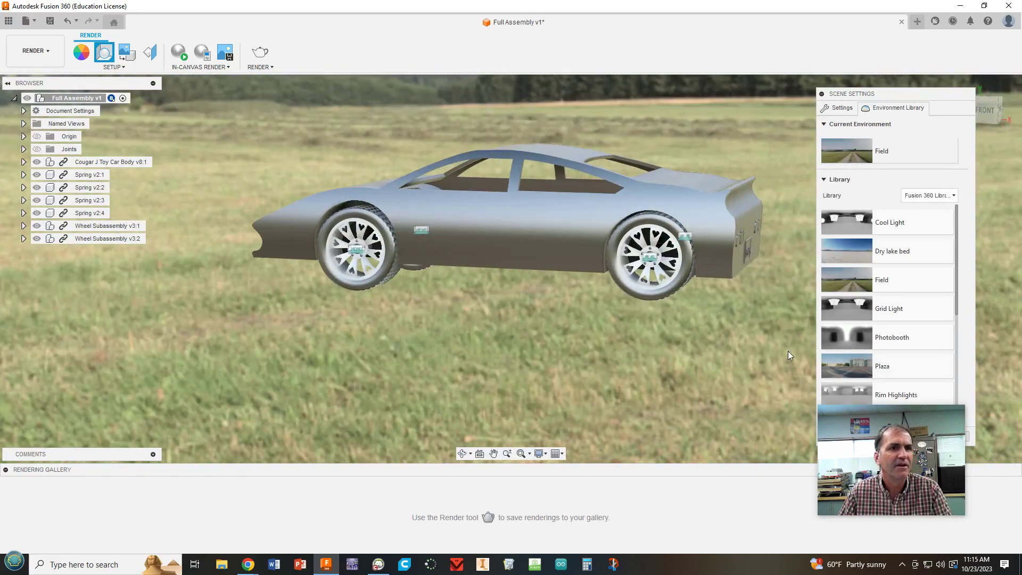
{"action": "scroll", "coordinate": [793, 352], "scroll_direction": "up", "scroll_amount": 2}
{"action": "scroll", "coordinate": [823, 314], "scroll_direction": "down", "scroll_amount": 3}
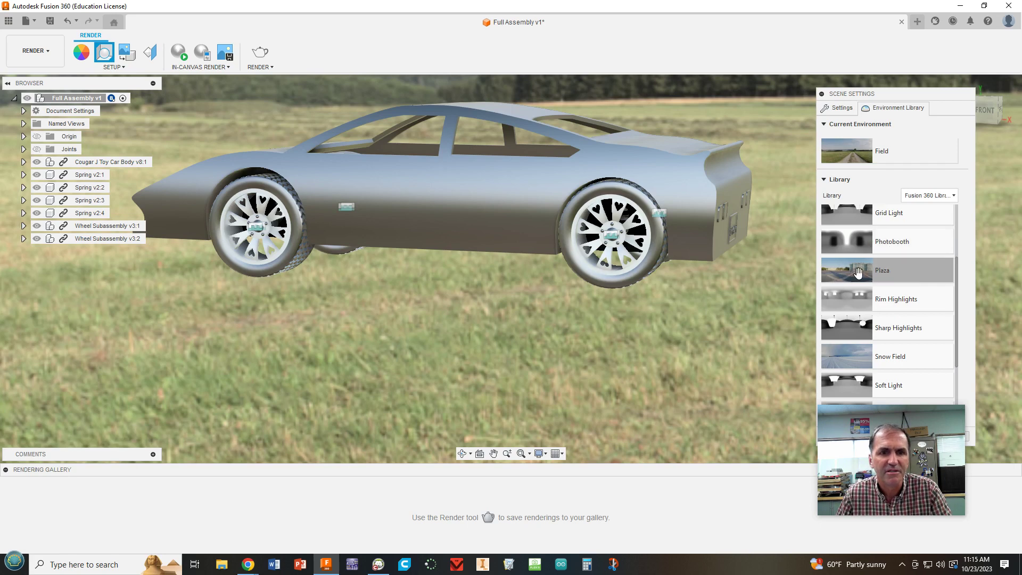
{"action": "scroll", "coordinate": [857, 272], "scroll_direction": "down", "scroll_amount": 3}
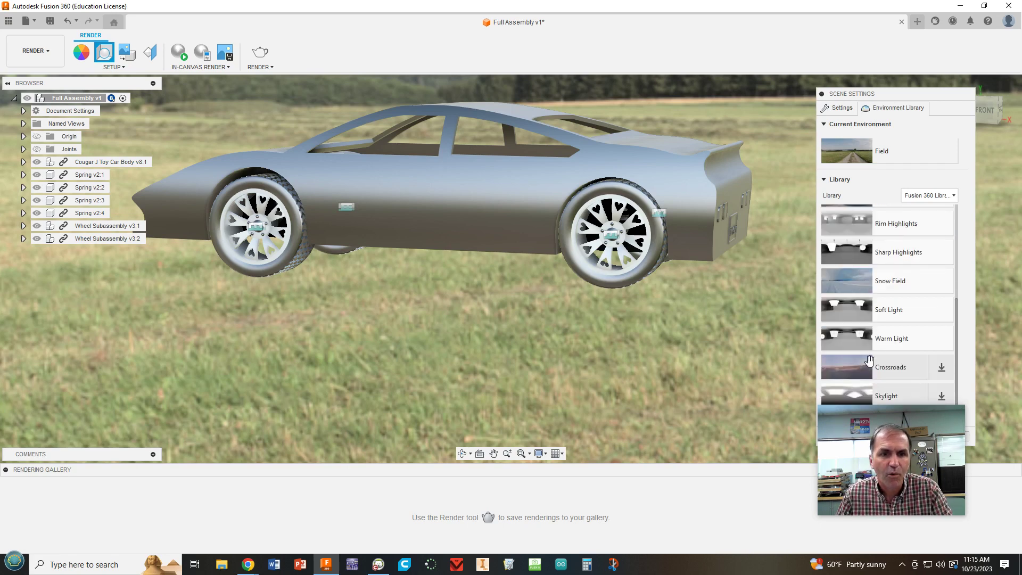
Download the Crossroads environment and apply it to the scene.
{"action": "left_click", "coordinate": [942, 365]}
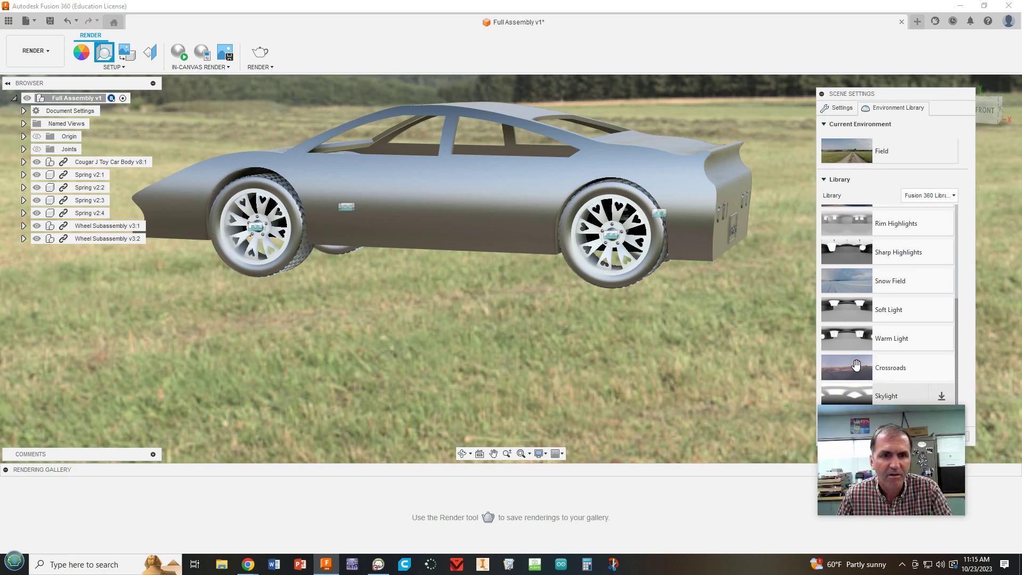
{"action": "double_click", "coordinate": [856, 365]}
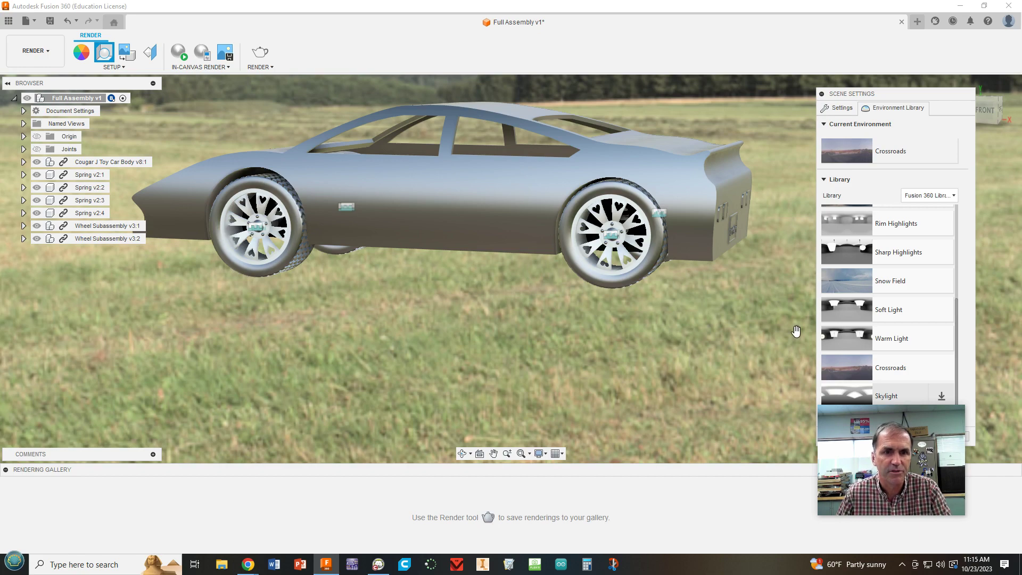
{"action": "scroll", "coordinate": [774, 333], "scroll_direction": "down", "scroll_amount": 4}
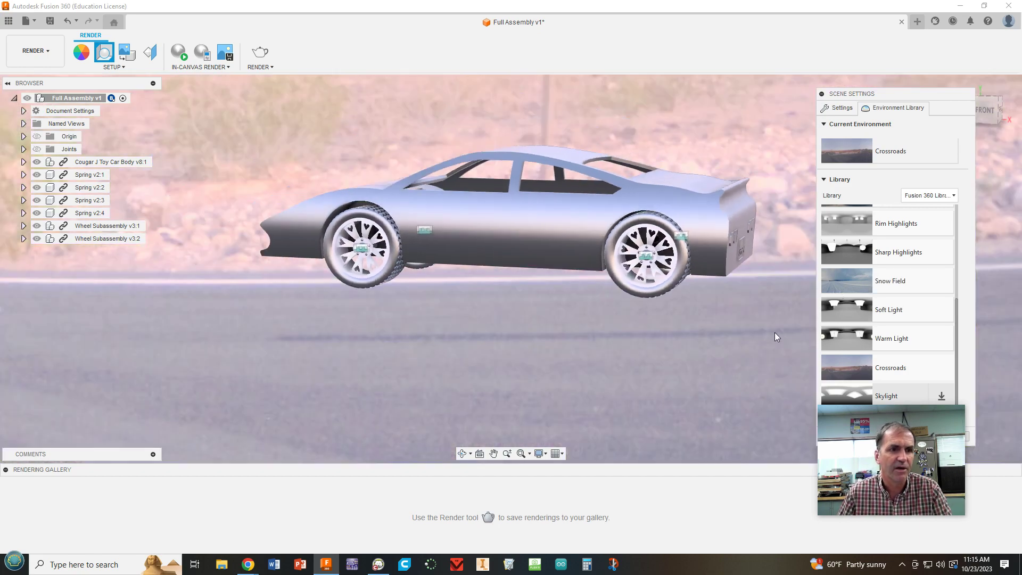
{"action": "scroll", "coordinate": [774, 333], "scroll_direction": "up", "scroll_amount": 5}
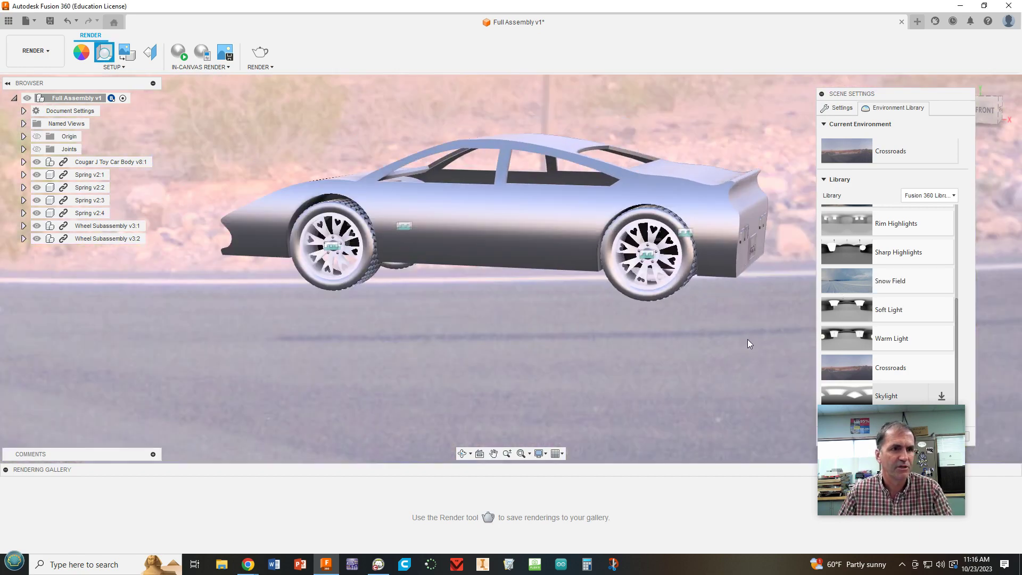
Orbit to review the car's top and rear against the desert road, then close Scene Settings.
{"action": "mouse_move", "coordinate": [744, 326]}
{"action": "middle_mouse_down", "text": "shift"}
{"action": "mouse_move", "coordinate": [752, 295]}
{"action": "mouse_move", "coordinate": [753, 318]}
{"action": "mouse_move", "coordinate": [735, 324]}
{"action": "middle_mouse_up", "text": "shift"}
{"action": "scroll", "coordinate": [728, 321], "scroll_direction": "up", "scroll_amount": 2}
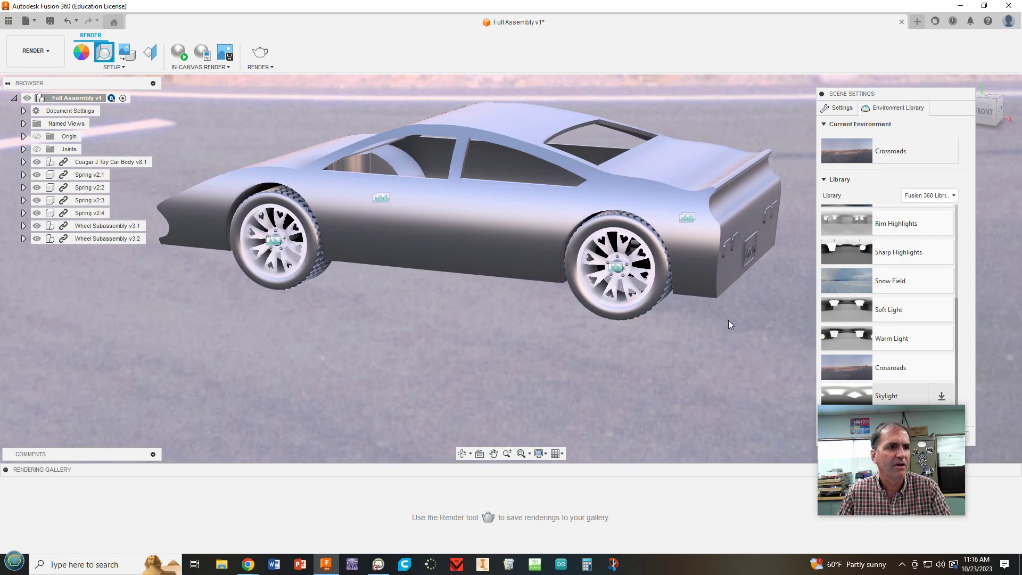
{"action": "scroll", "coordinate": [728, 321], "scroll_direction": "up", "scroll_amount": 2}
{"action": "scroll", "coordinate": [729, 324], "scroll_direction": "up", "scroll_amount": 1}
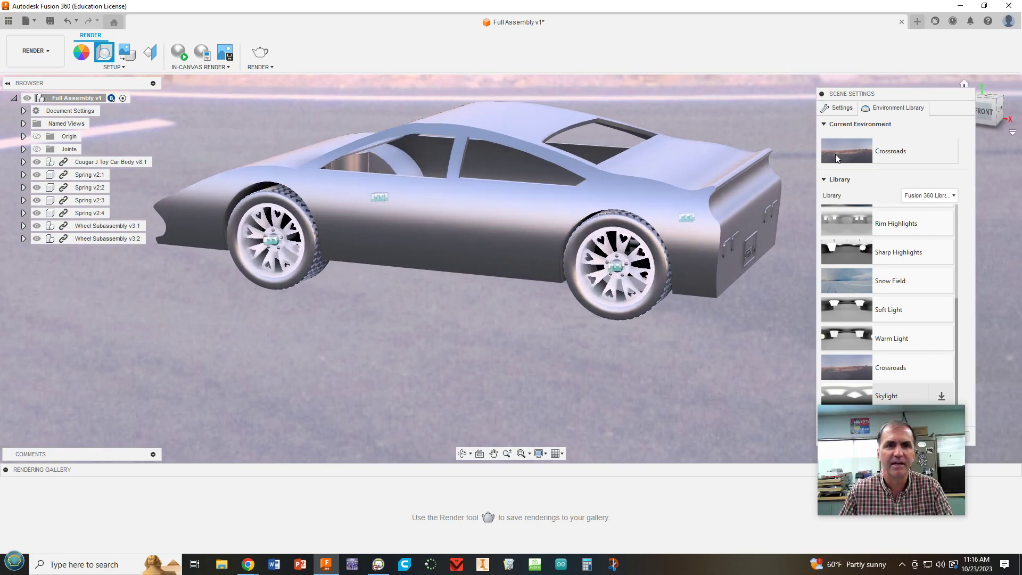
{"action": "scroll", "coordinate": [688, 293], "scroll_direction": "down", "scroll_amount": 2}
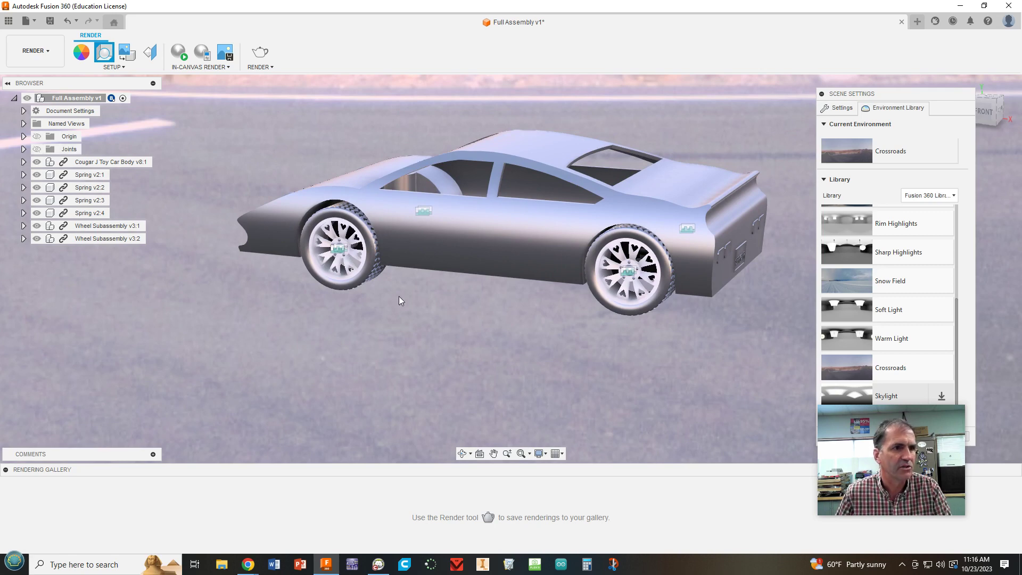
{"action": "scroll", "coordinate": [413, 310], "scroll_direction": "up", "scroll_amount": 2}
{"action": "scroll", "coordinate": [420, 313], "scroll_direction": "up", "scroll_amount": 2}
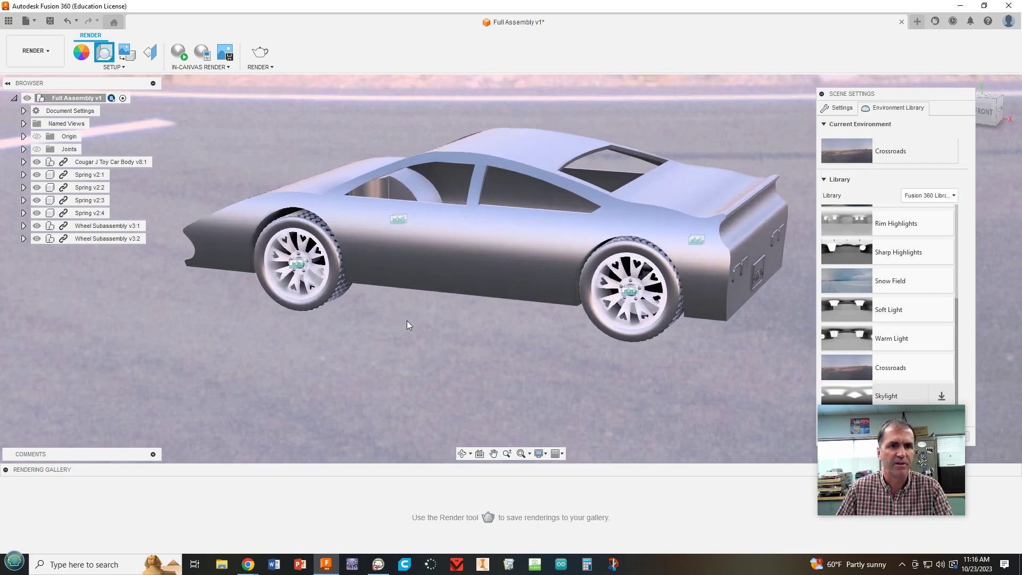
{"action": "mouse_move", "coordinate": [671, 385]}
{"action": "middle_mouse_down", "text": "shift"}
{"action": "mouse_move", "coordinate": [660, 391]}
{"action": "mouse_move", "coordinate": [666, 380]}
{"action": "mouse_move", "coordinate": [665, 390]}
{"action": "middle_mouse_up", "text": "shift"}
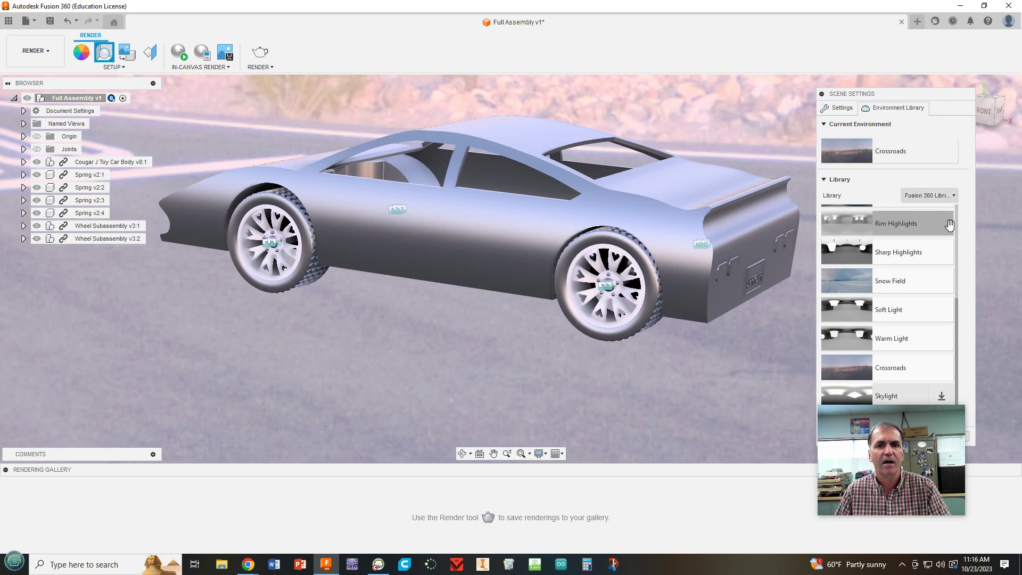
{"action": "mouse_move", "coordinate": [884, 433]}
{"action": "left_click_drag", "start_coordinate": [884, 433], "coordinate": [944, 392]}
{"action": "left_click", "coordinate": [960, 436]}
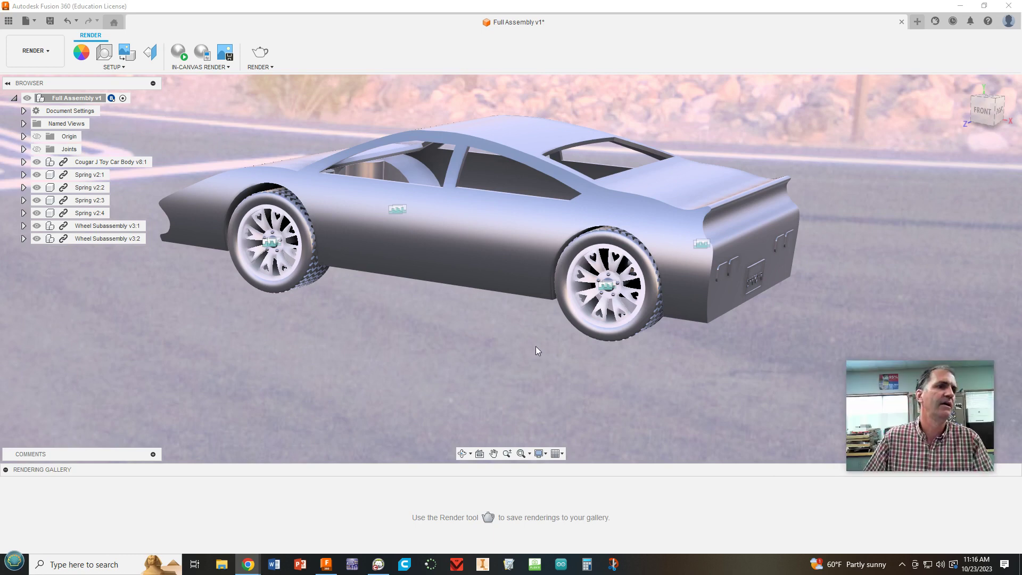
{"action": "scroll", "coordinate": [540, 324], "scroll_direction": "up", "scroll_amount": 1}
{"action": "middle_click_drag", "start_coordinate": [543, 324], "coordinate": [602, 386]}
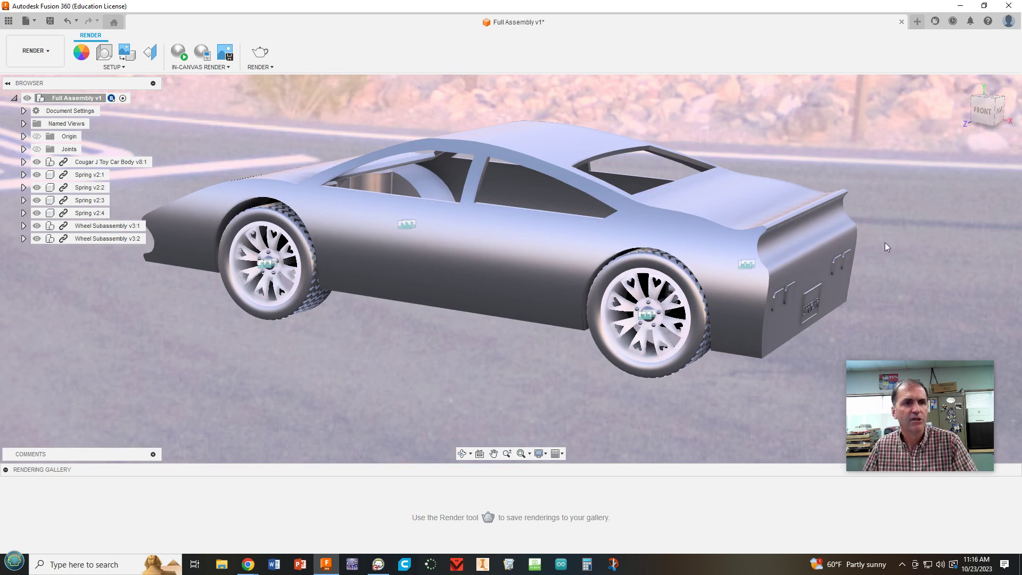
{"action": "scroll", "coordinate": [312, 398], "scroll_direction": "up", "scroll_amount": 1}
{"action": "scroll", "coordinate": [354, 388], "scroll_direction": "down", "scroll_amount": 1}
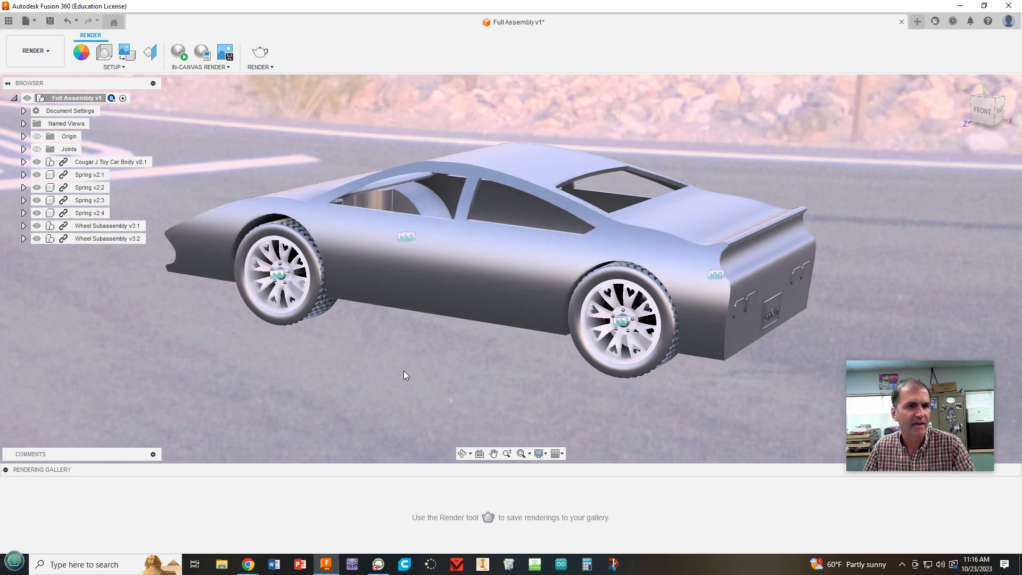
{"action": "mouse_move", "coordinate": [420, 387]}
{"action": "middle_mouse_down", "text": "shift"}
{"action": "mouse_move", "coordinate": [444, 389]}
{"action": "mouse_move", "coordinate": [411, 393]}
{"action": "mouse_move", "coordinate": [422, 372]}
{"action": "mouse_move", "coordinate": [426, 381]}
{"action": "middle_mouse_up", "text": "shift"}
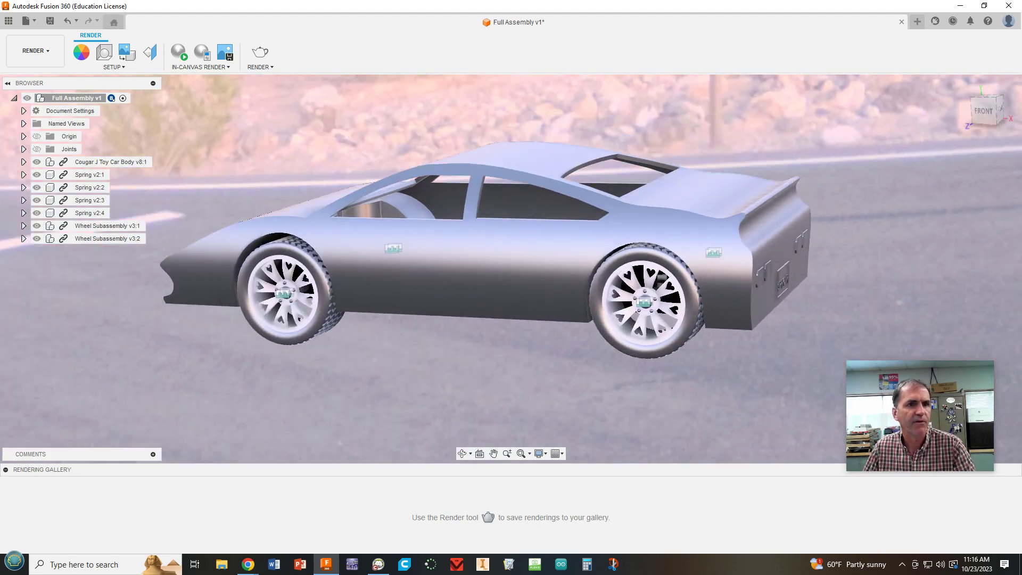